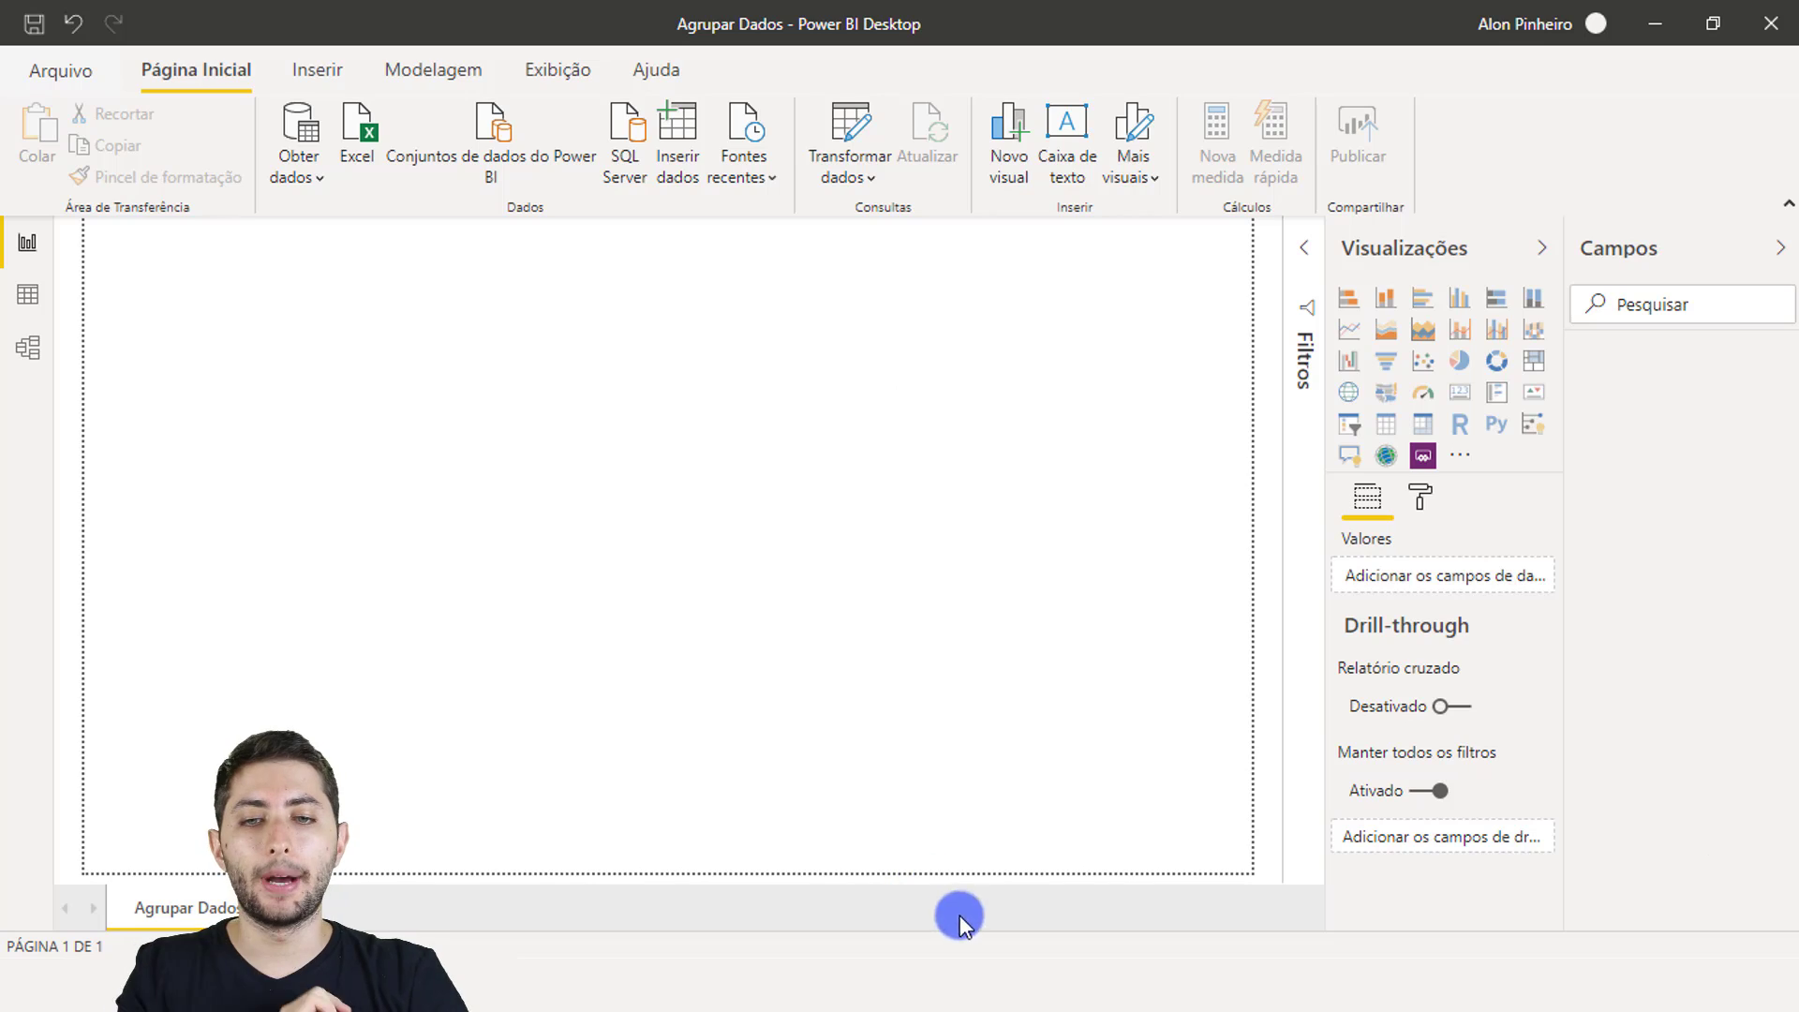
Step: In the Cadastro Funcionarios workbook, select the employee columns A and B through Data de Contratação
left_click(1008, 982)
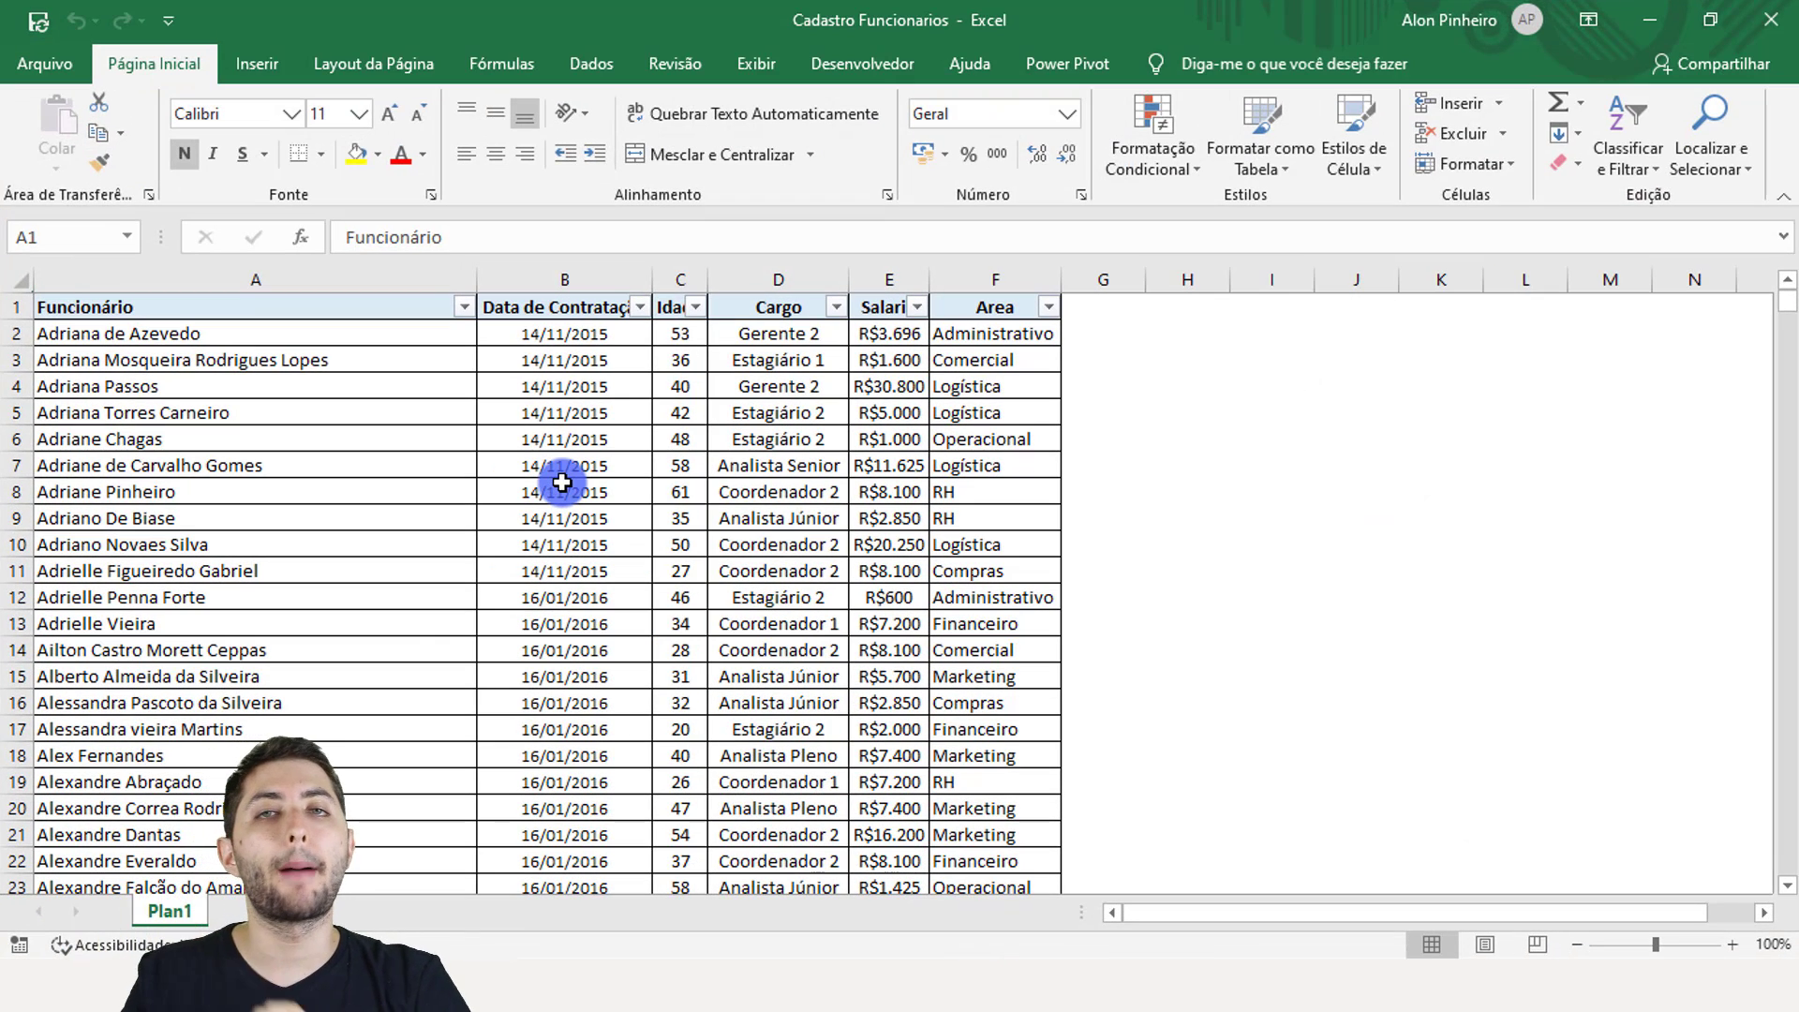
left_click_drag(365, 281, 544, 274)
left_click(543, 277)
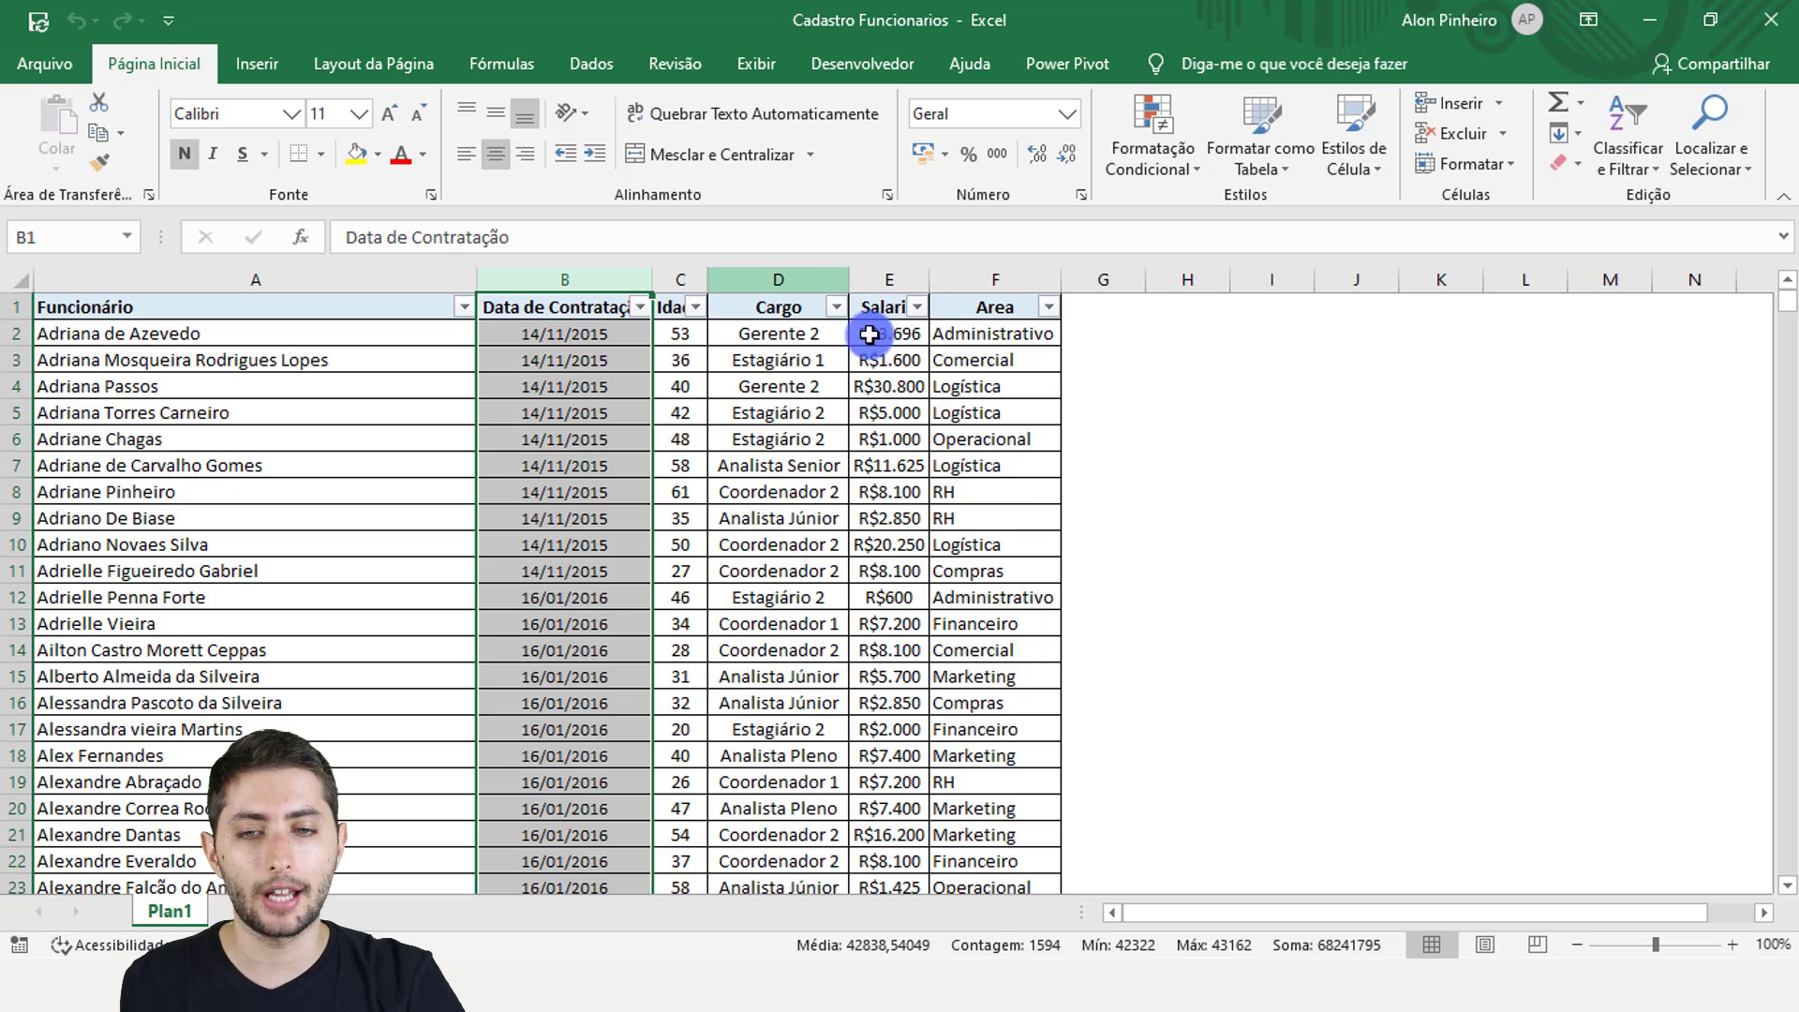
left_click(747, 987)
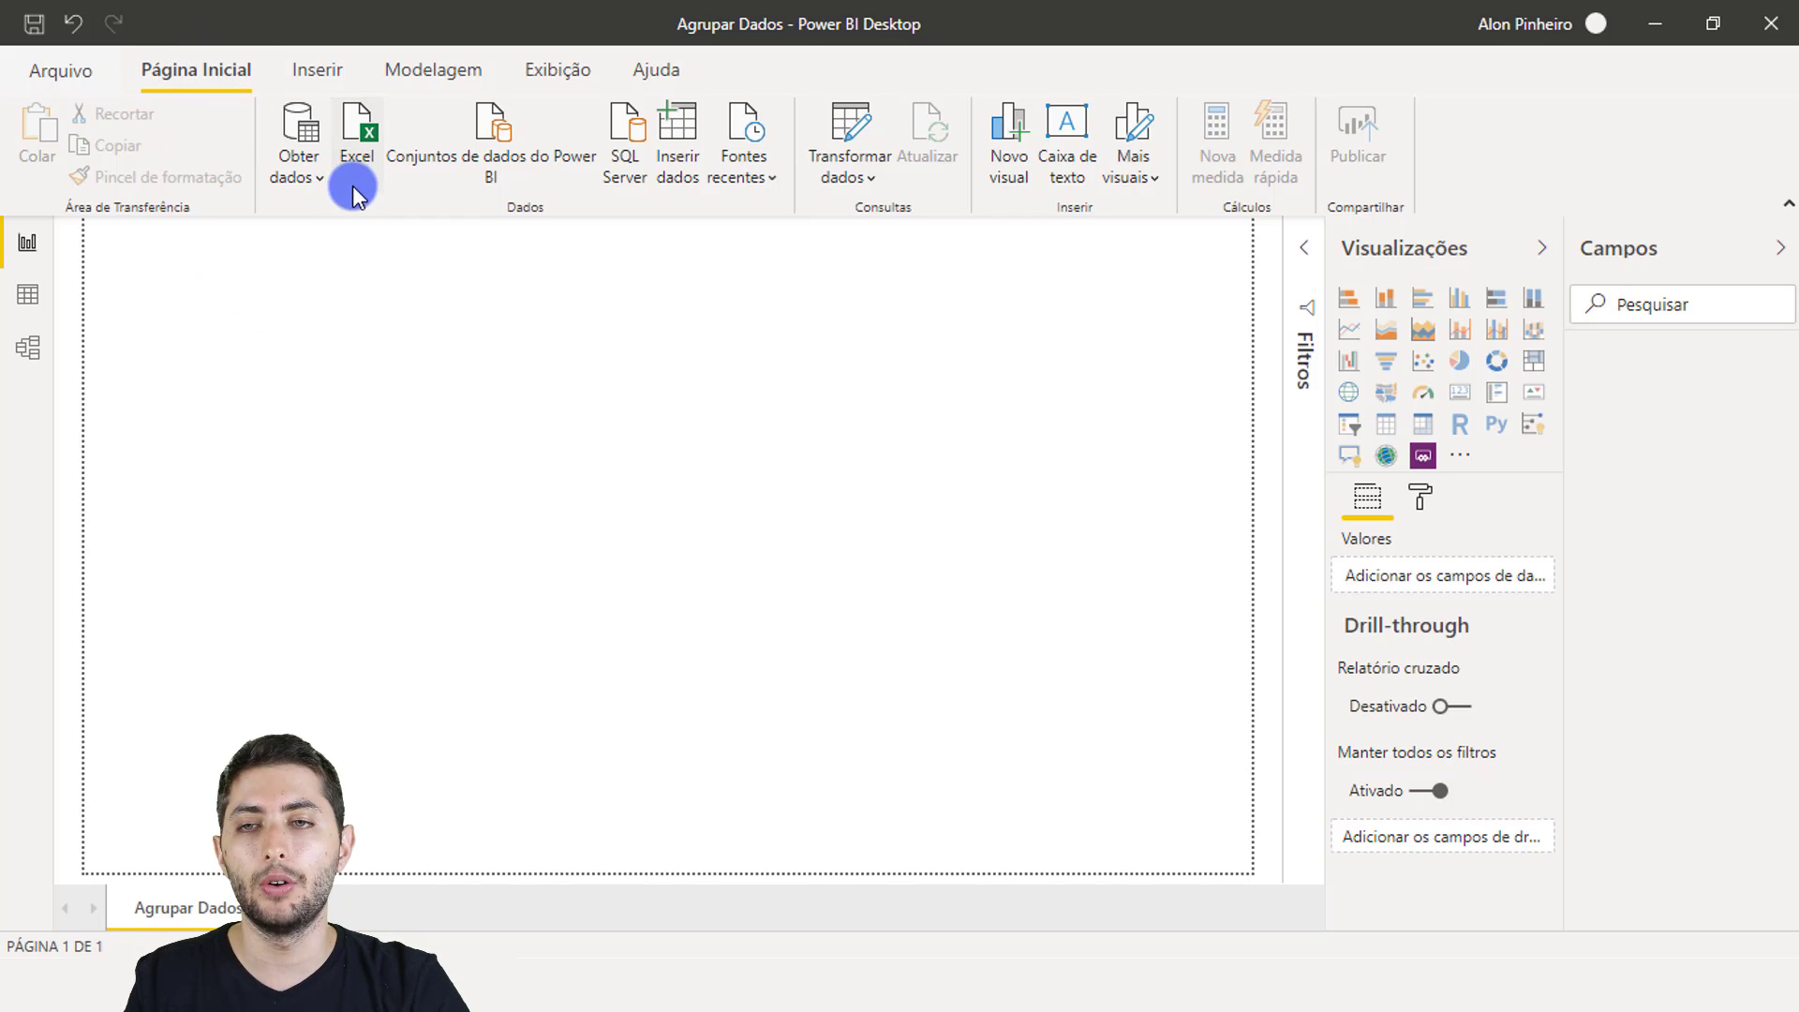
Step: Connect to the Excel workbook Cadastro Funcionarios in the Power BI\04-12 folder
left_click(321, 173)
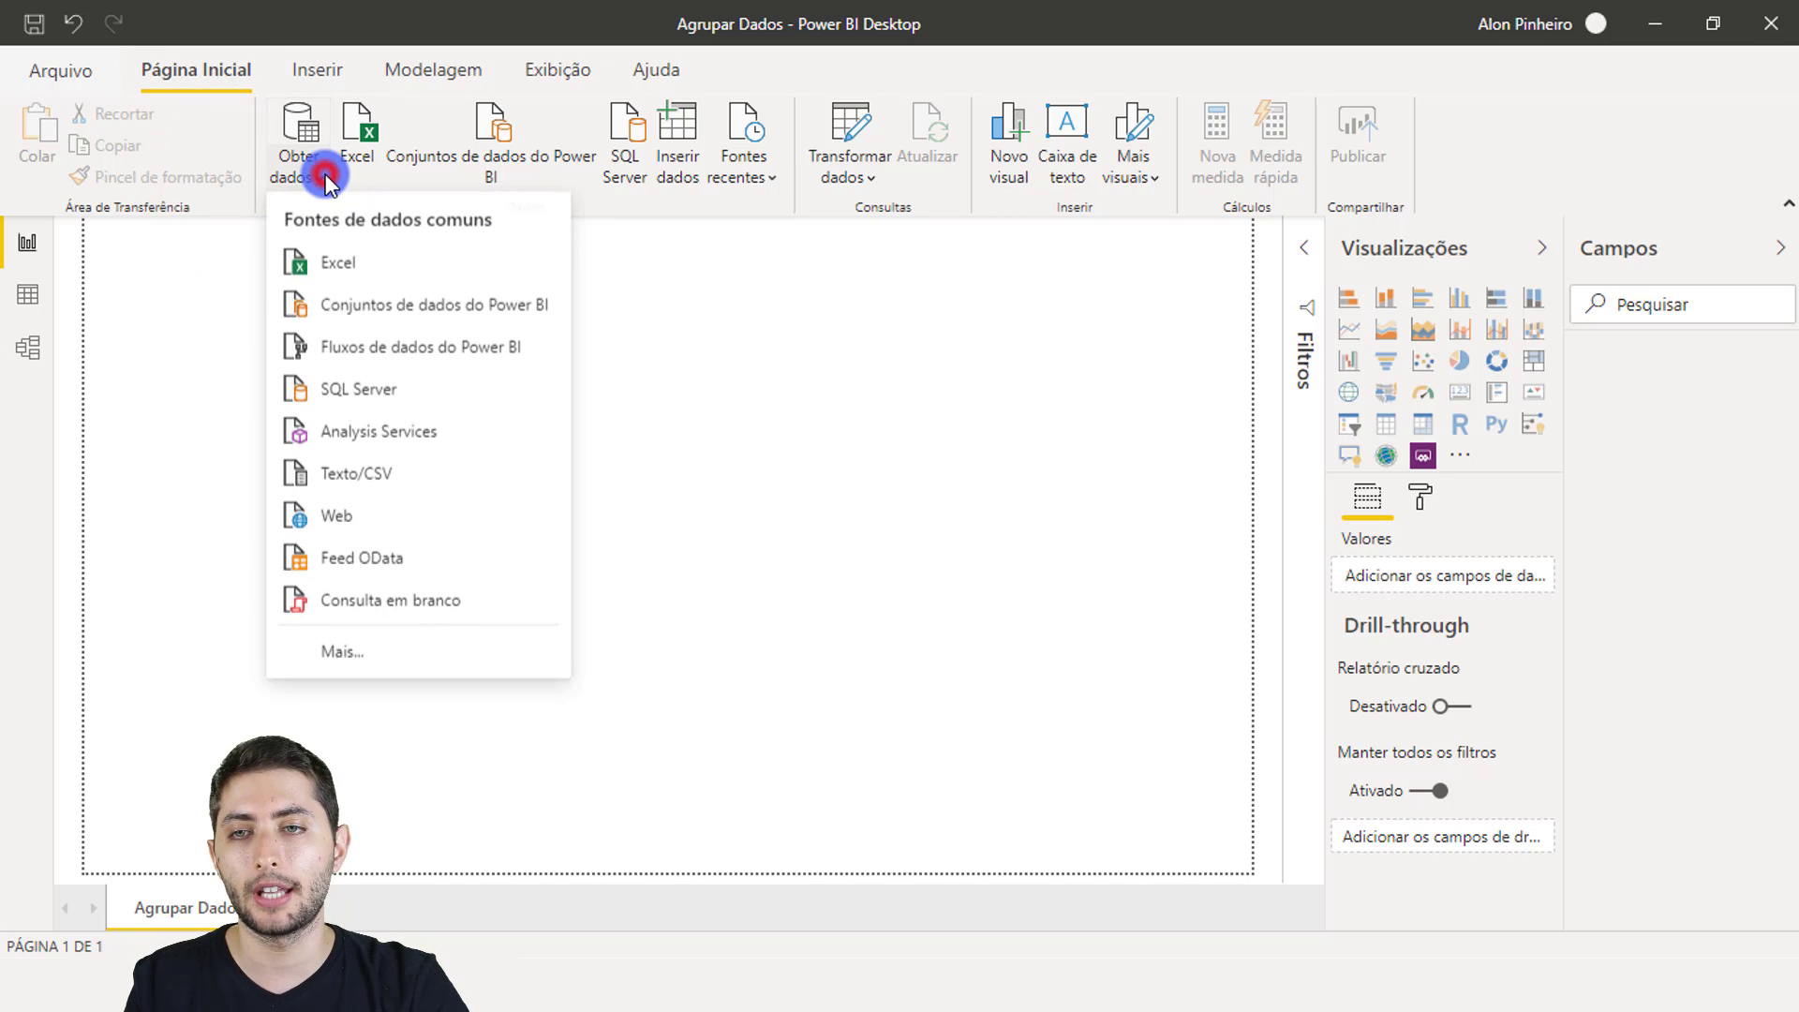
left_click(340, 267)
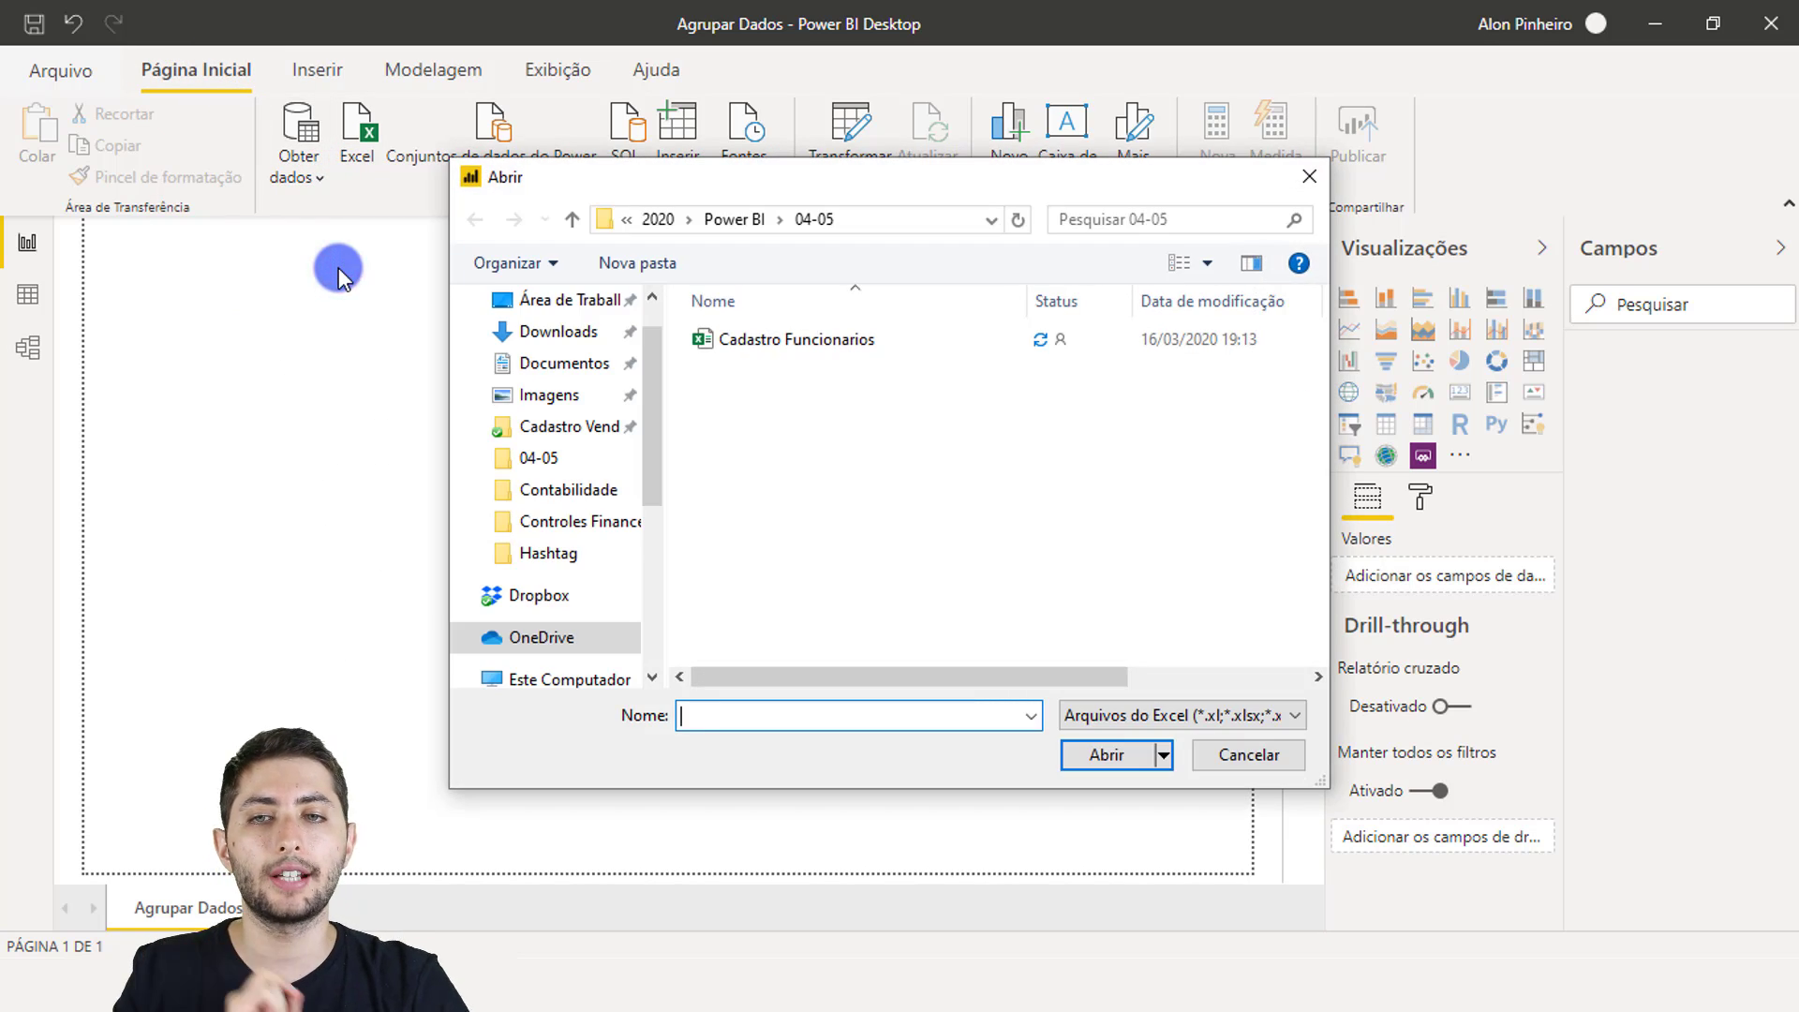
left_click(740, 221)
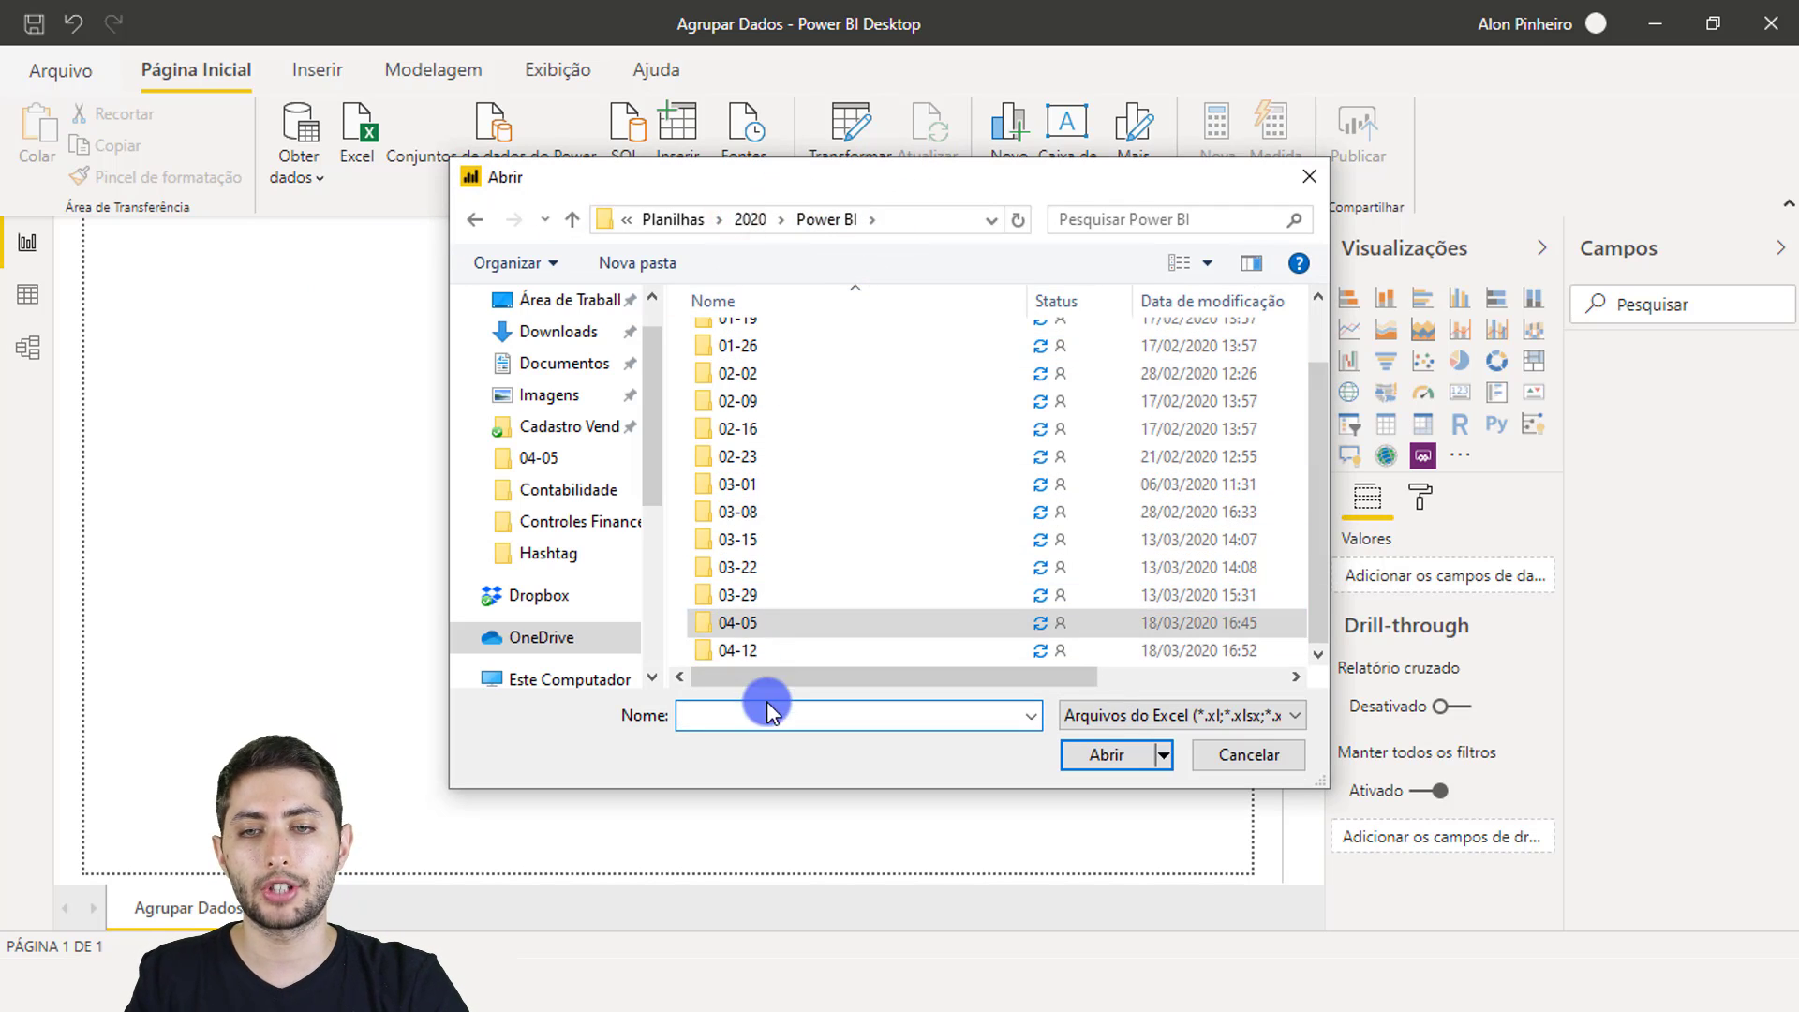
double_click(771, 646)
left_click(785, 340)
left_click(802, 343)
left_click(1104, 763)
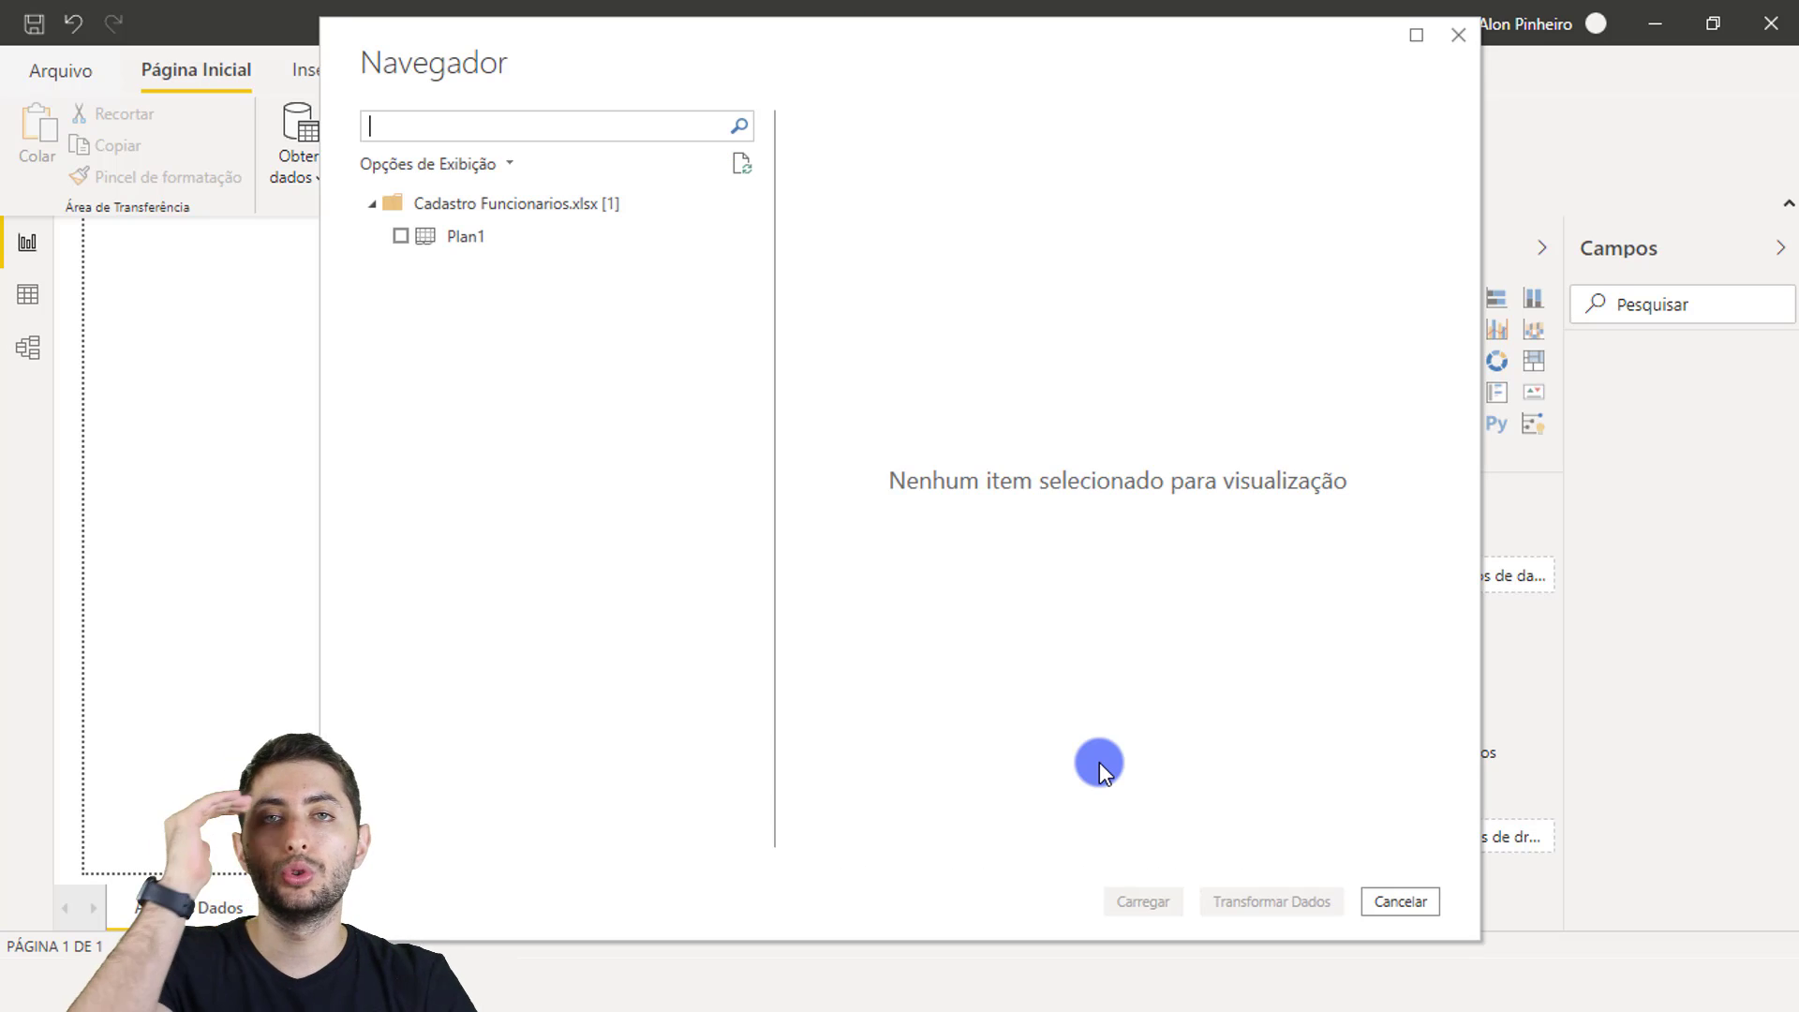
Step: Preview and tick the Plan1 sheet, then send it to Transformar Dados for editing
left_click(440, 238)
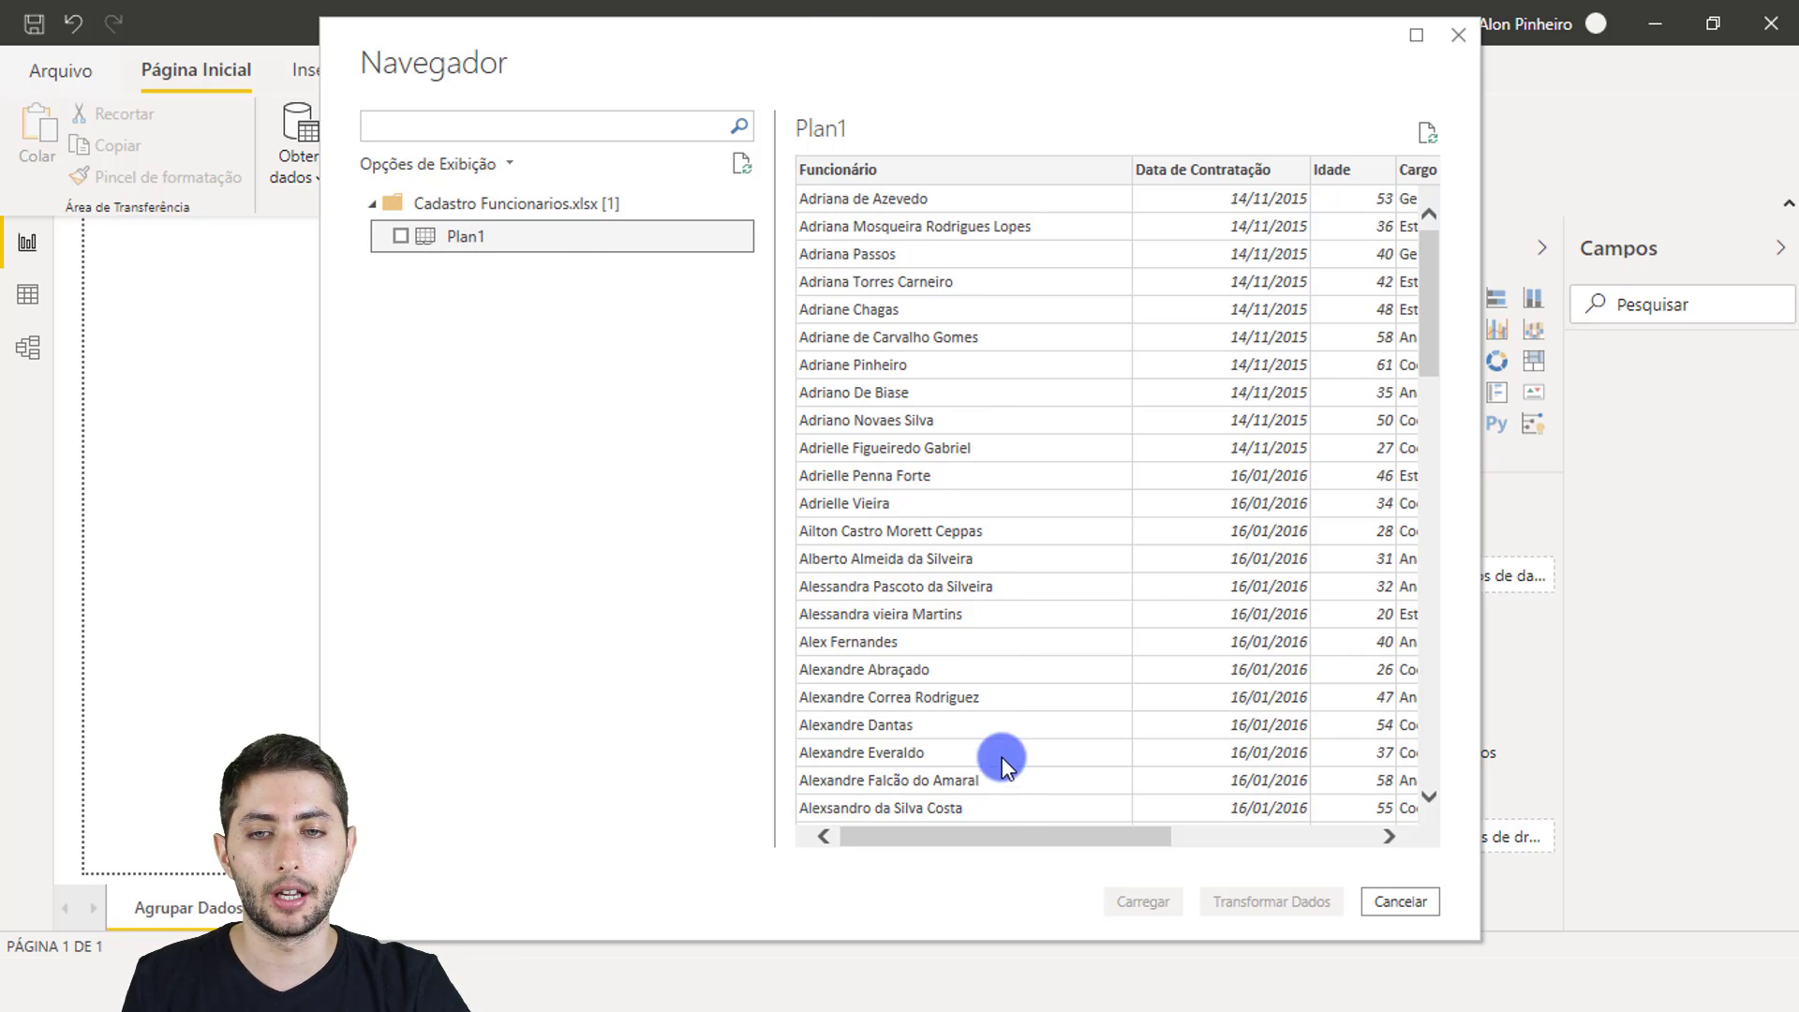
left_click_drag(1019, 848, 1167, 833)
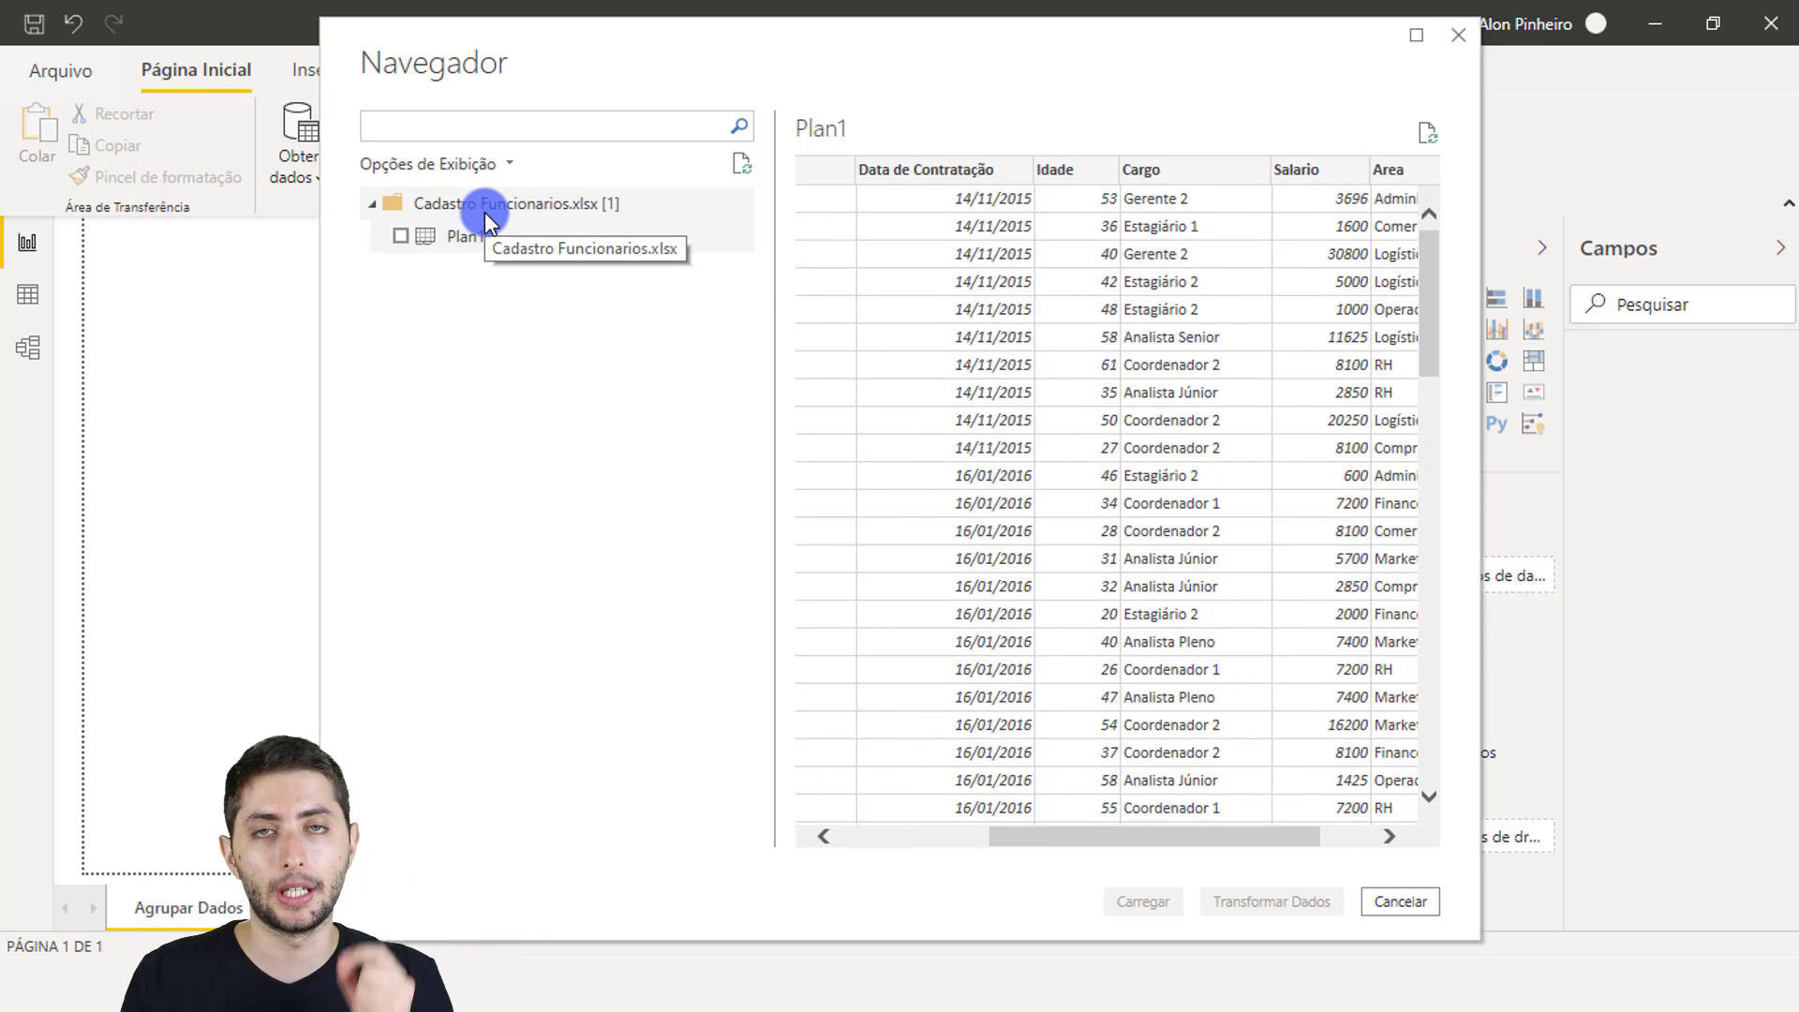
left_click(402, 238)
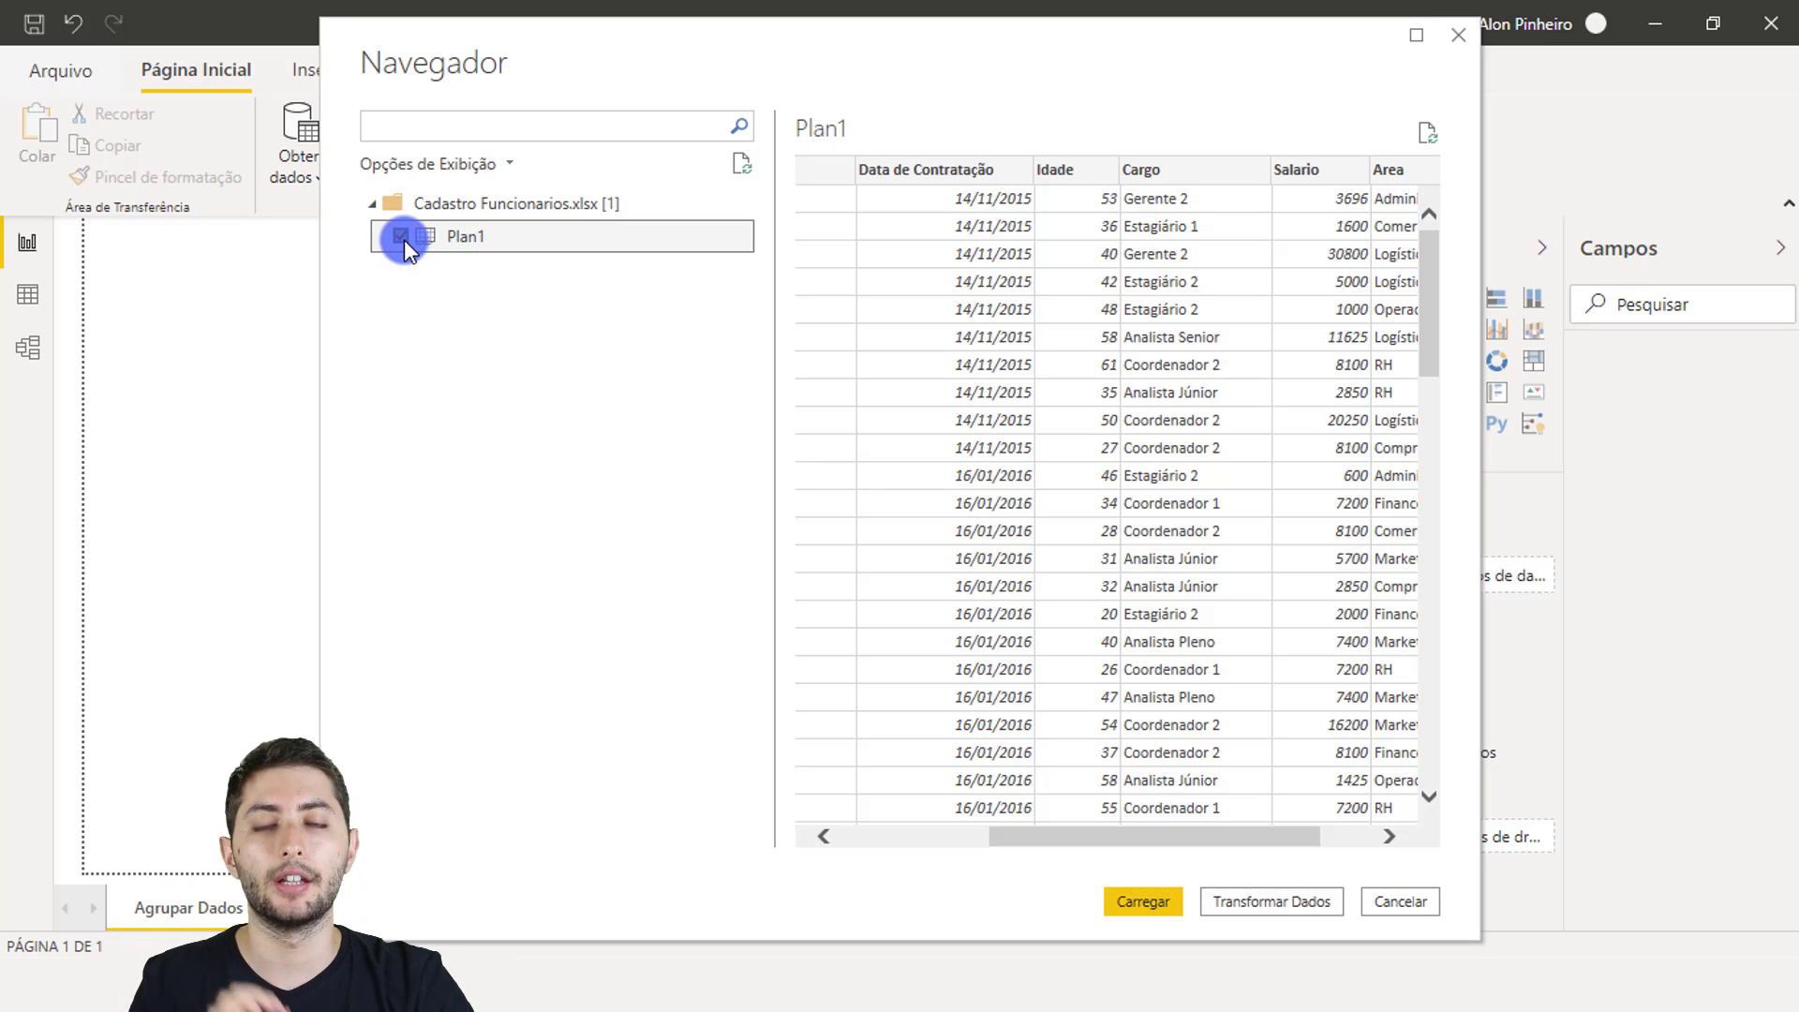
left_click(1133, 901)
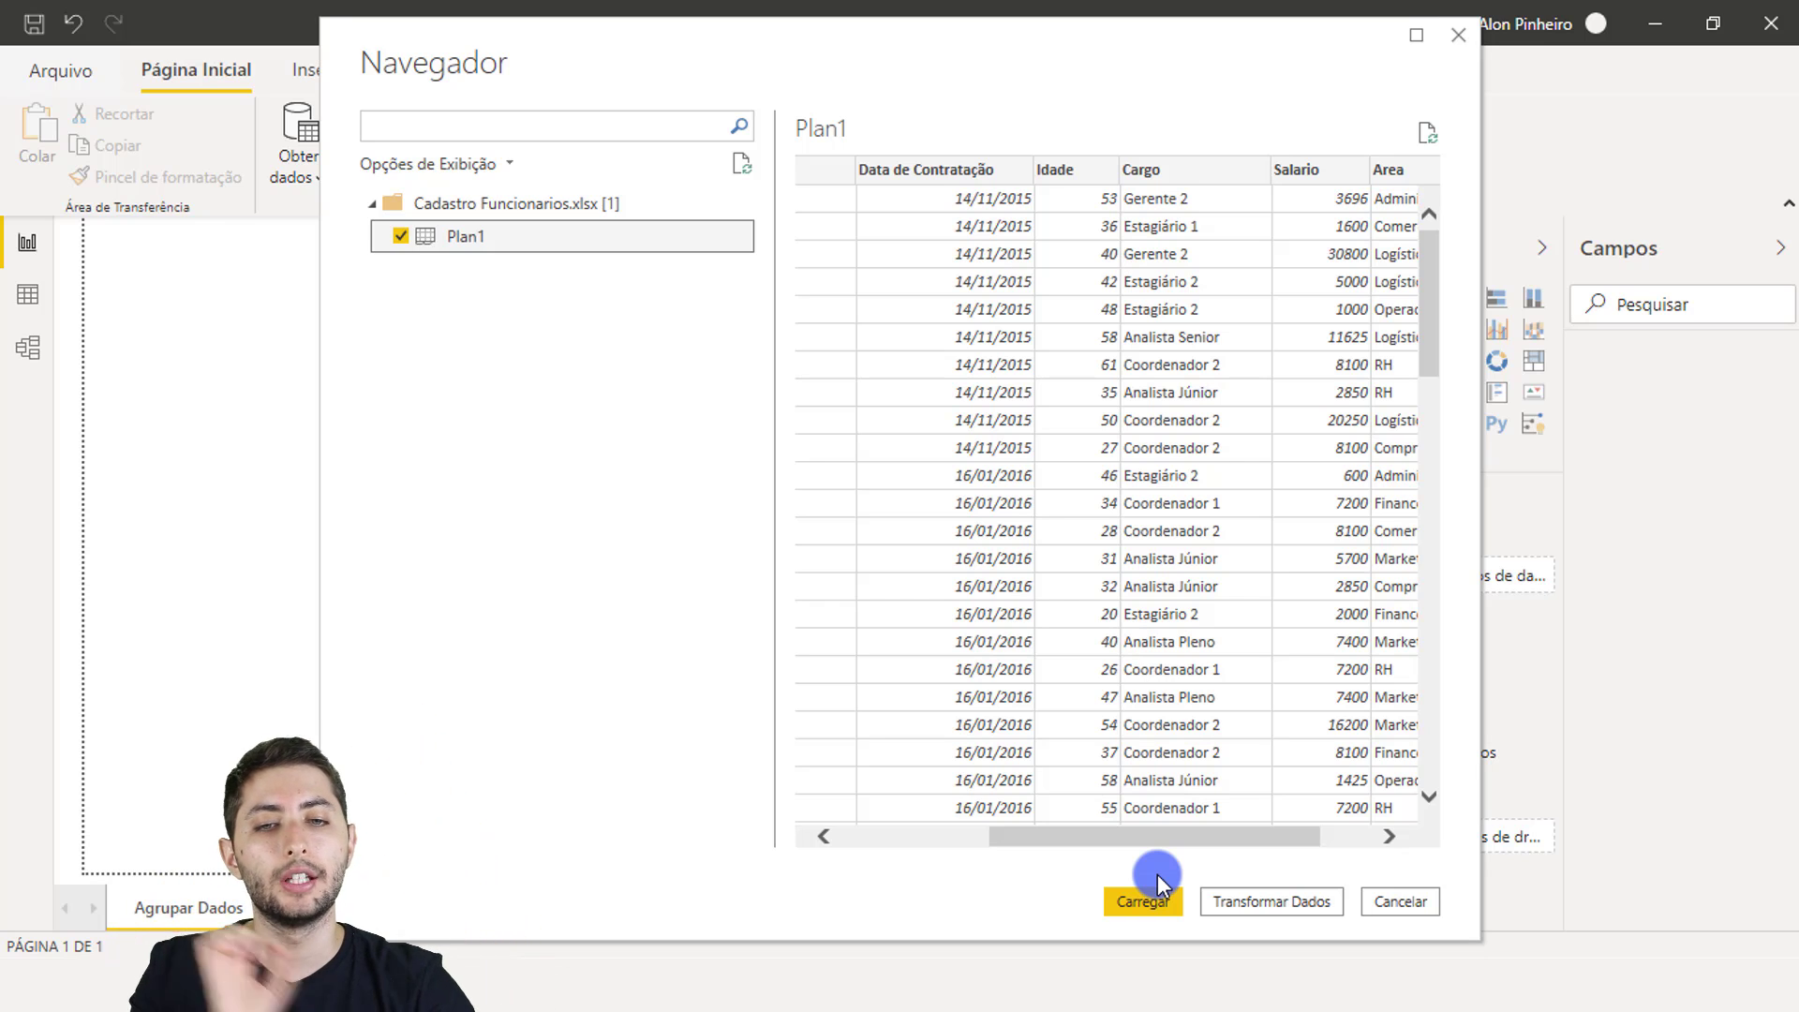
left_click(1291, 902)
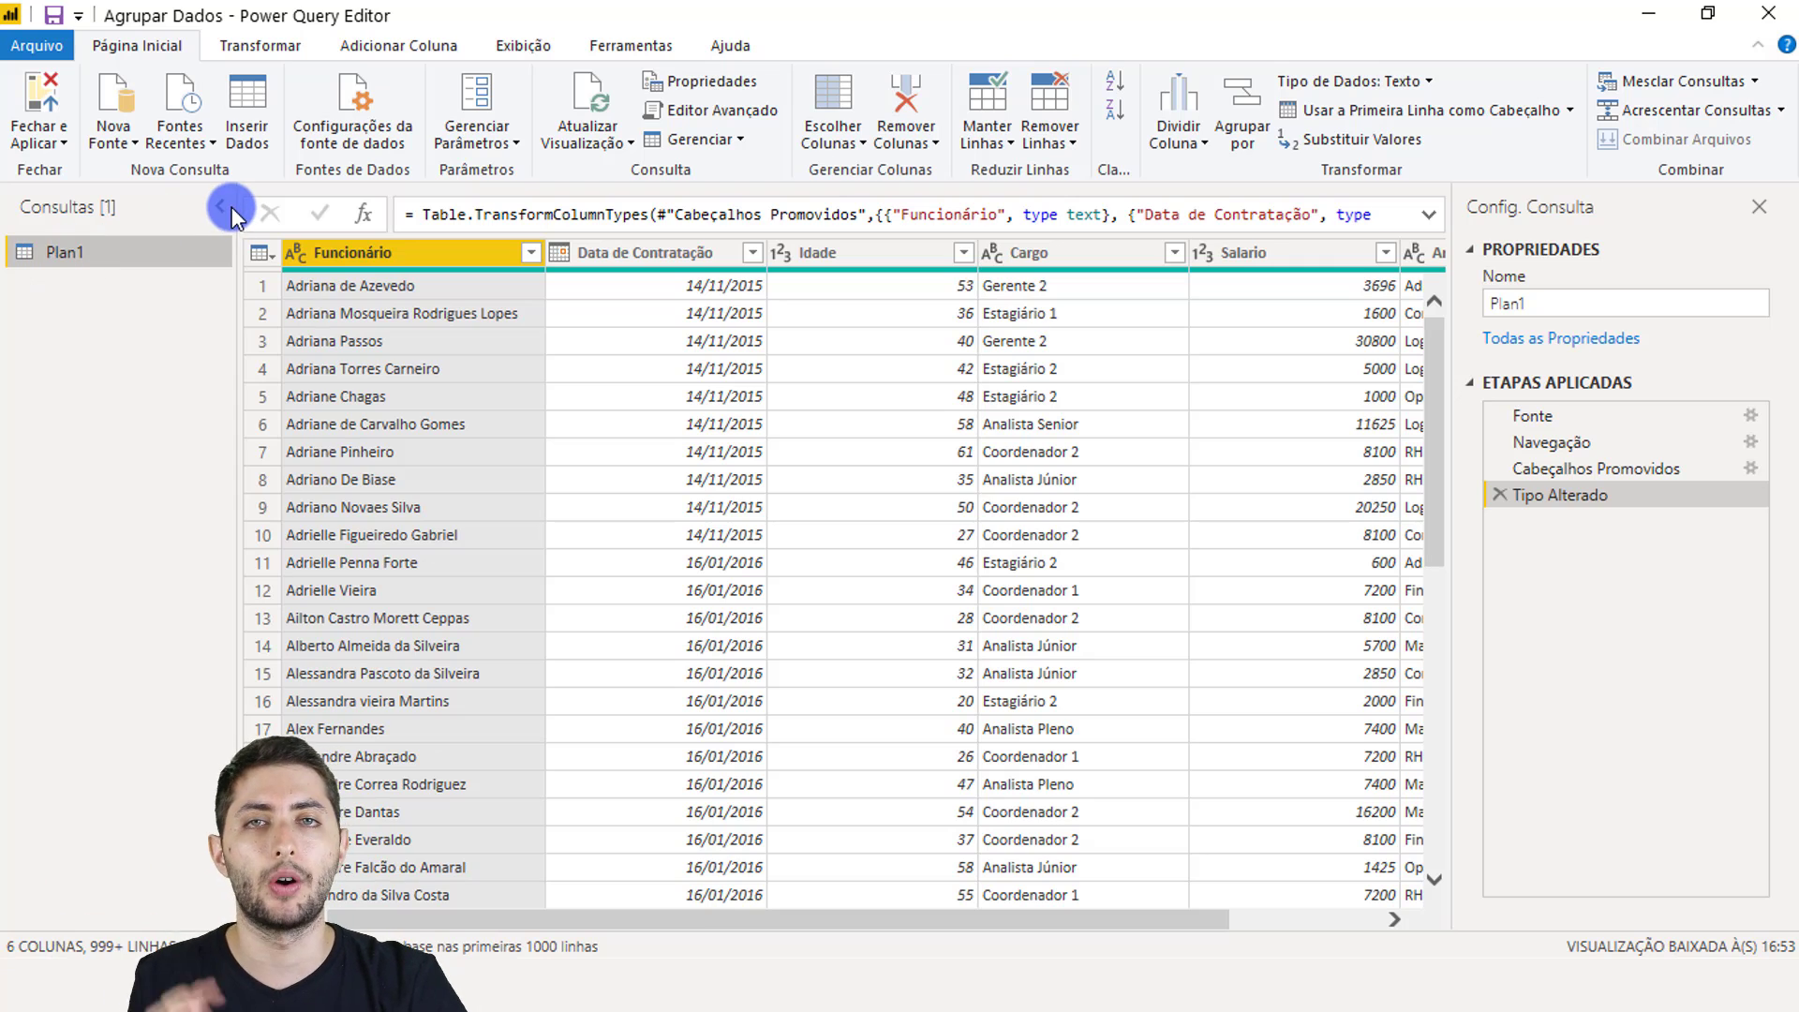
Step: Enter 'Cadastro Funcionarios' as the query name in the Query Settings Nome box
left_click(1536, 301)
type("Cad")
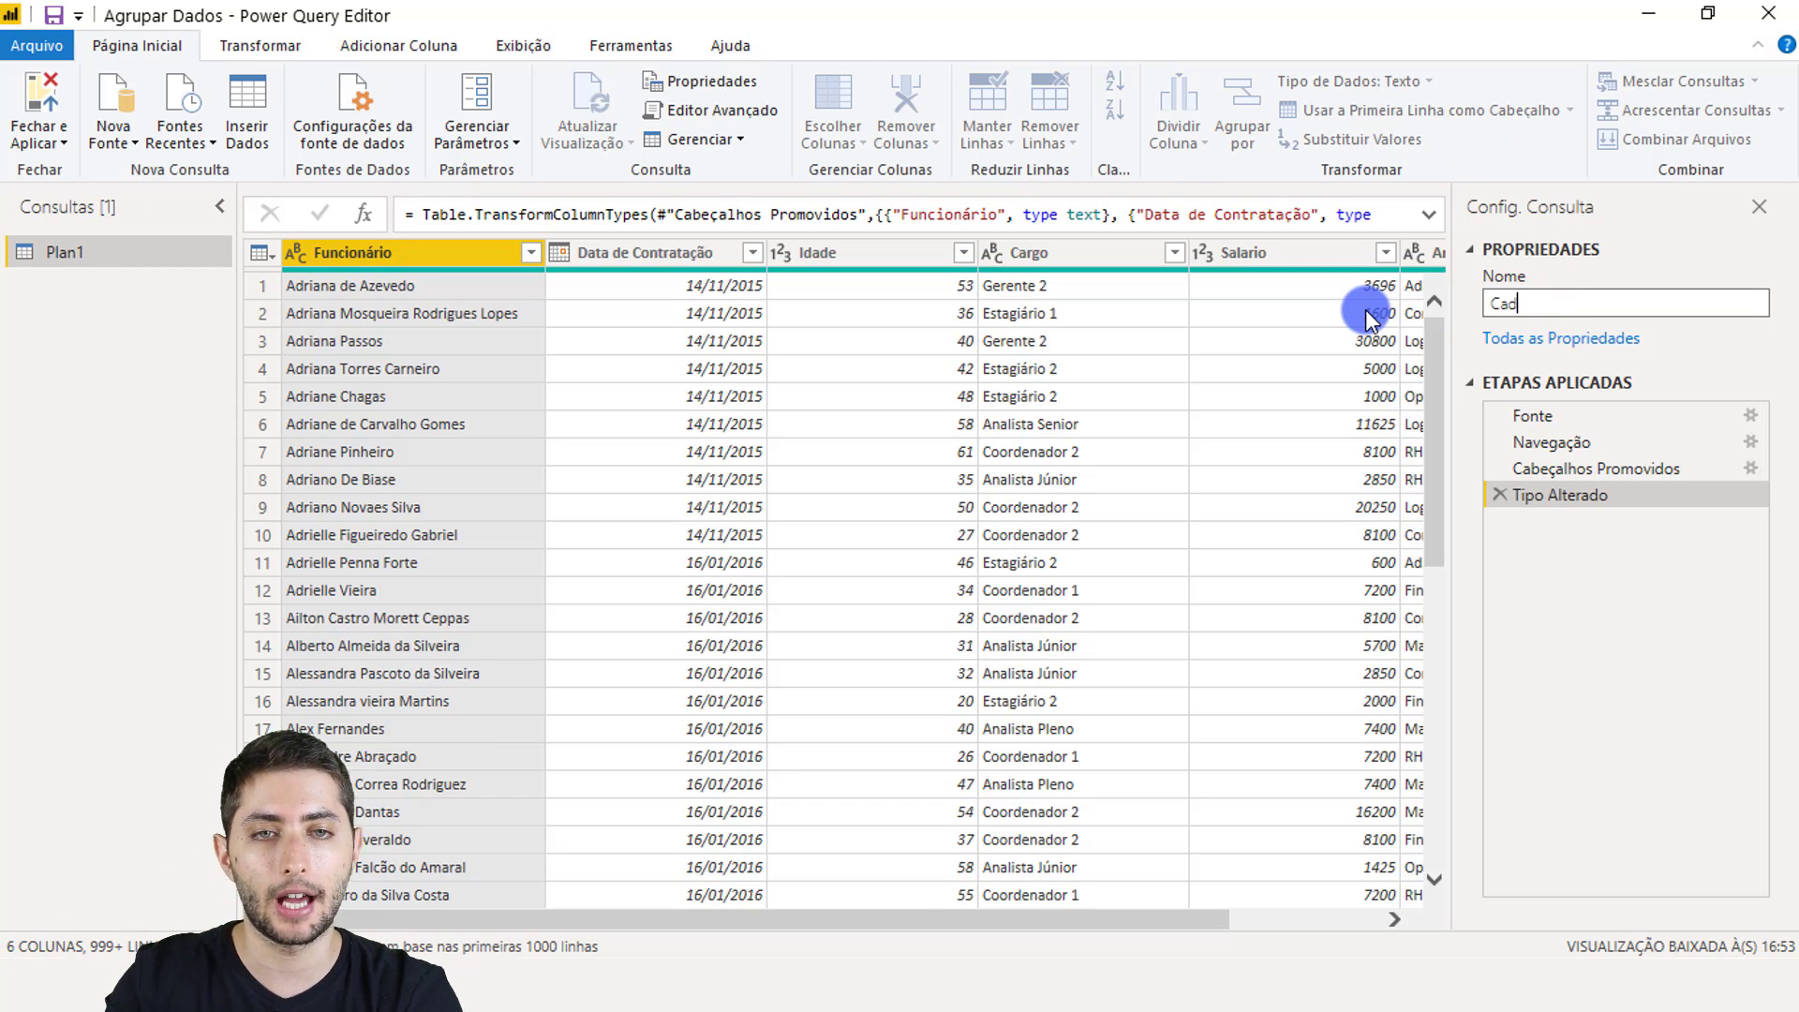
type("astro Funcionarios")
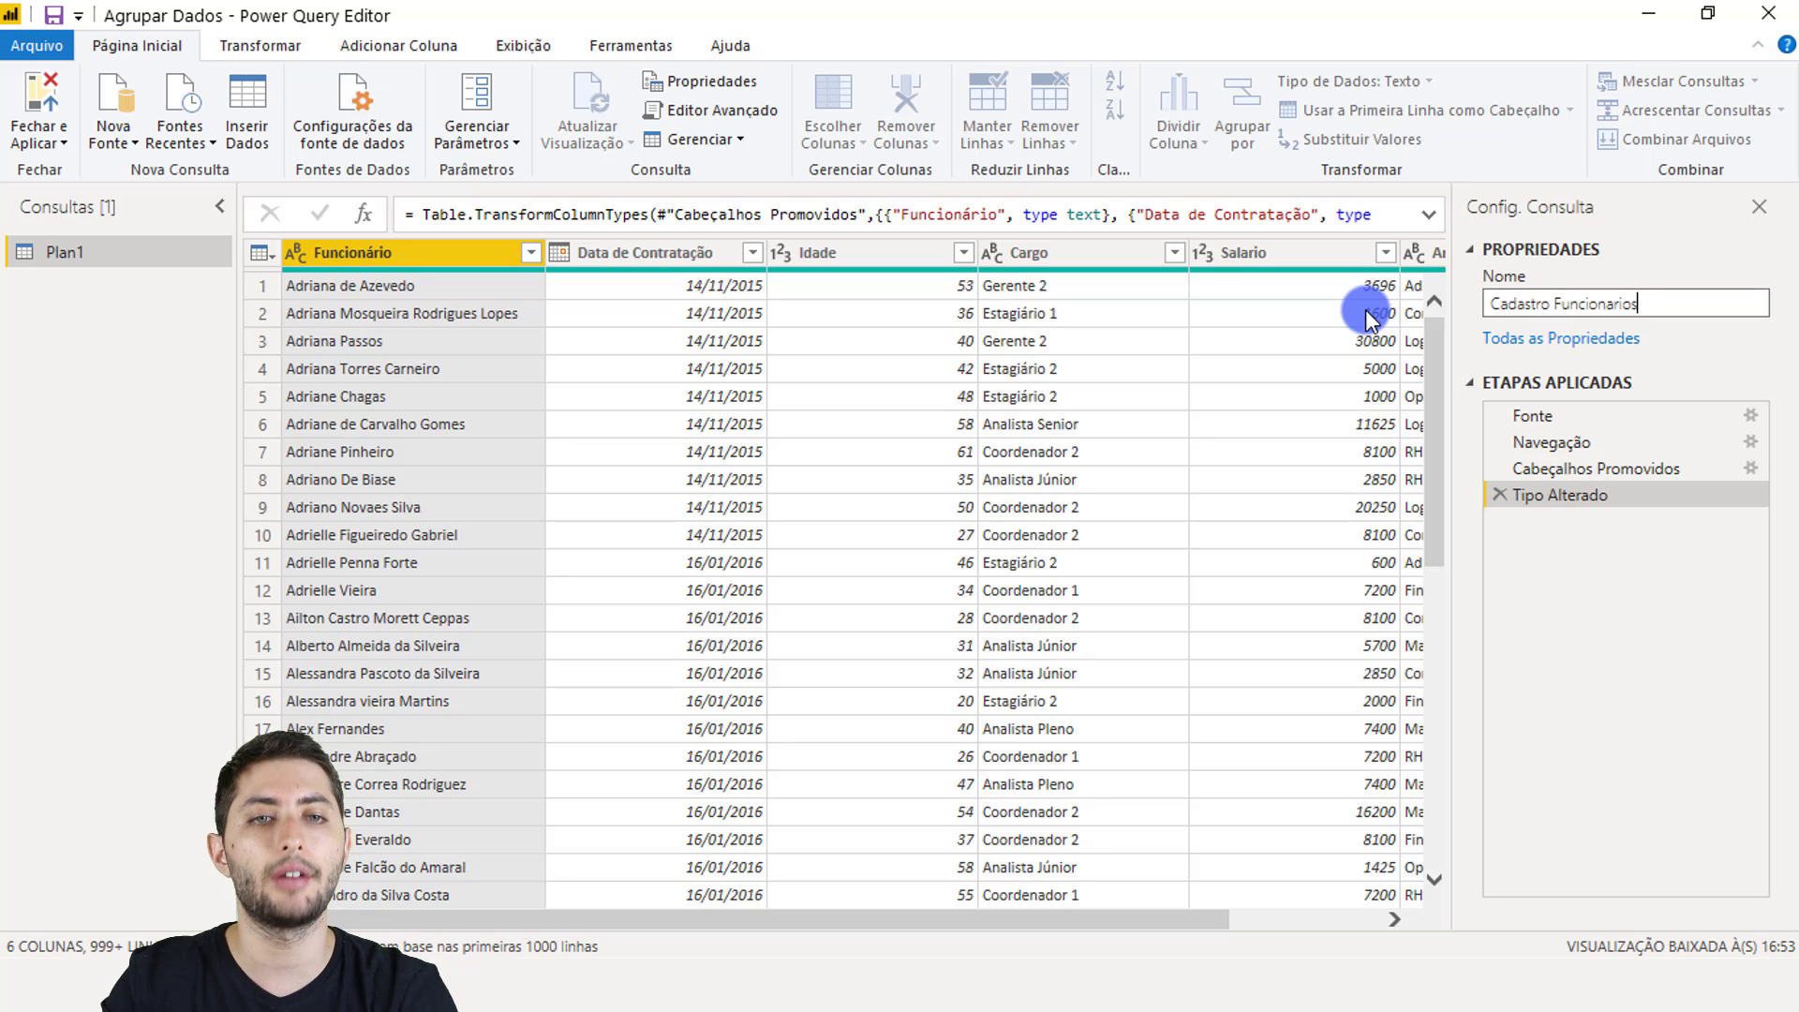
key("Return")
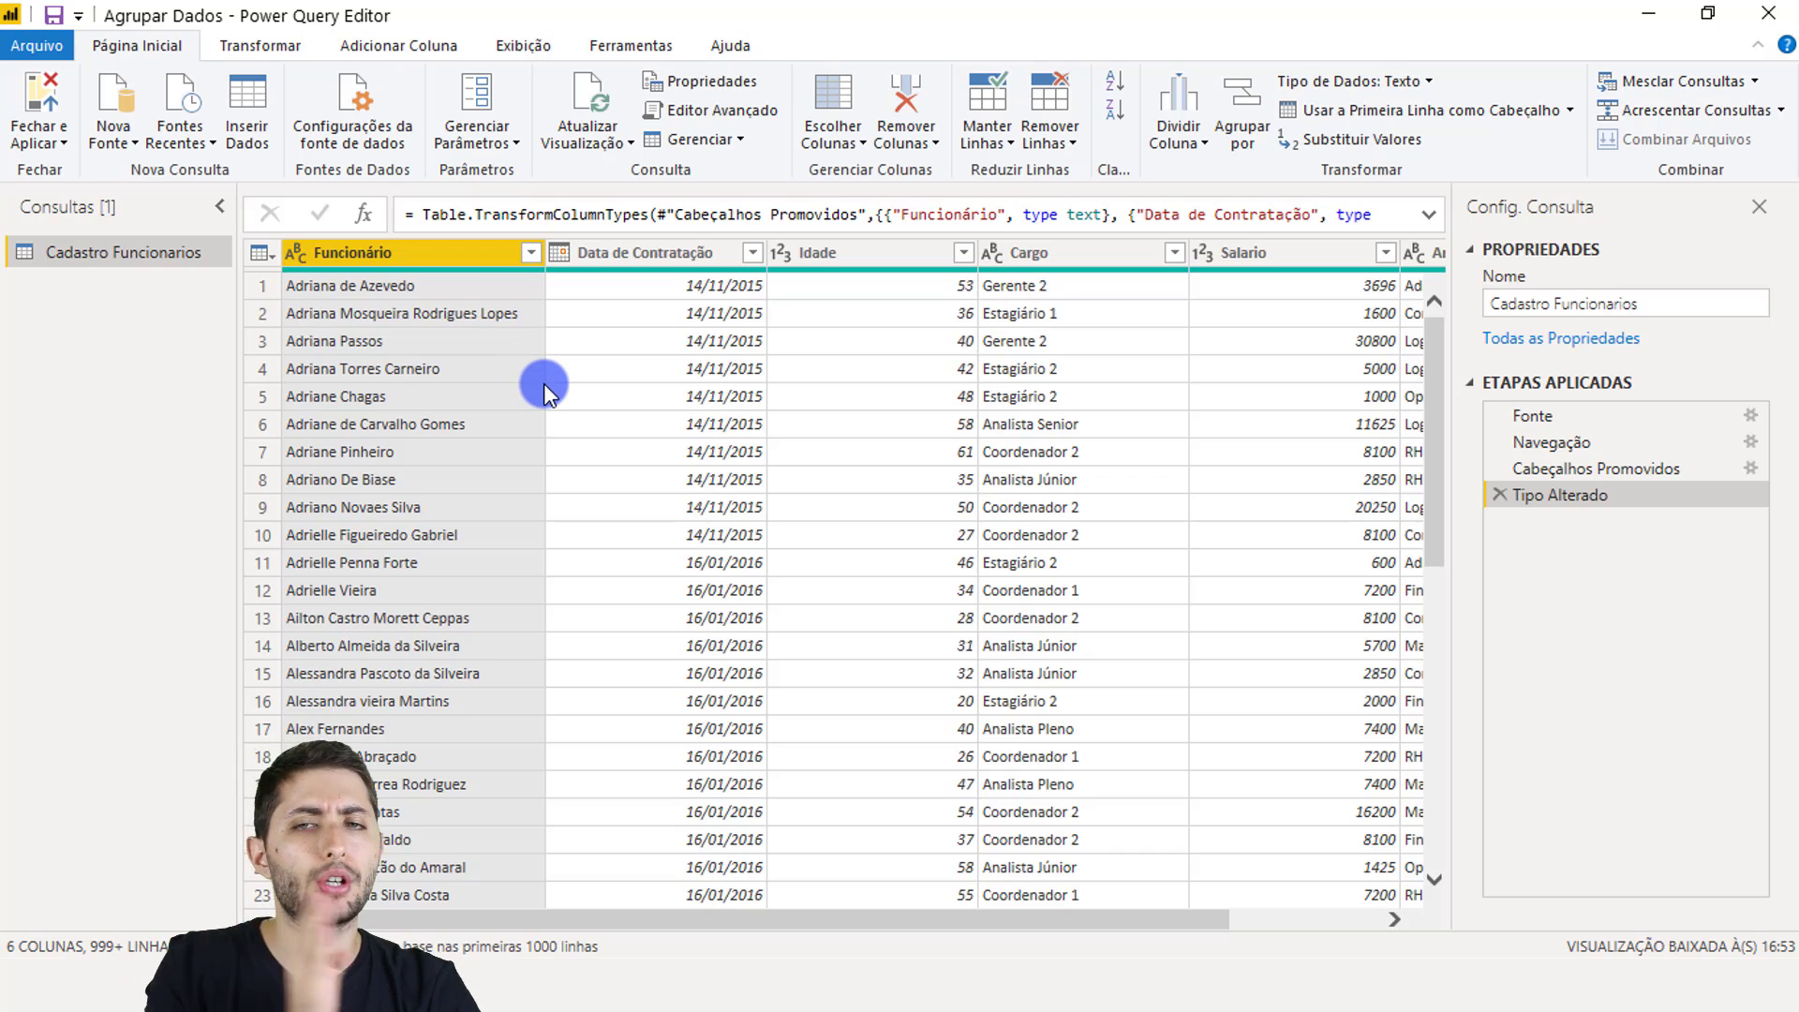
left_click_drag(795, 914, 1094, 886)
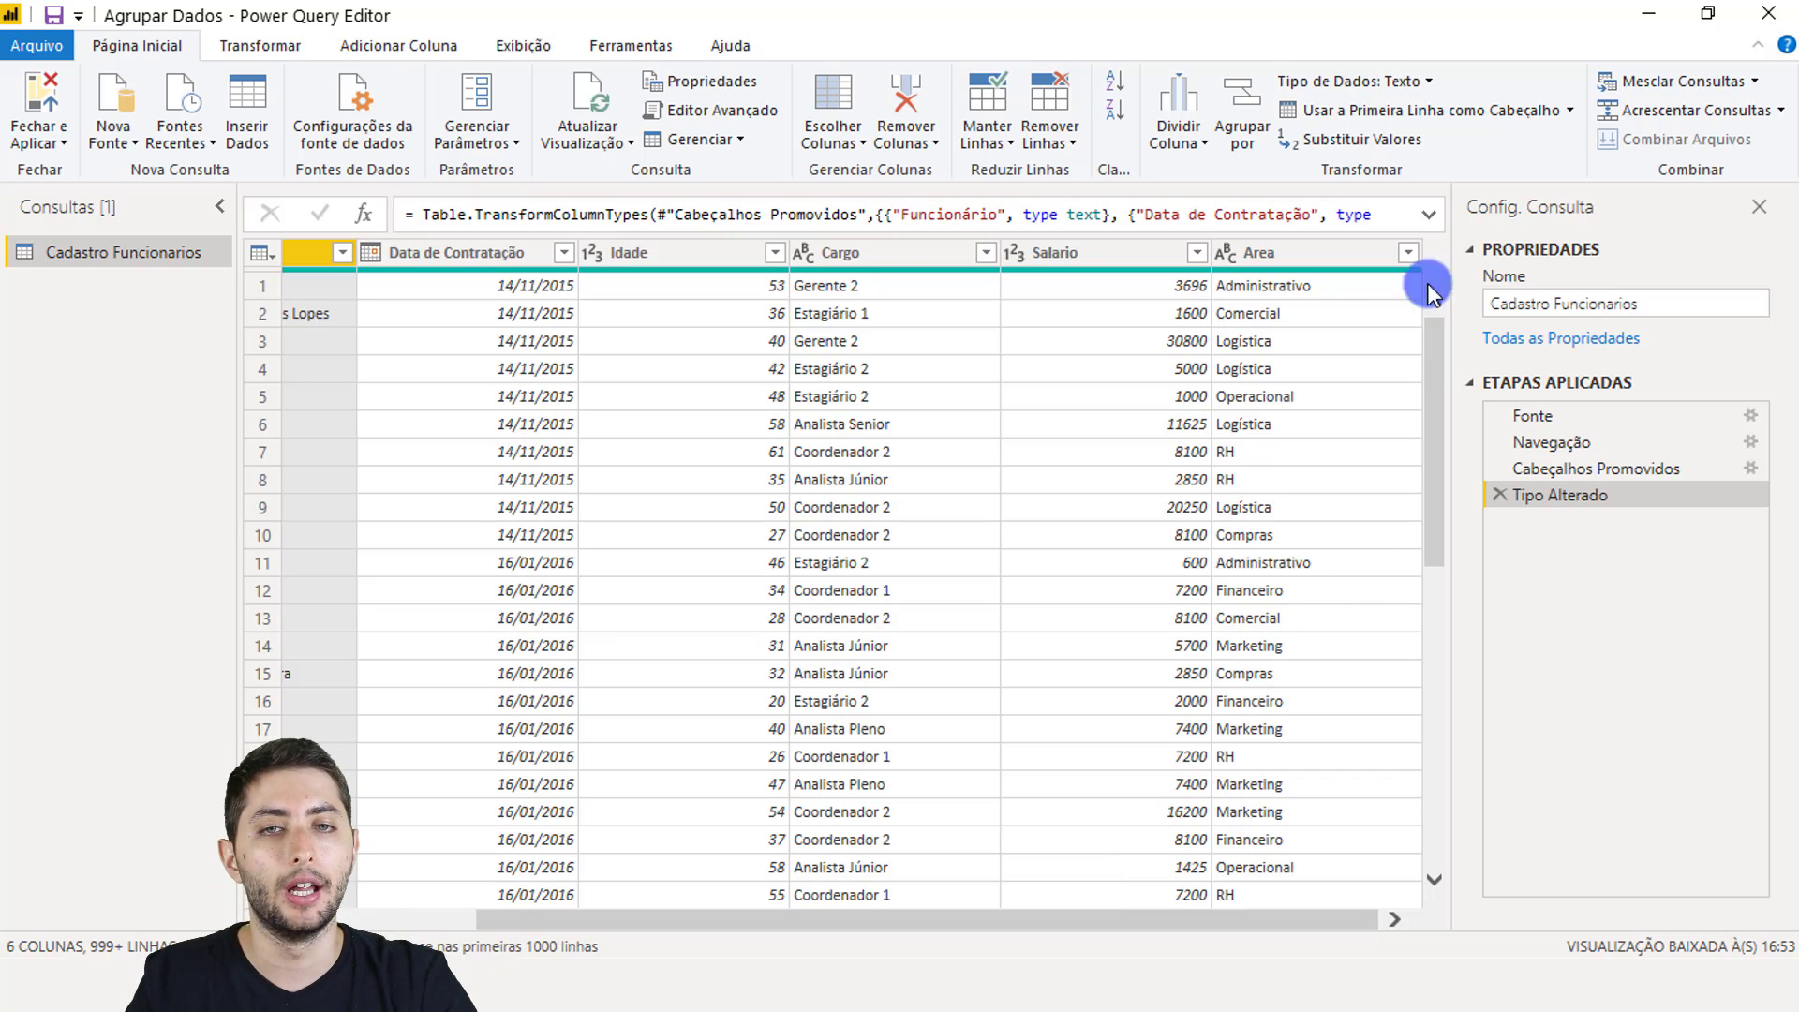
left_click(1408, 256)
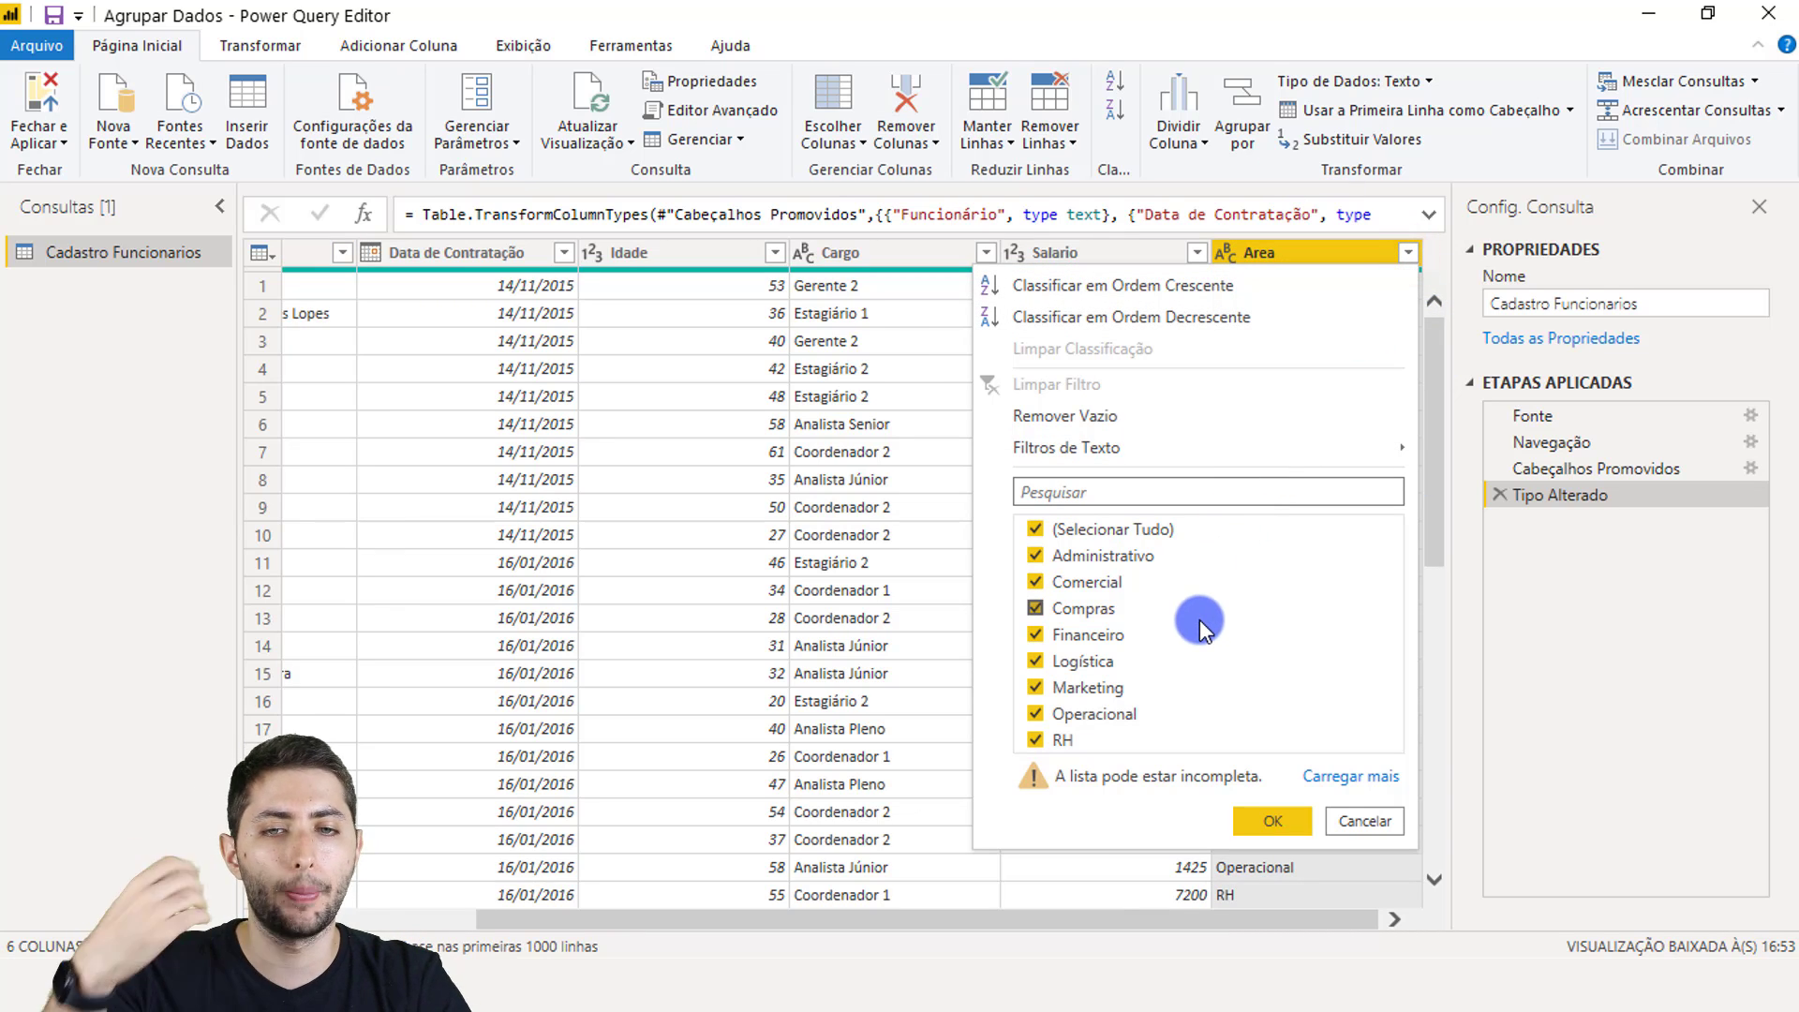
left_click(1367, 818)
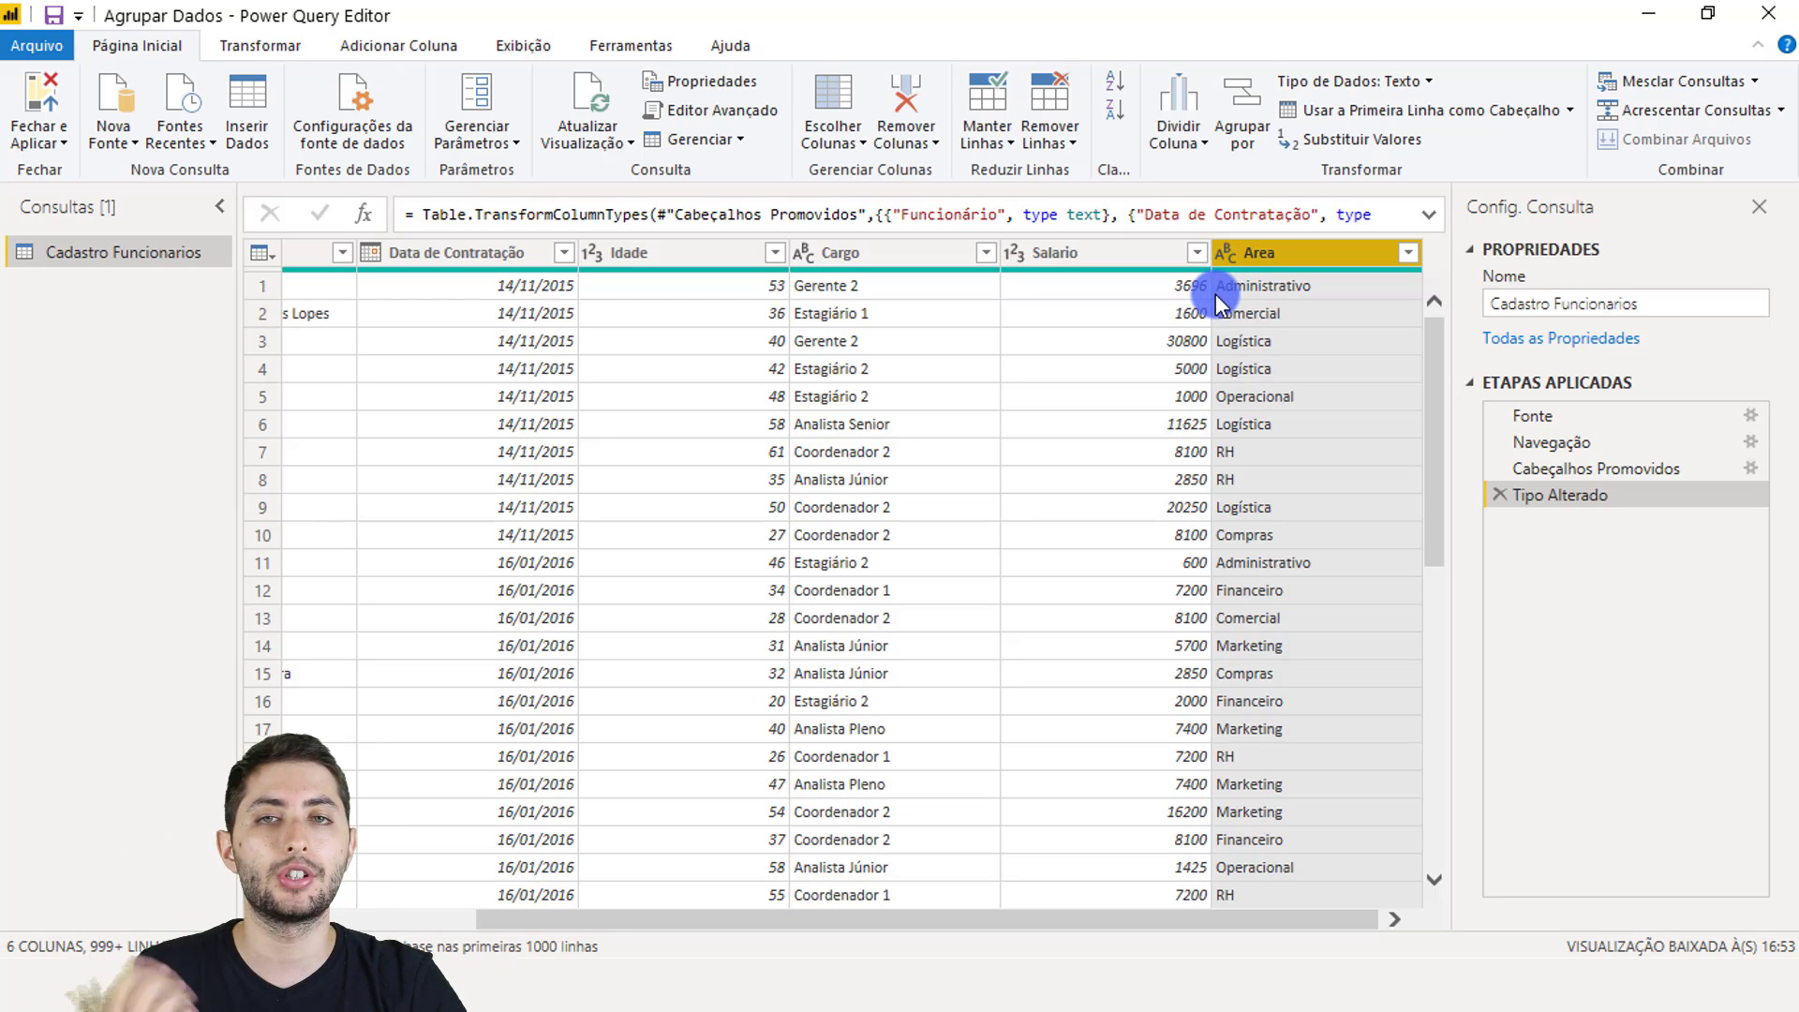
scroll(1041, 925, "left", 3)
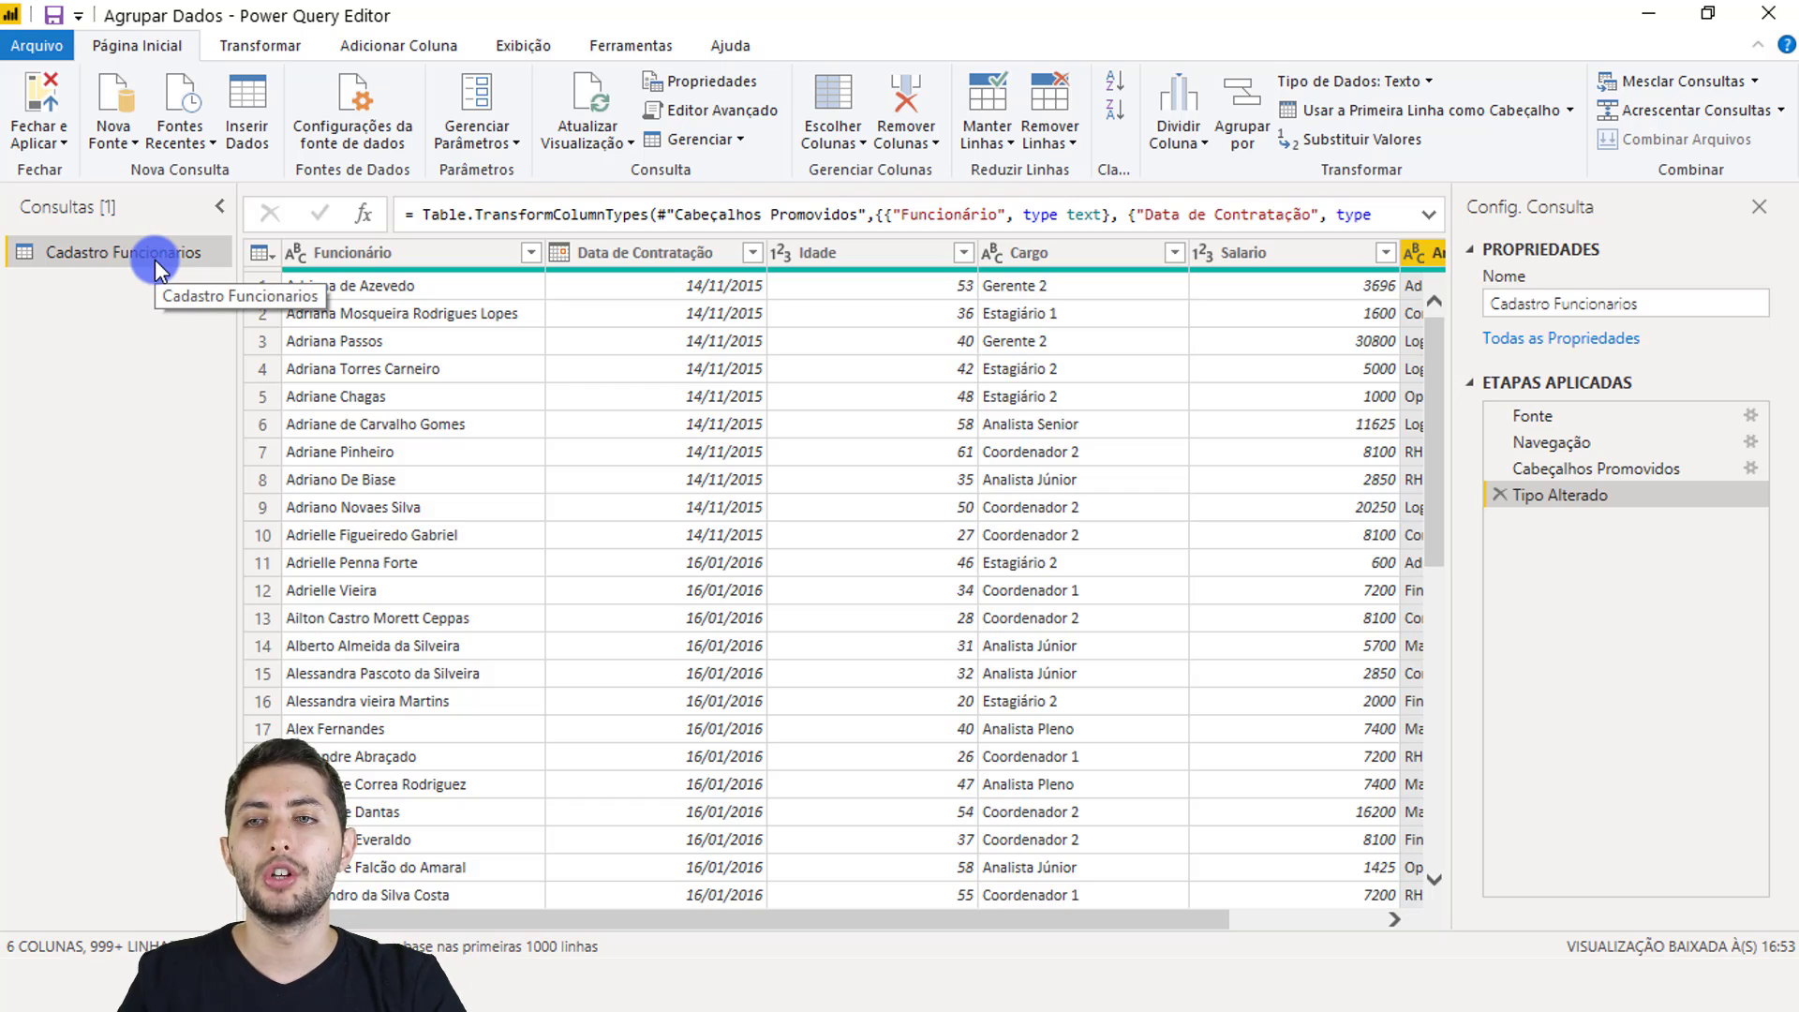
Step: Duplicate Cadastro Funcionarios, name the copy 'Cadastro Agrupado', and select its Area column
right_click(98, 258)
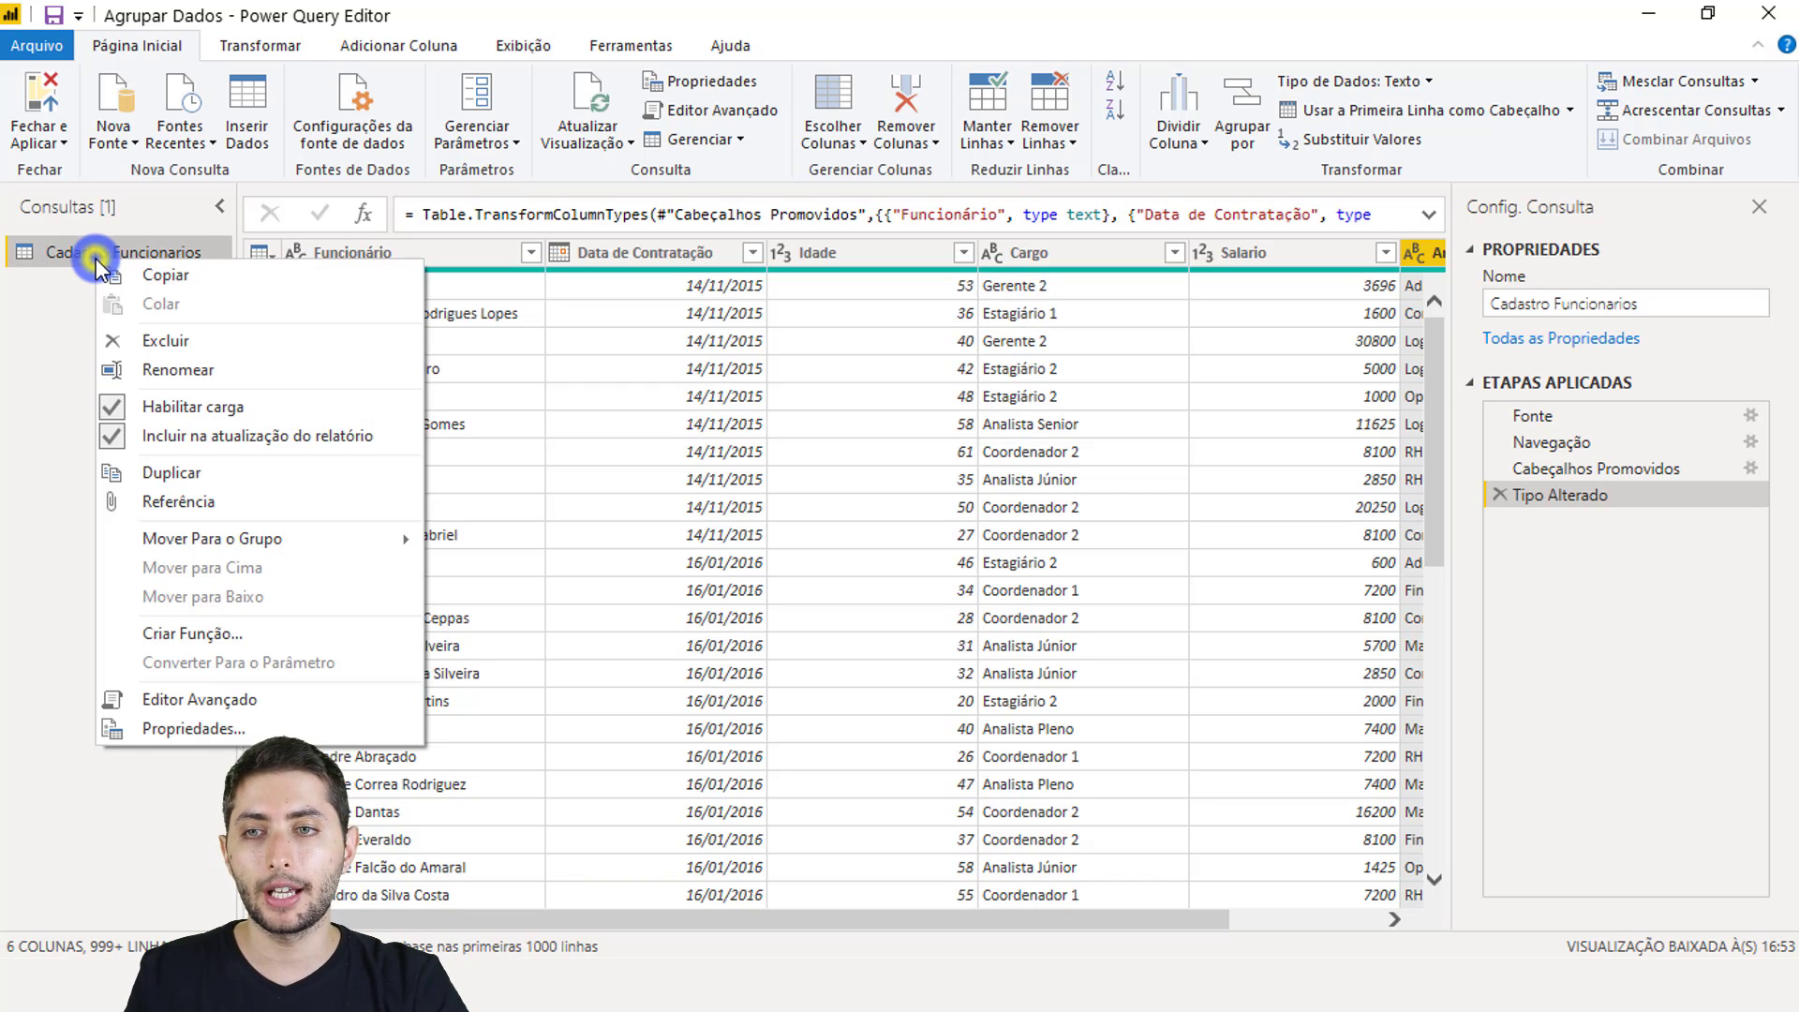
left_click(216, 472)
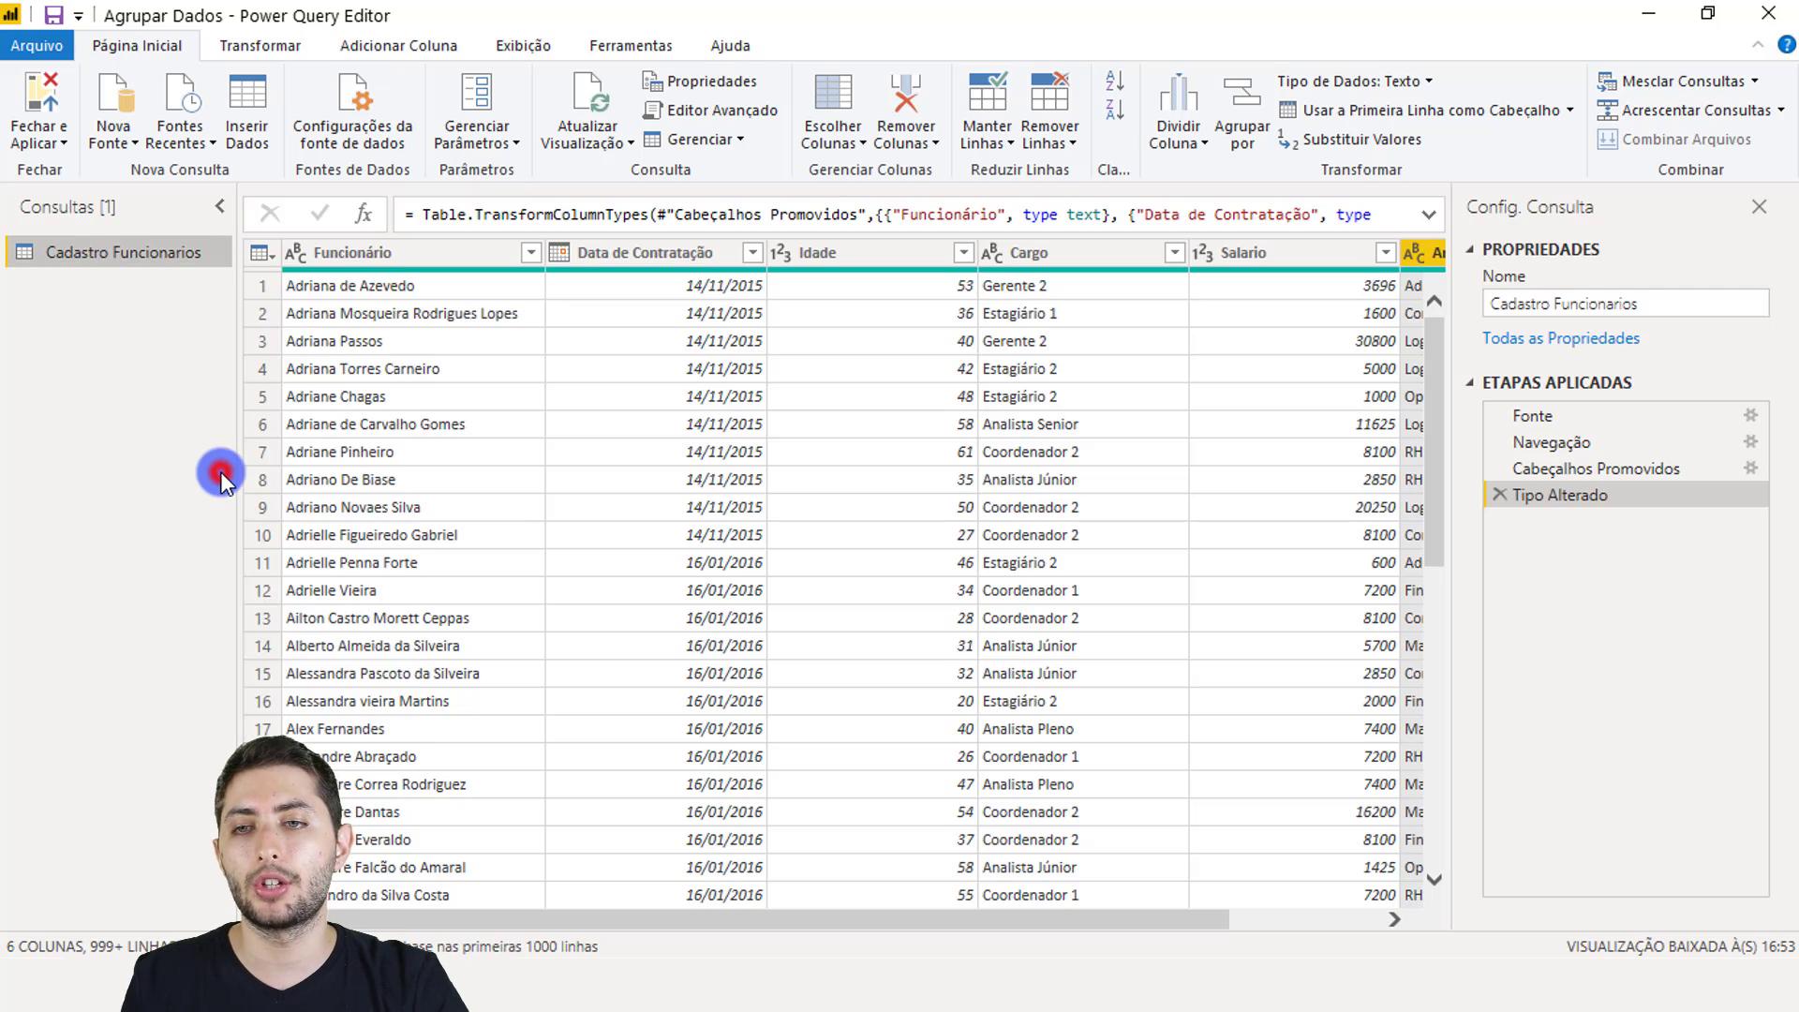
double_click(144, 288)
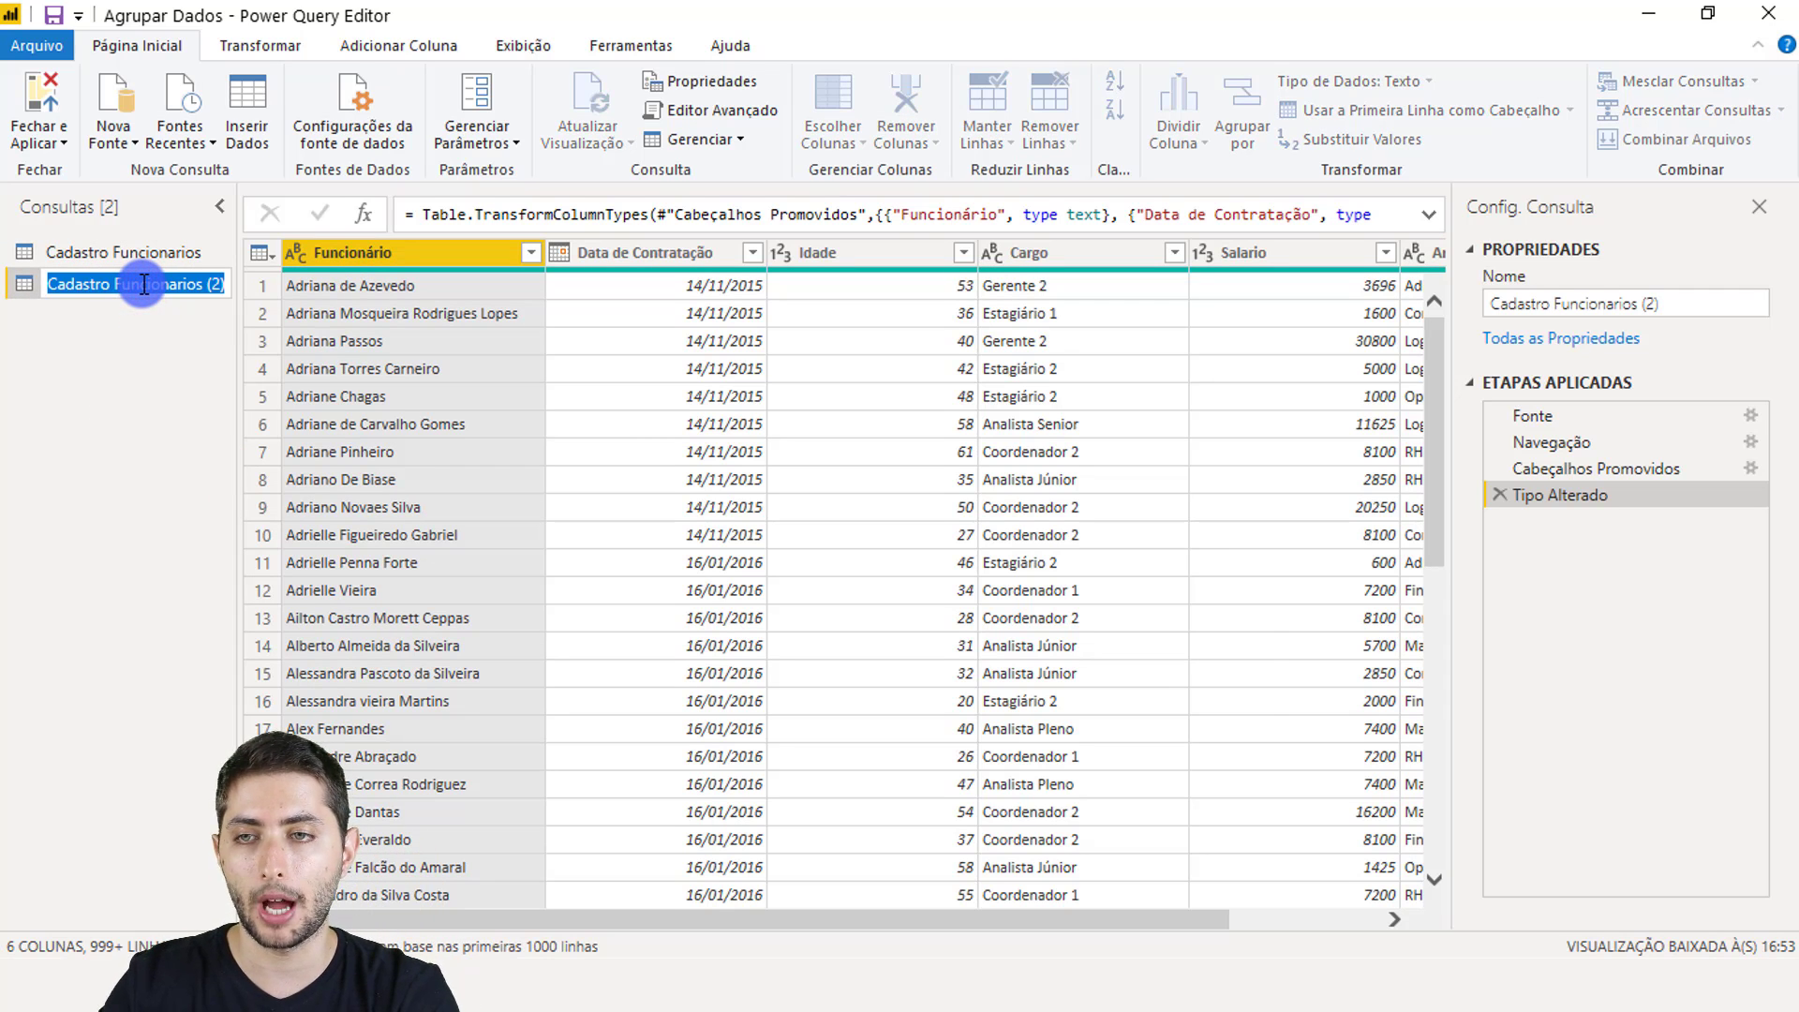
type("Cad")
key("BackSpace")
key("BackSpace")
type("adastro Agrupado")
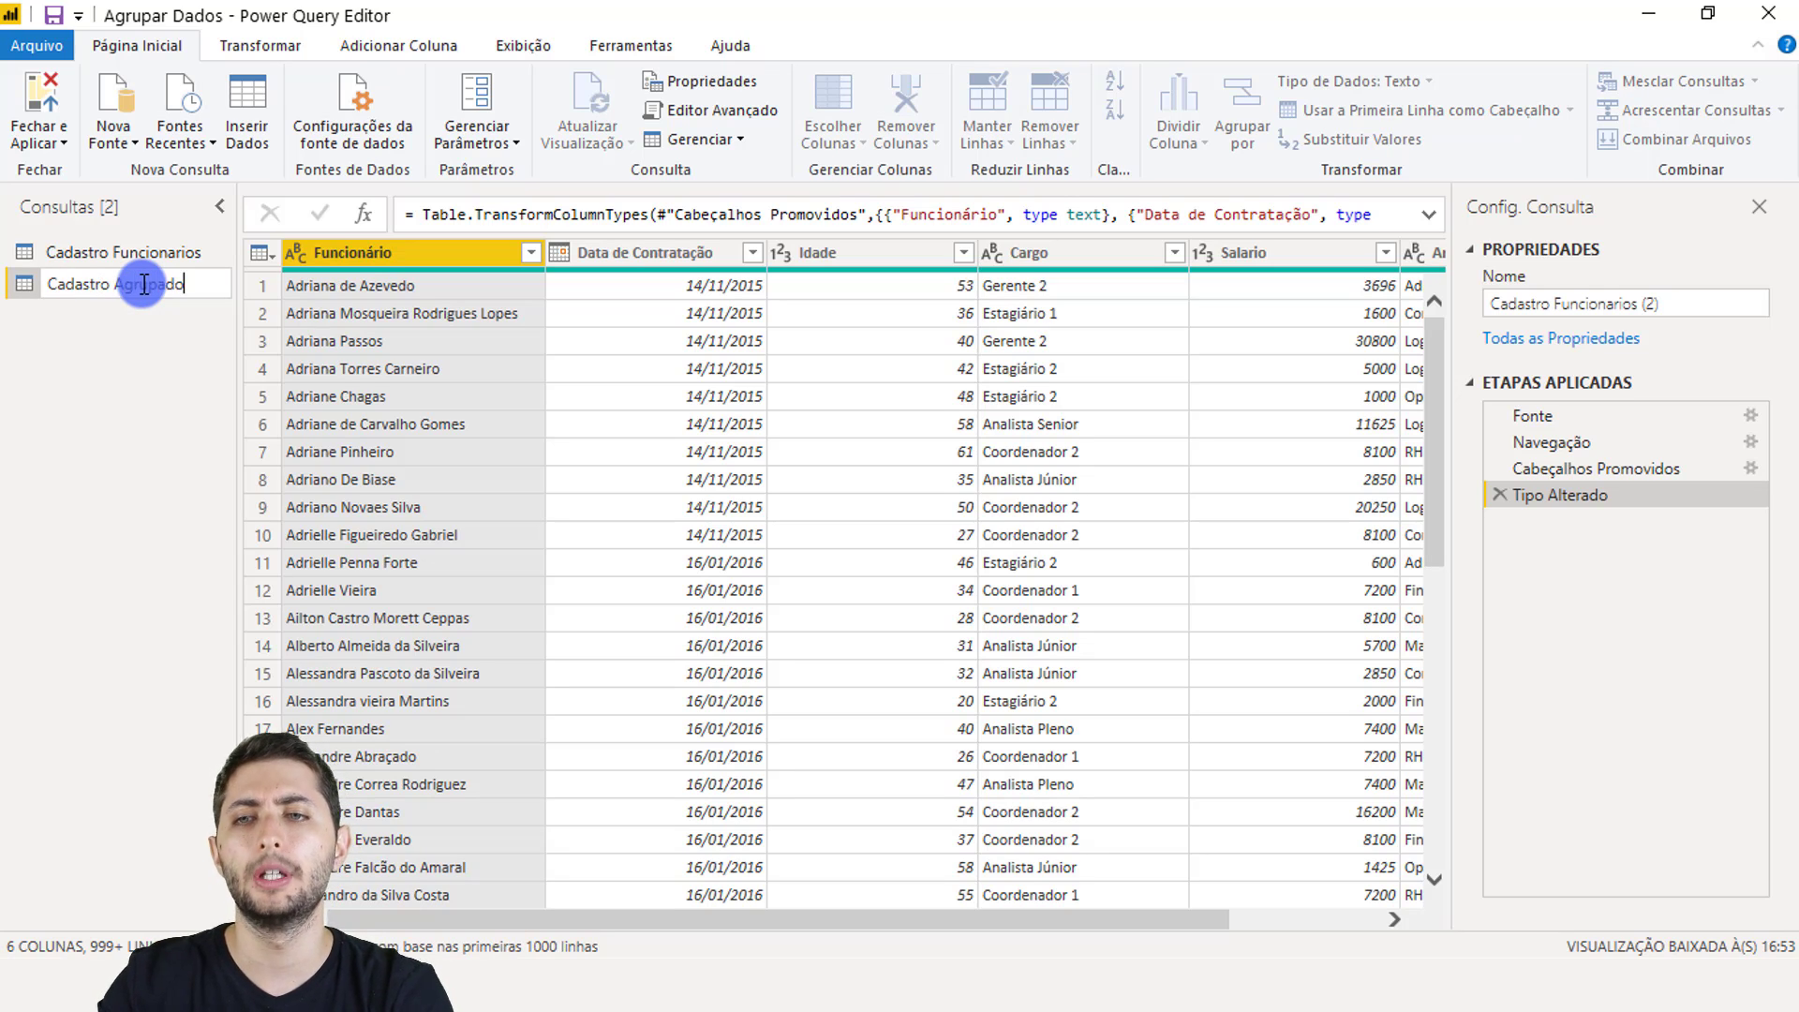
key("Return")
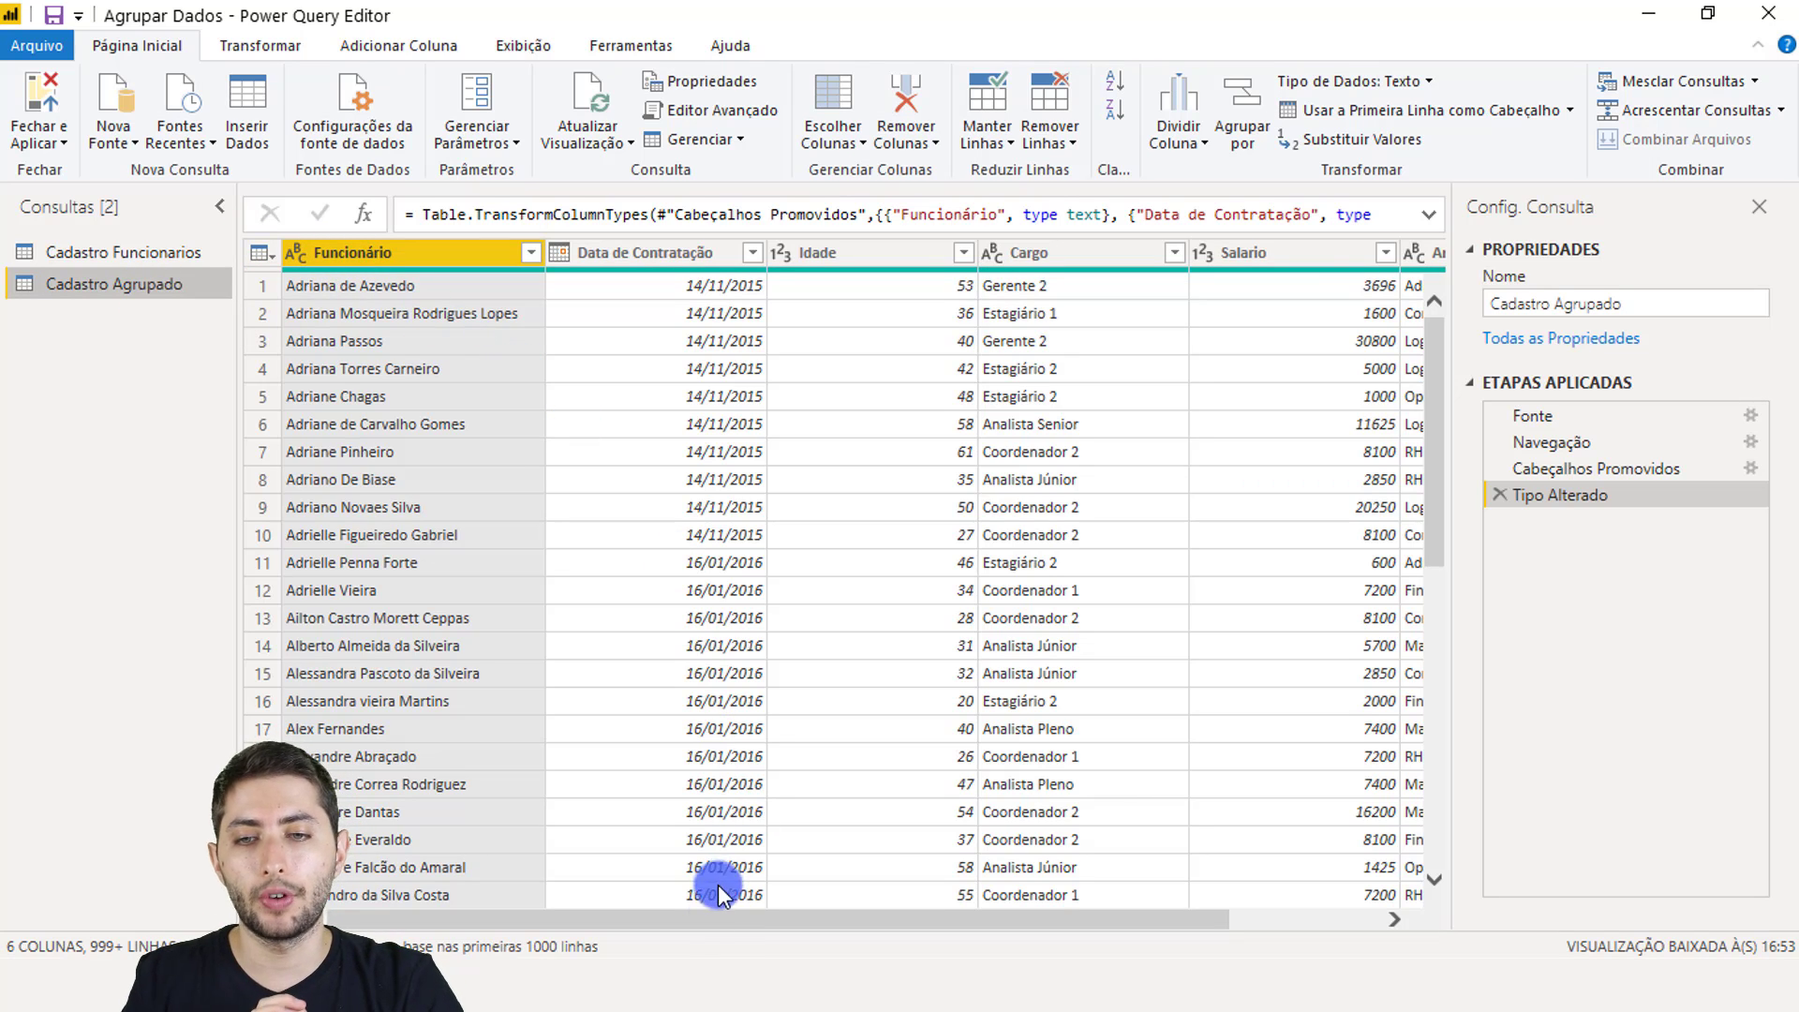
left_click_drag(704, 918, 867, 918)
left_click(1329, 253)
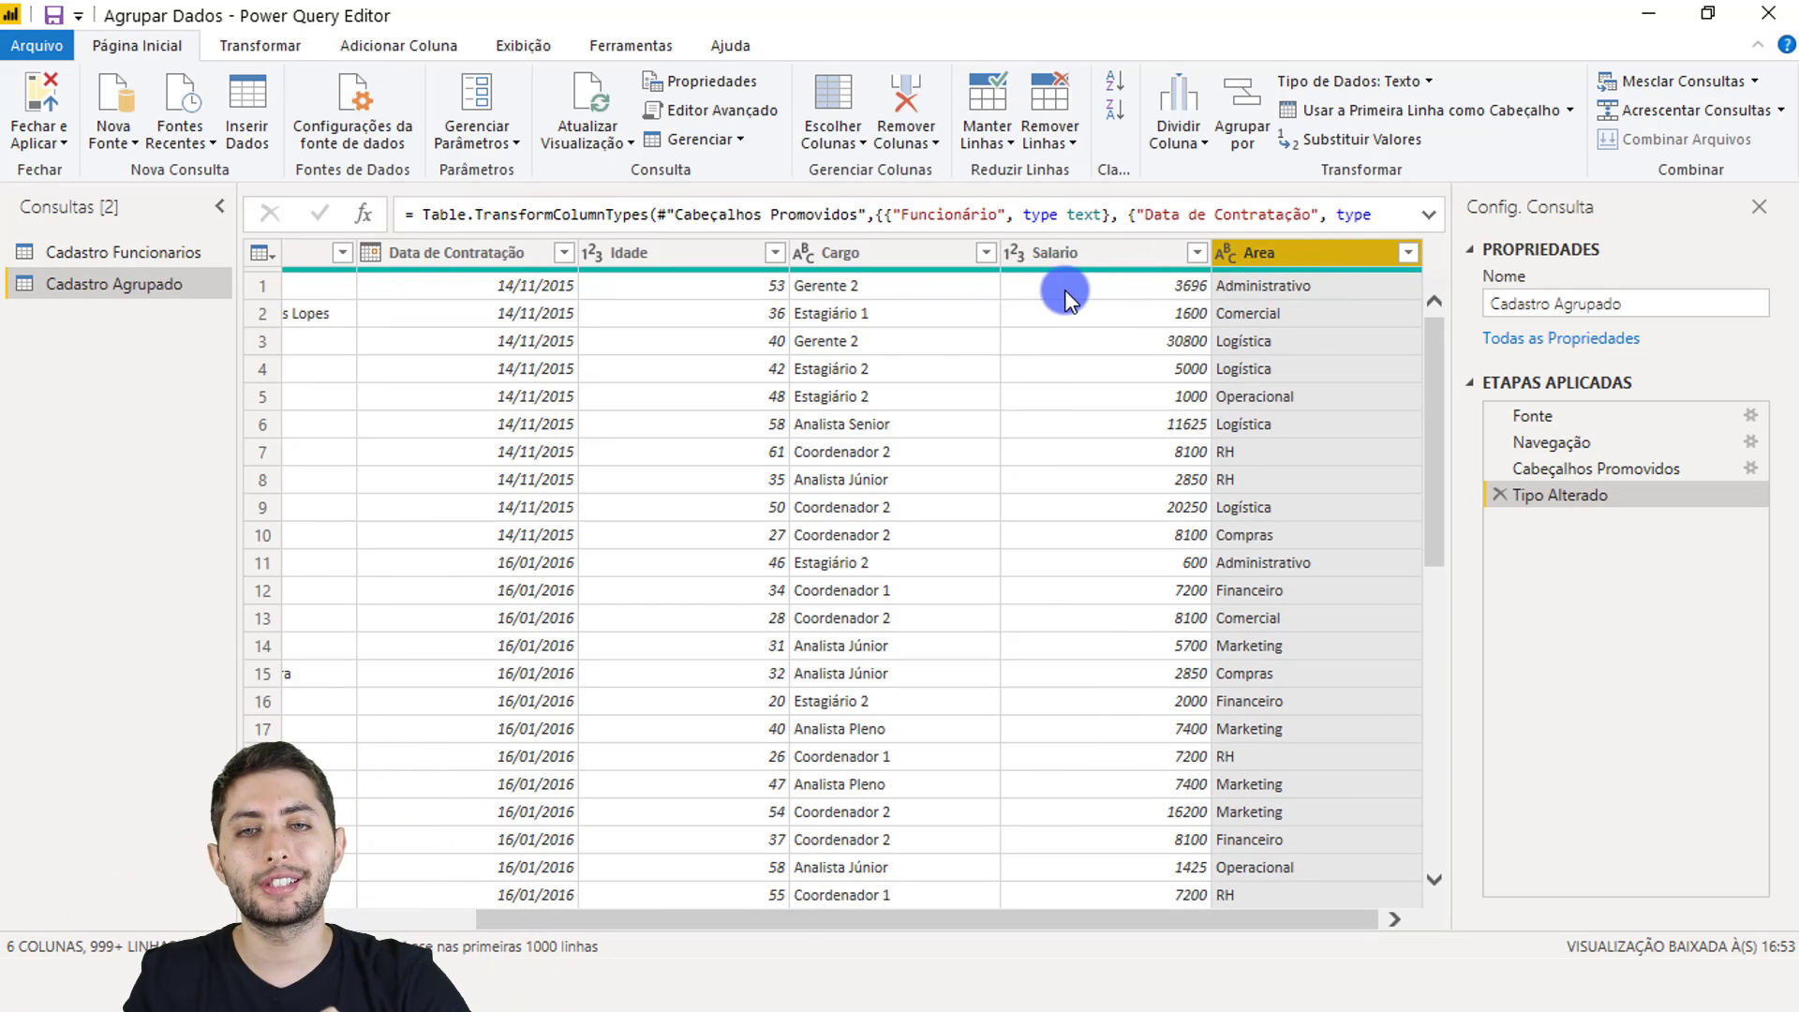
Step: Select the Salario column and open Agrupar por from the Transformar tab
left_click(1053, 263)
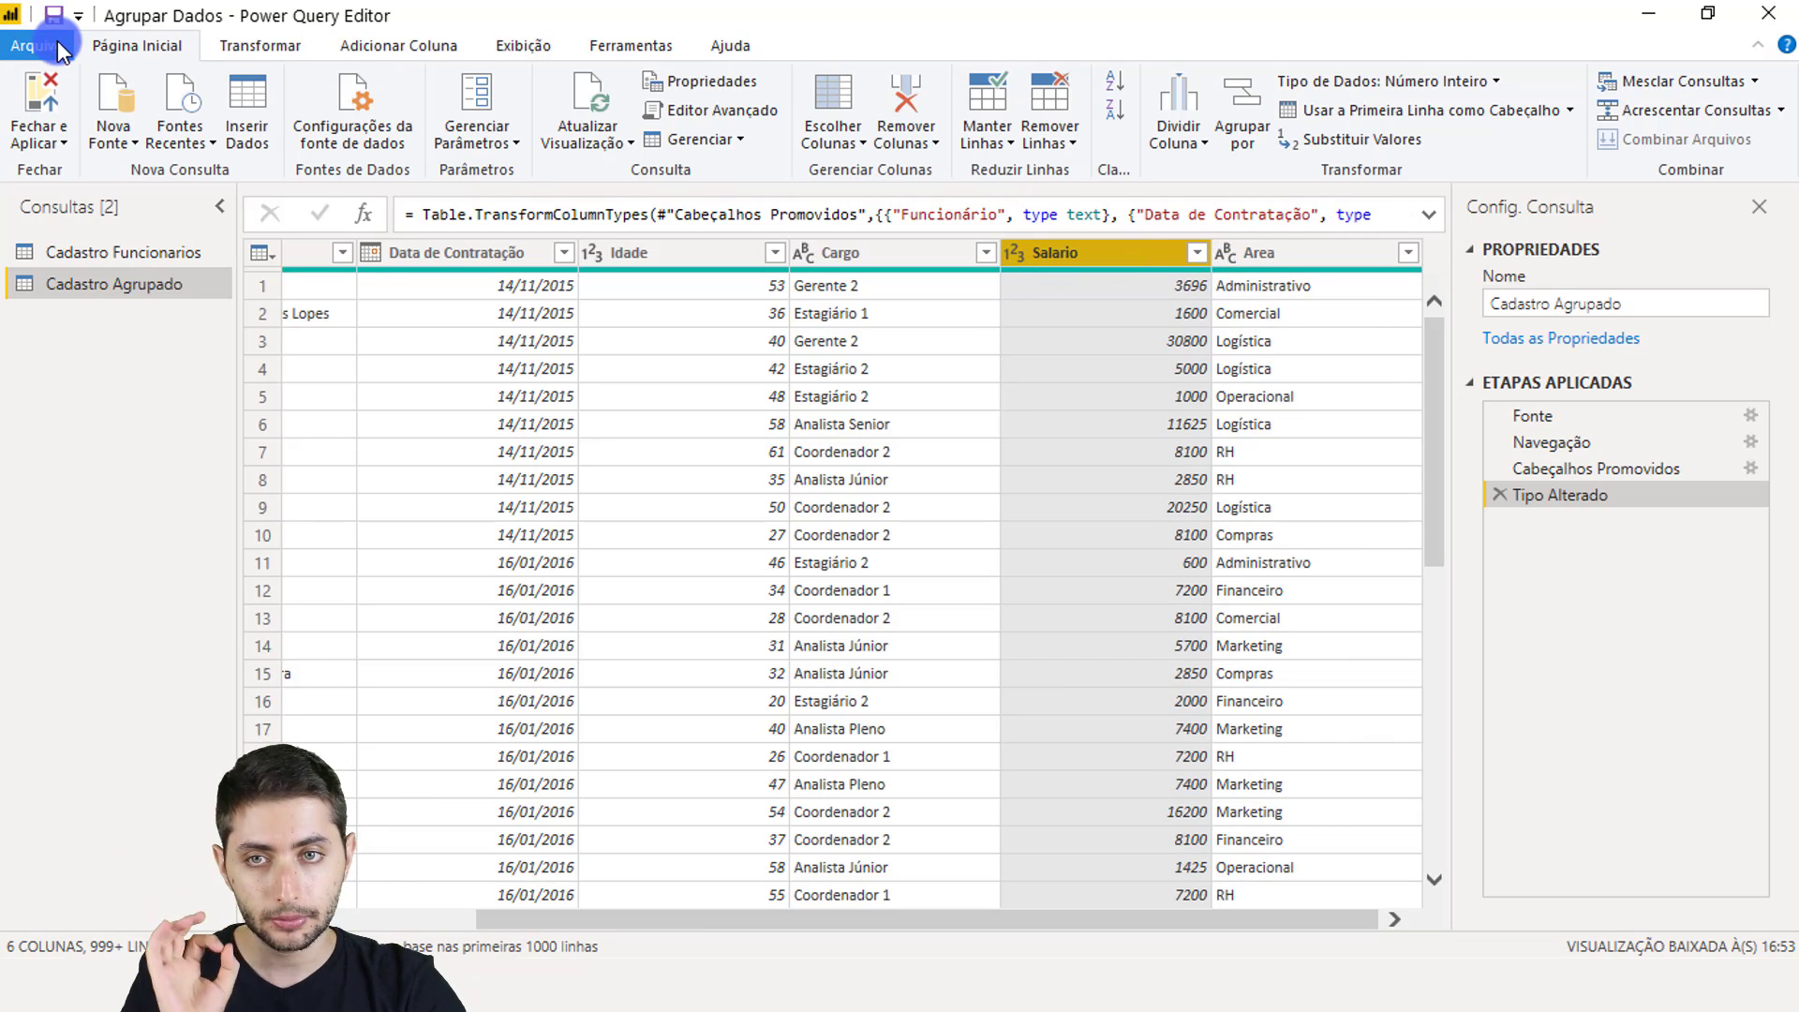
left_click(245, 51)
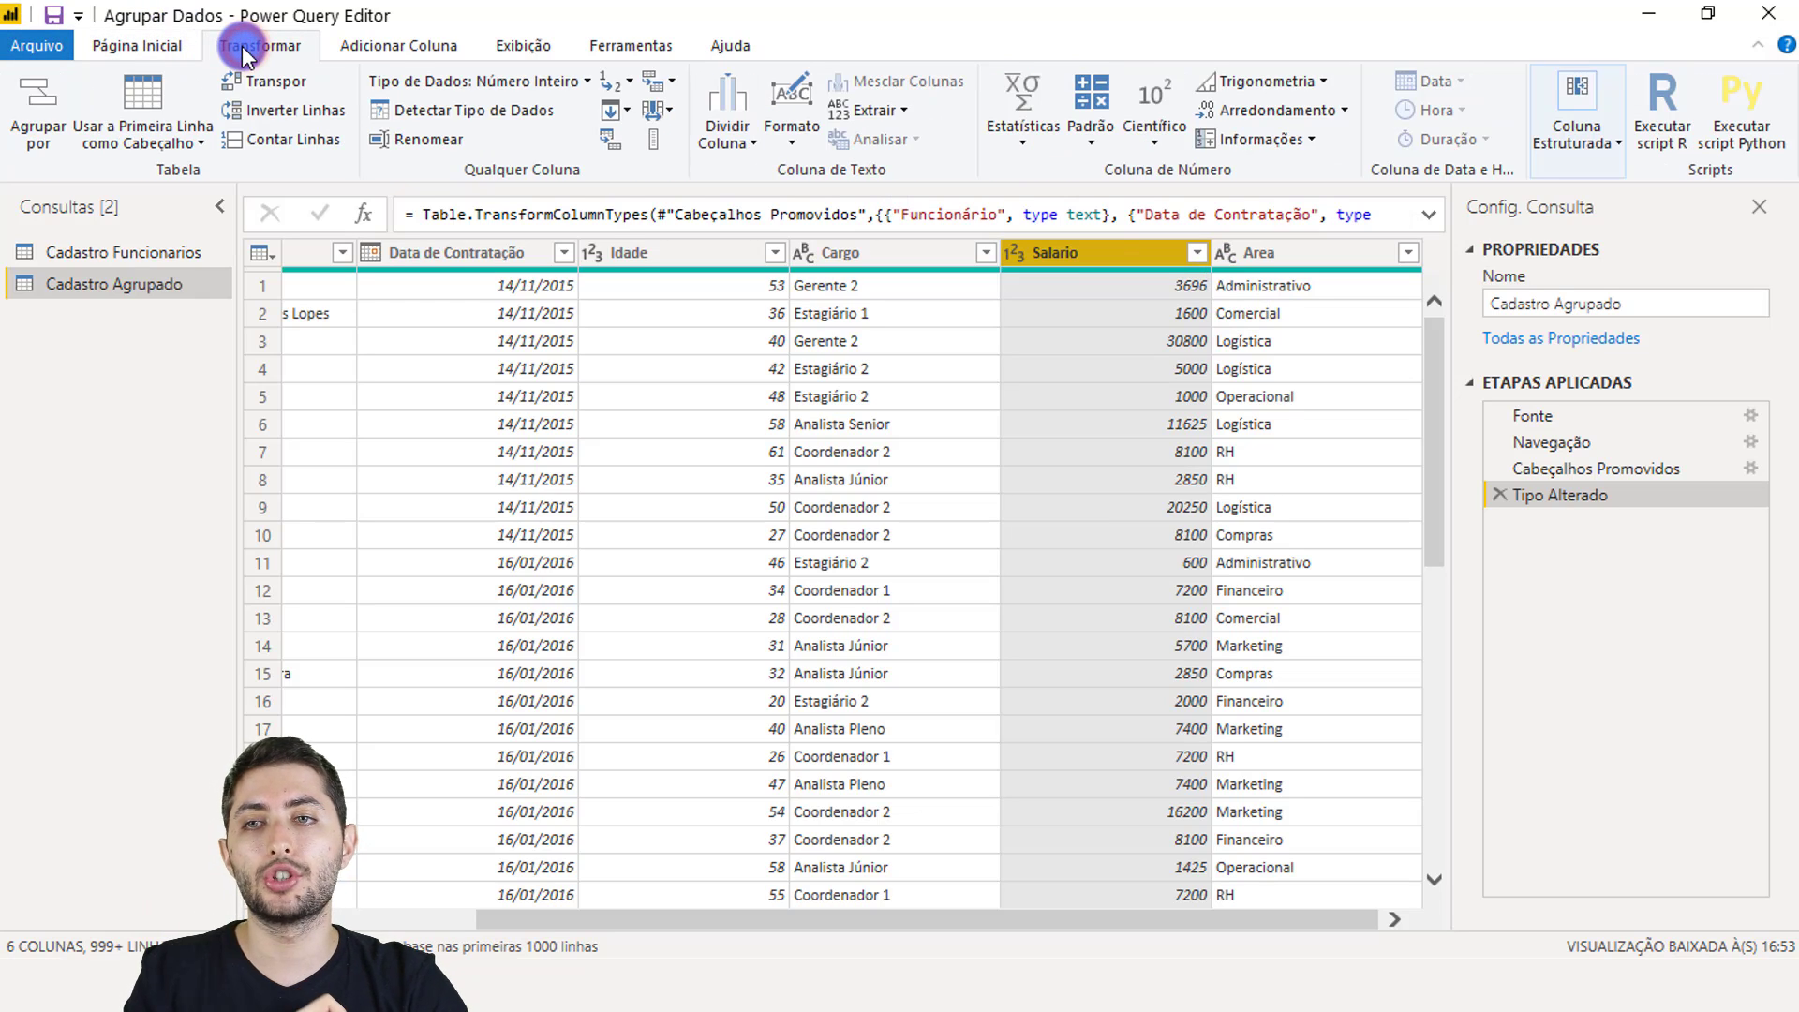
left_click(37, 101)
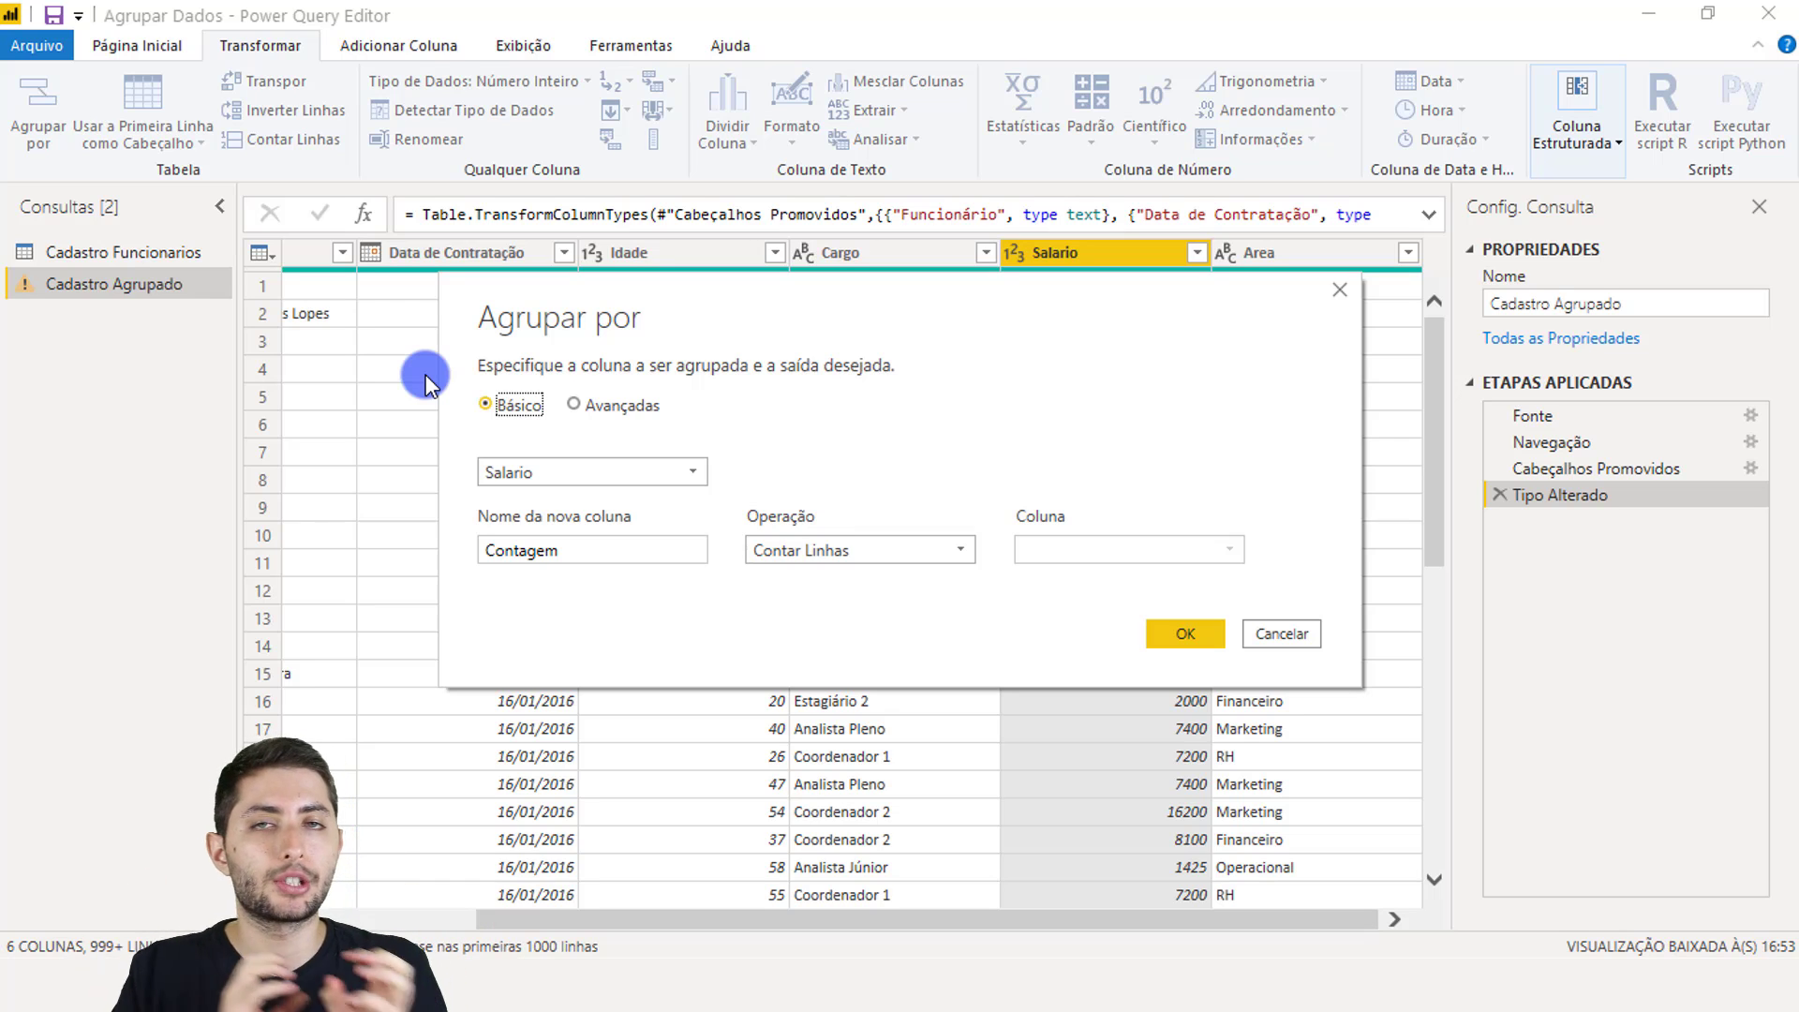
Step: Keep Básico grouping and change the group-by column from Salario to Area
left_click(495, 408)
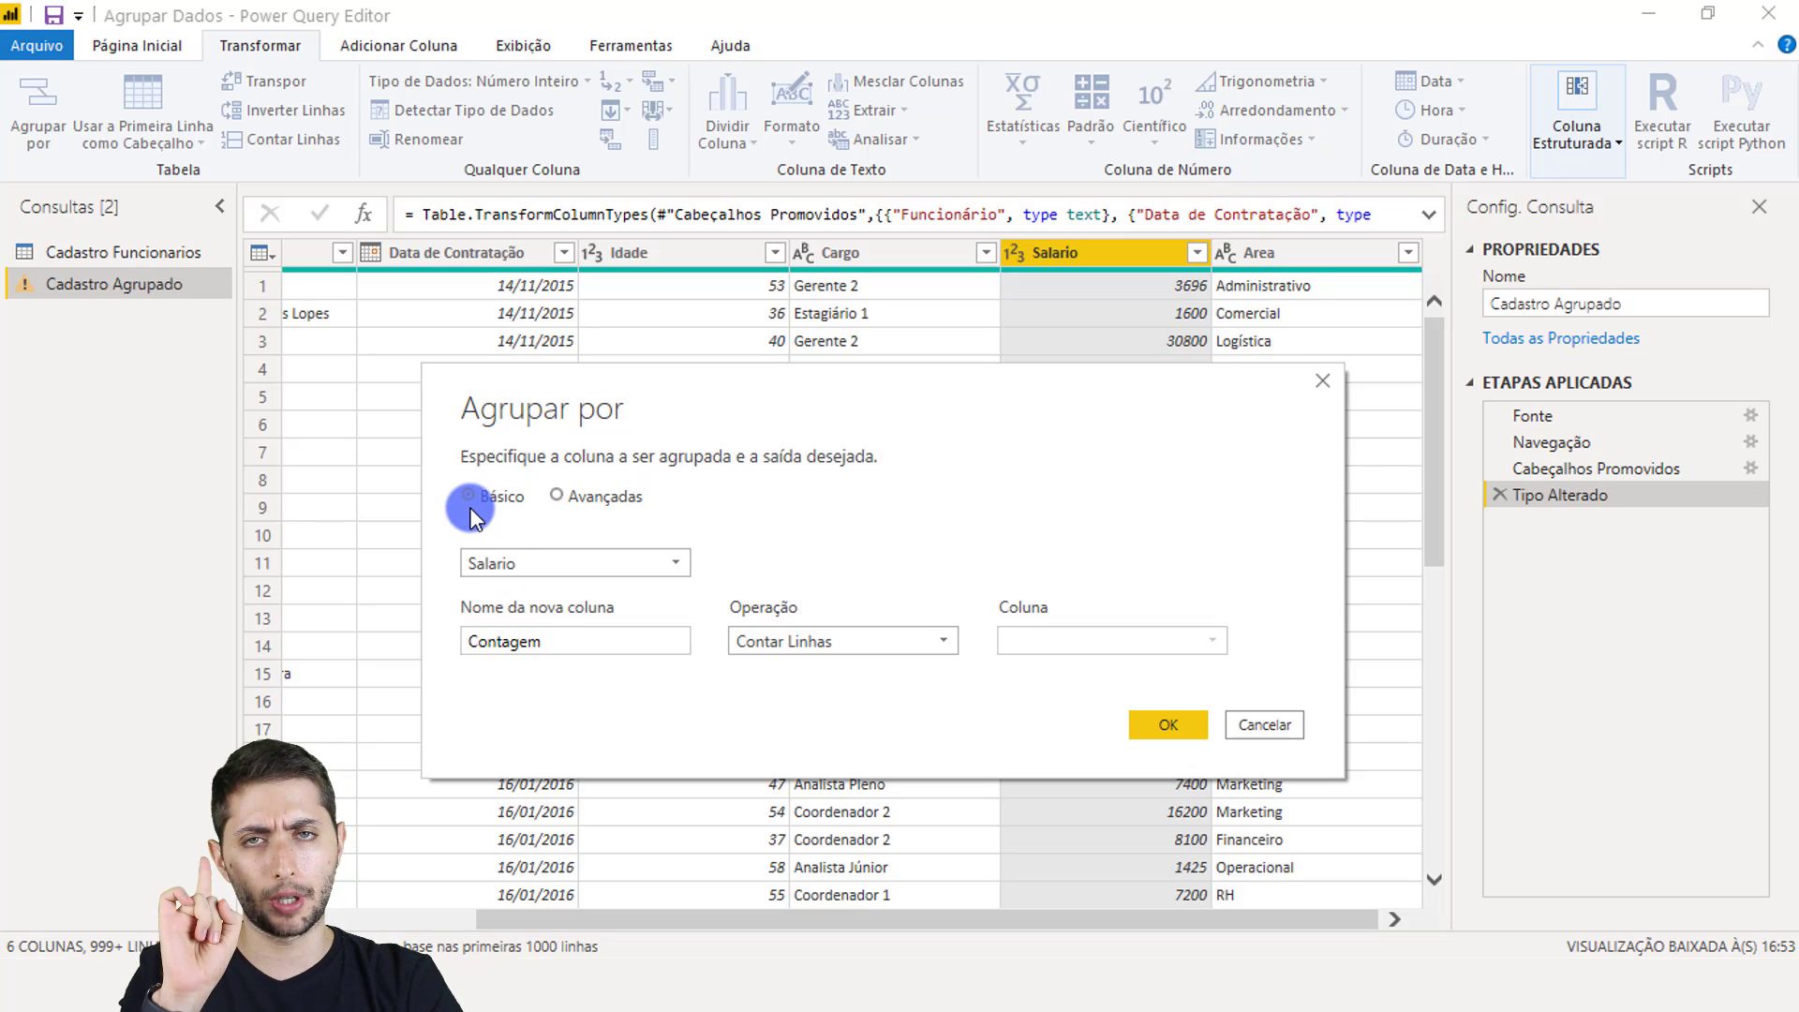
left_click(525, 562)
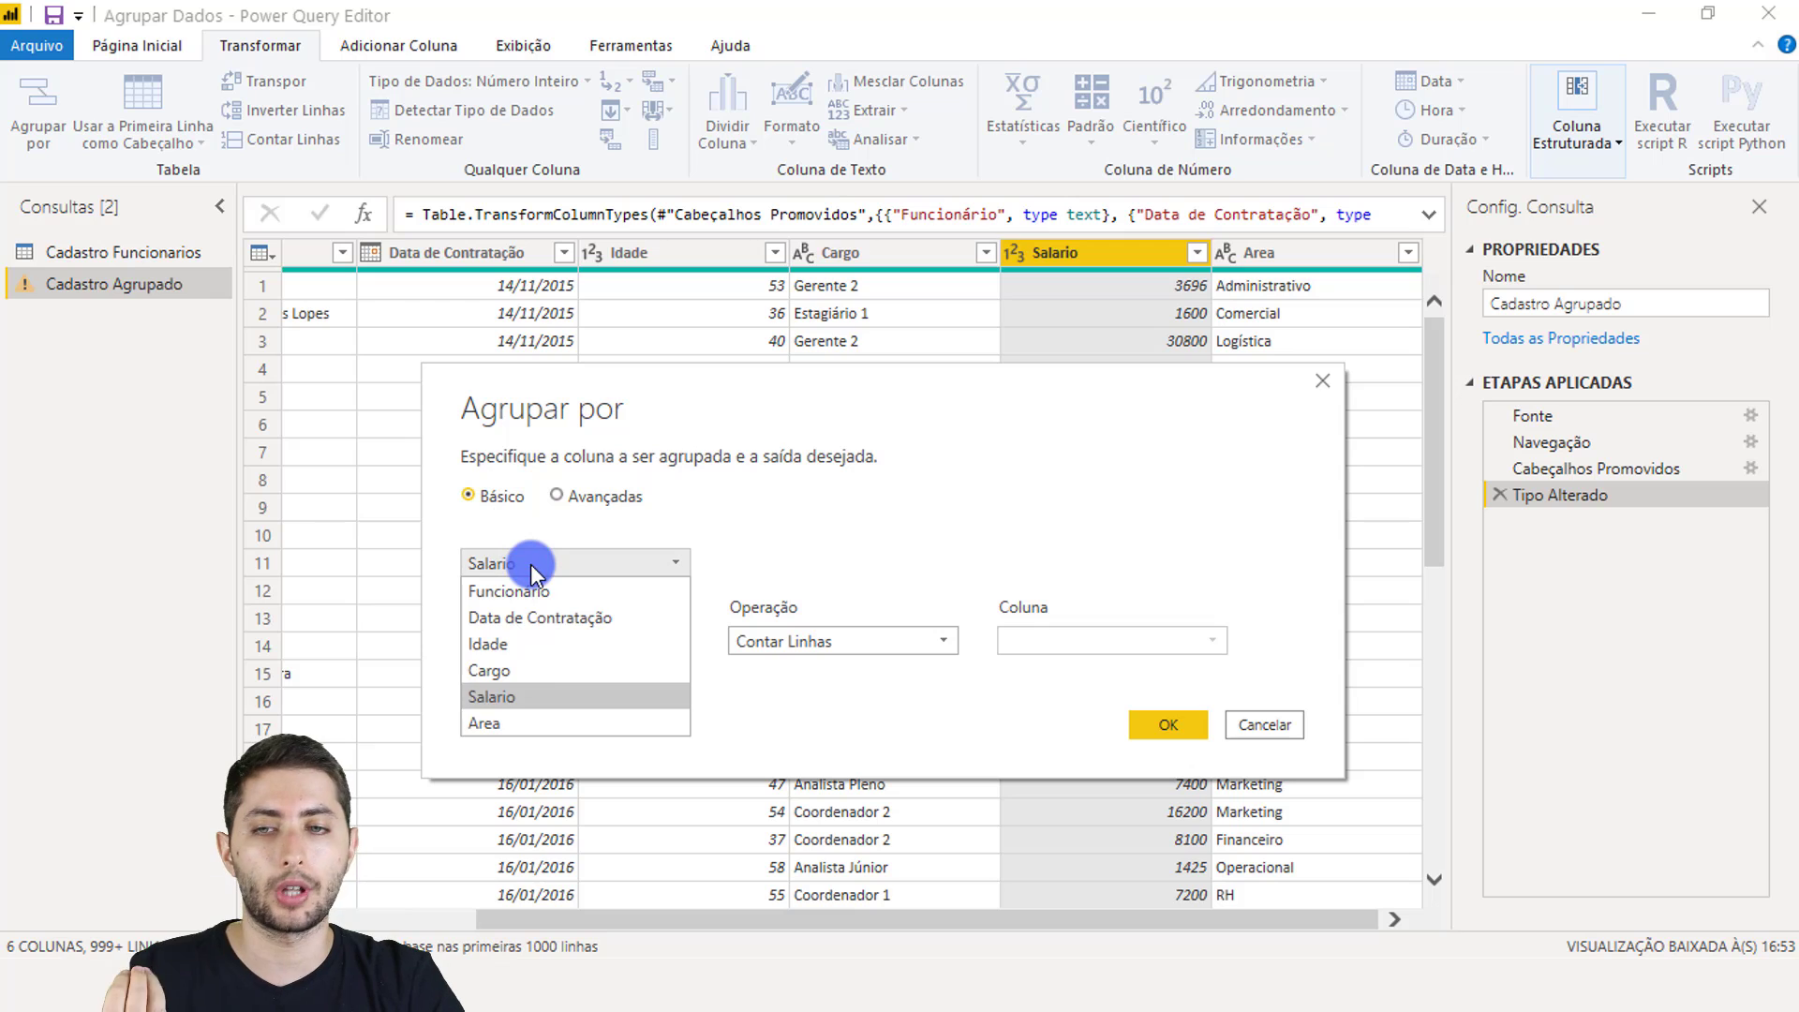
left_click(518, 723)
left_click(550, 639)
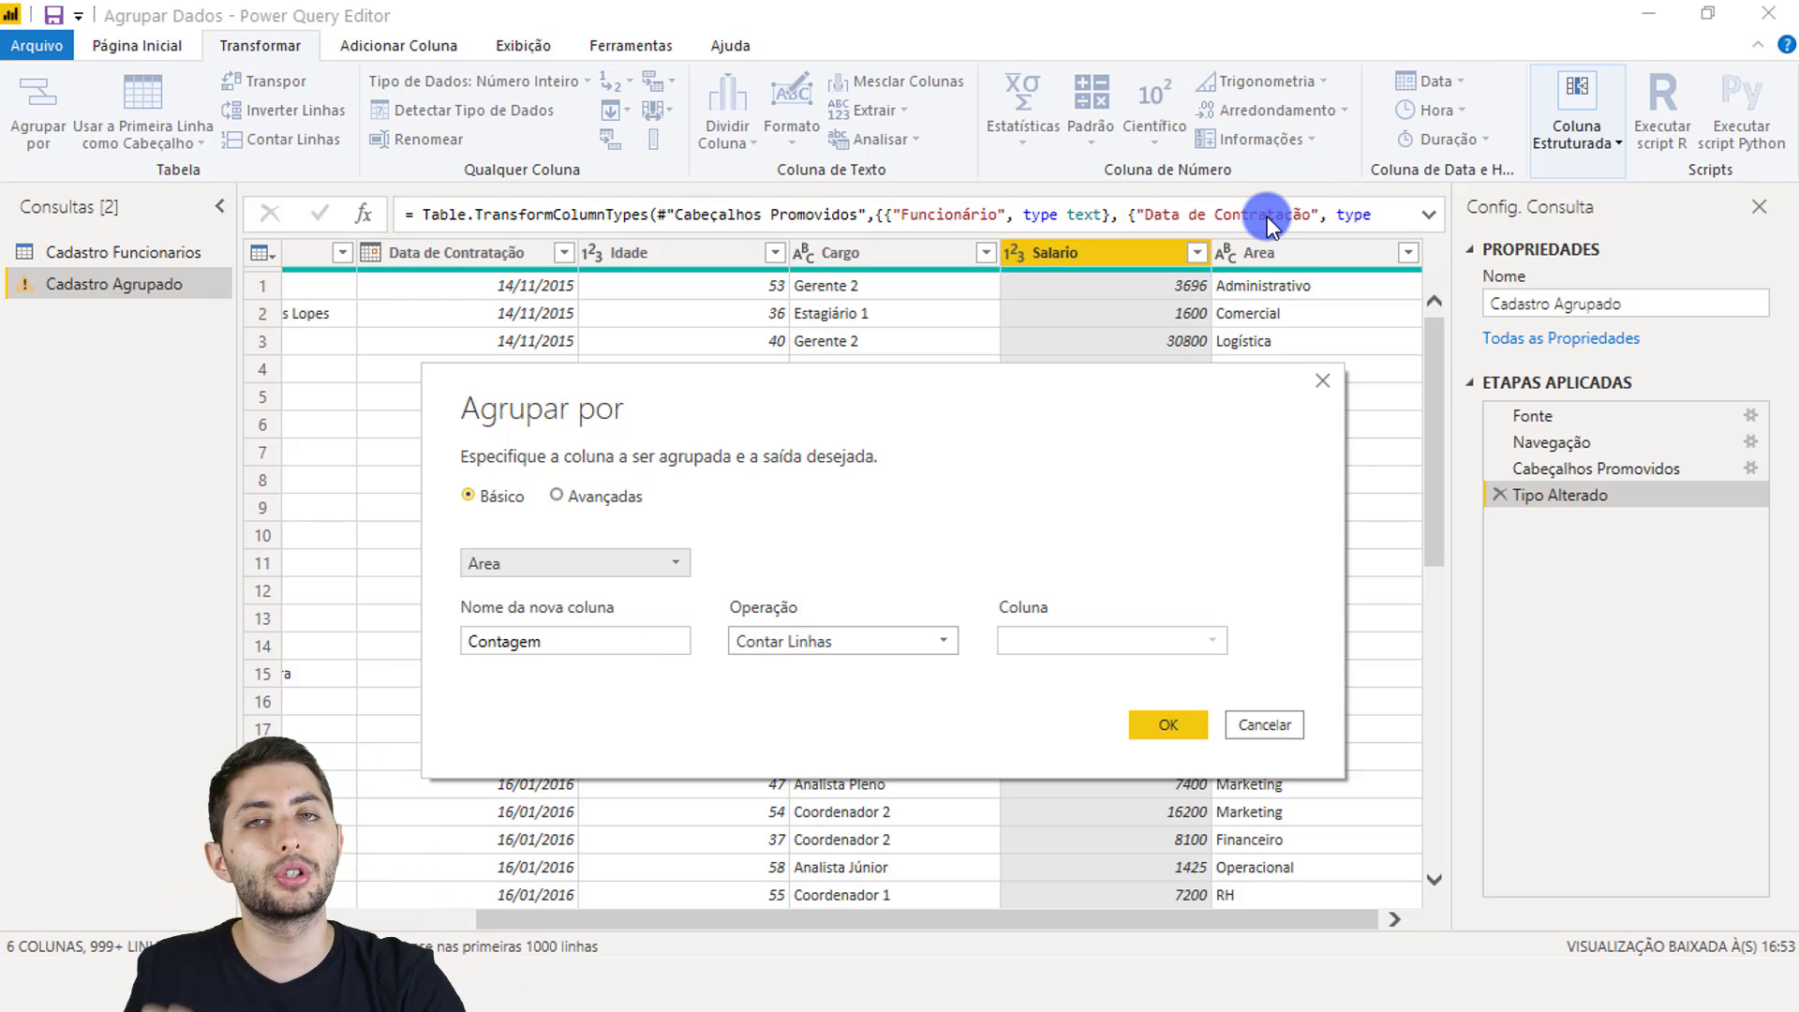
Step: Name the new column 'Media Salarial' using Média of Salario, and confirm the grouping
left_click_drag(568, 641, 434, 604)
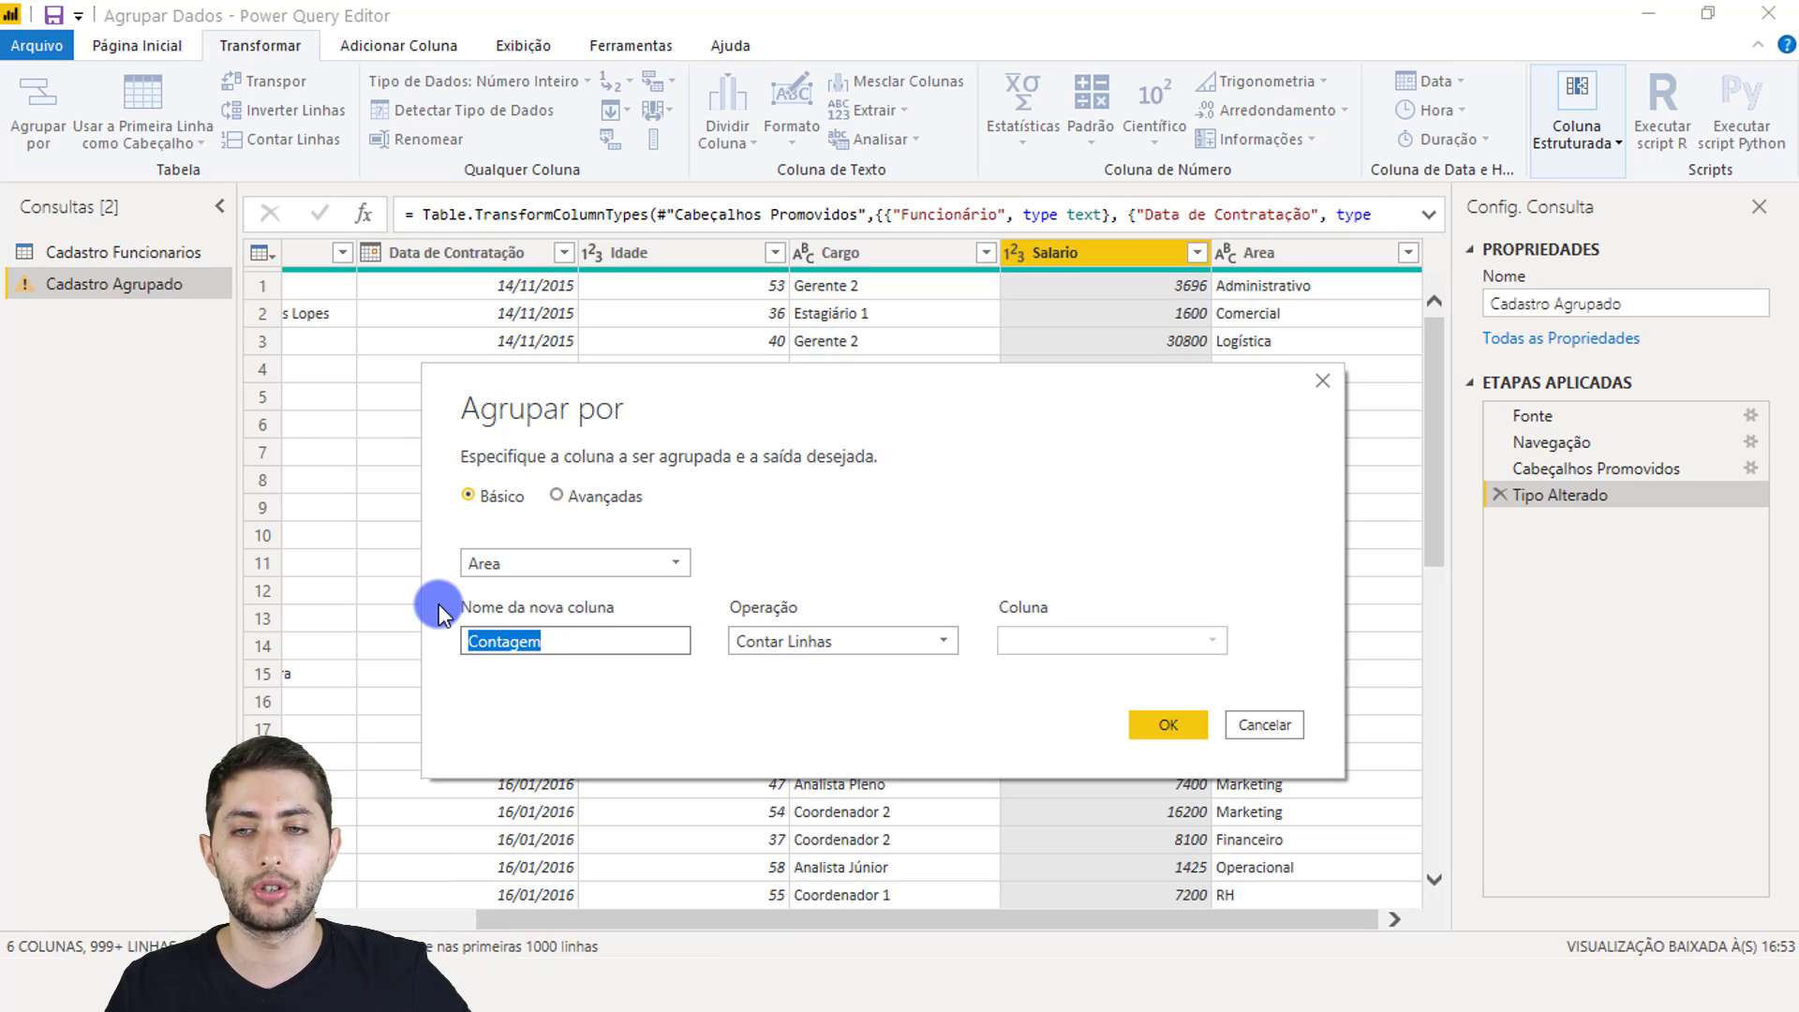
type("Media Saar")
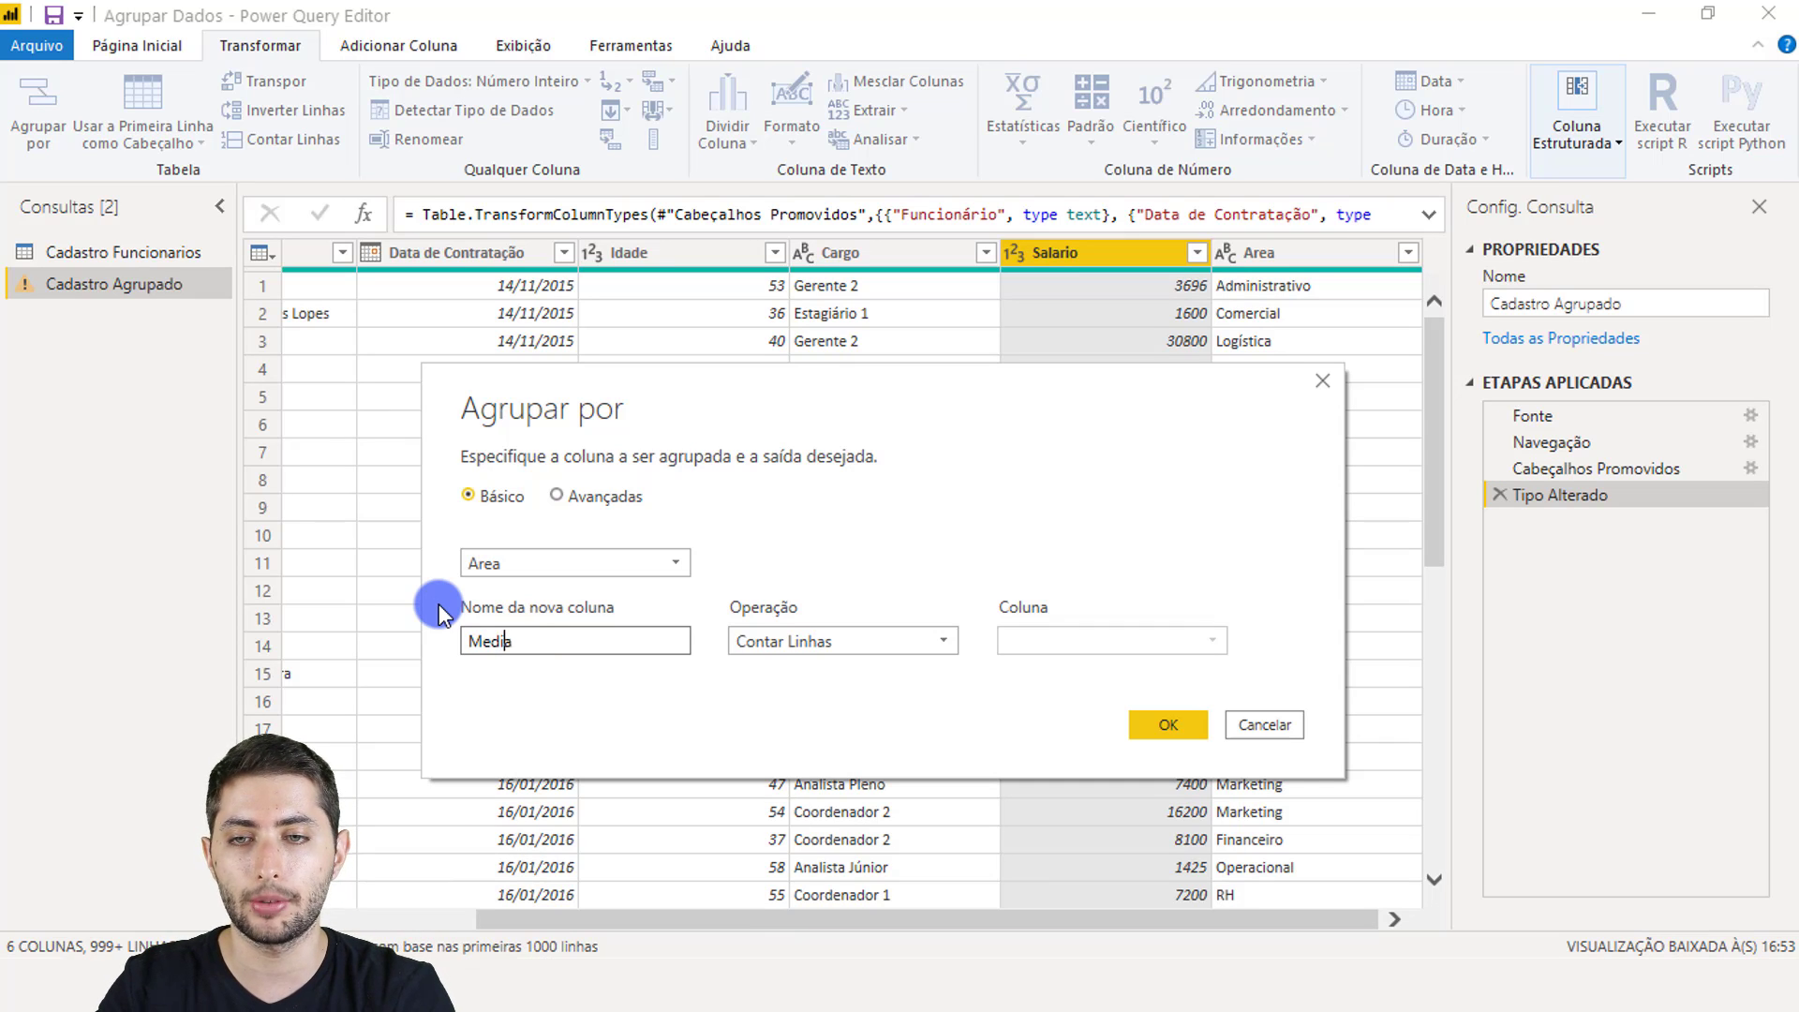
key("BackSpace")
key("BackSpace")
type("larial")
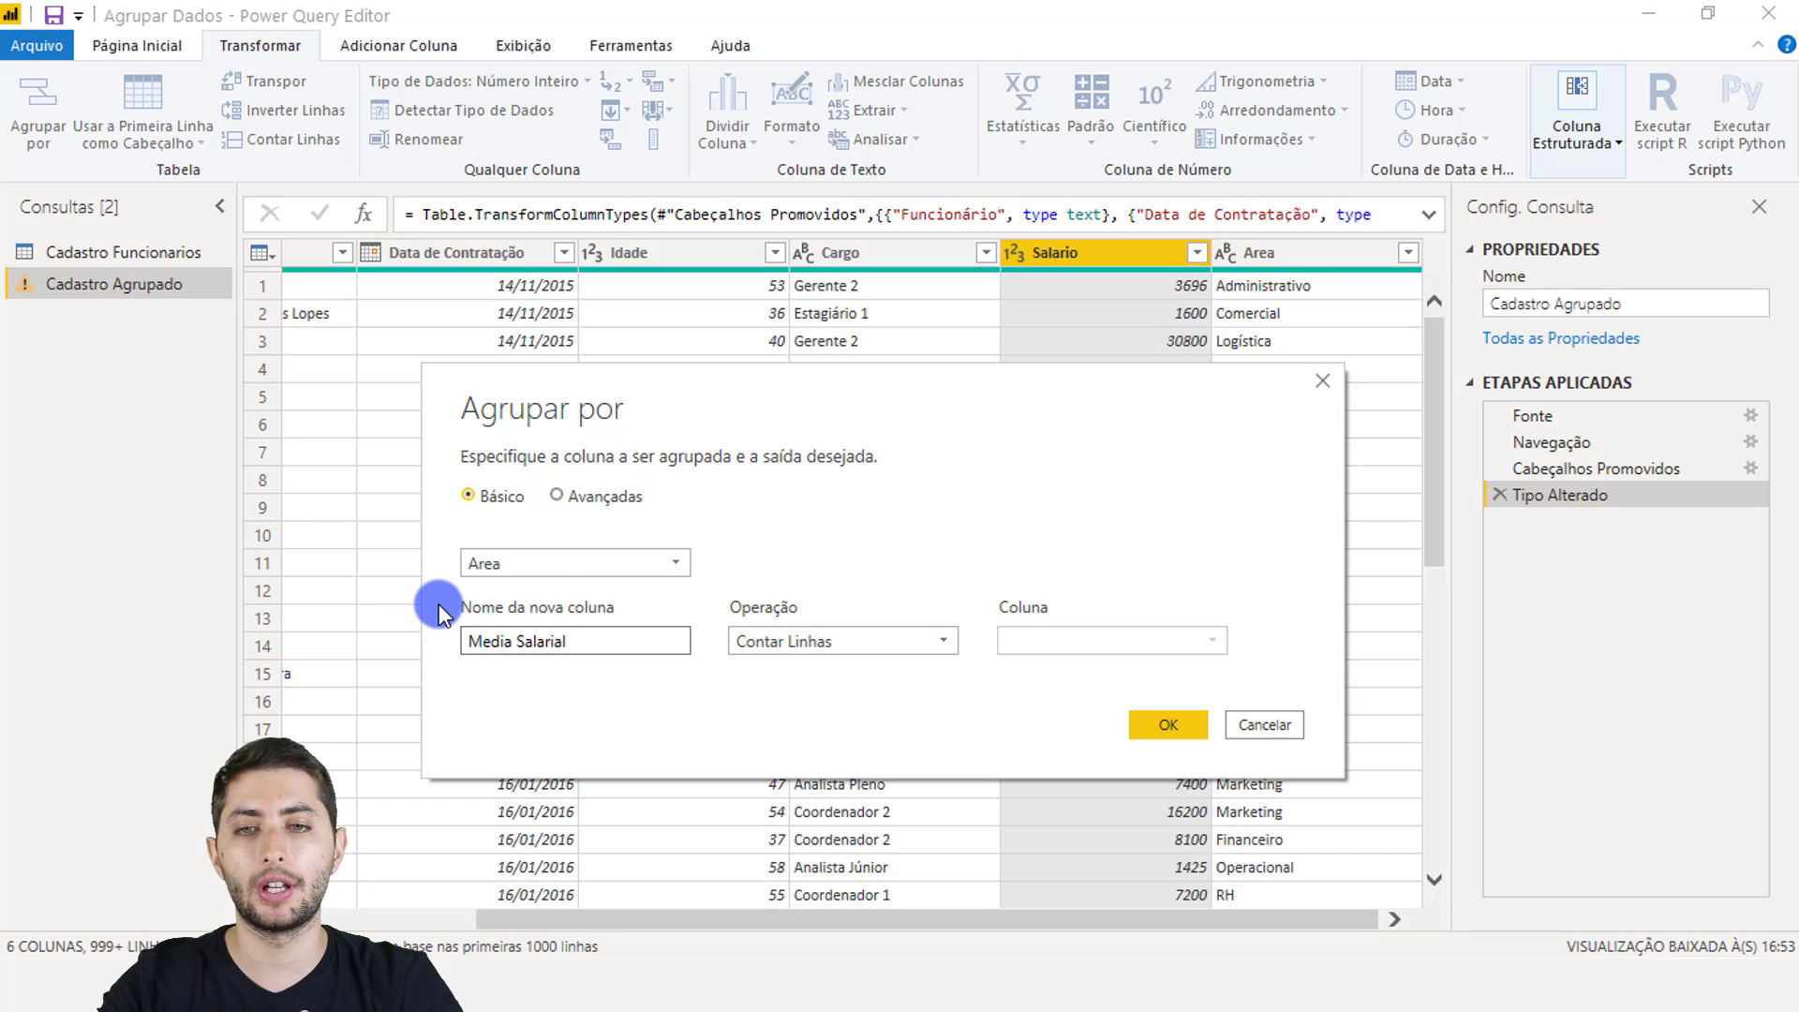
left_click(844, 637)
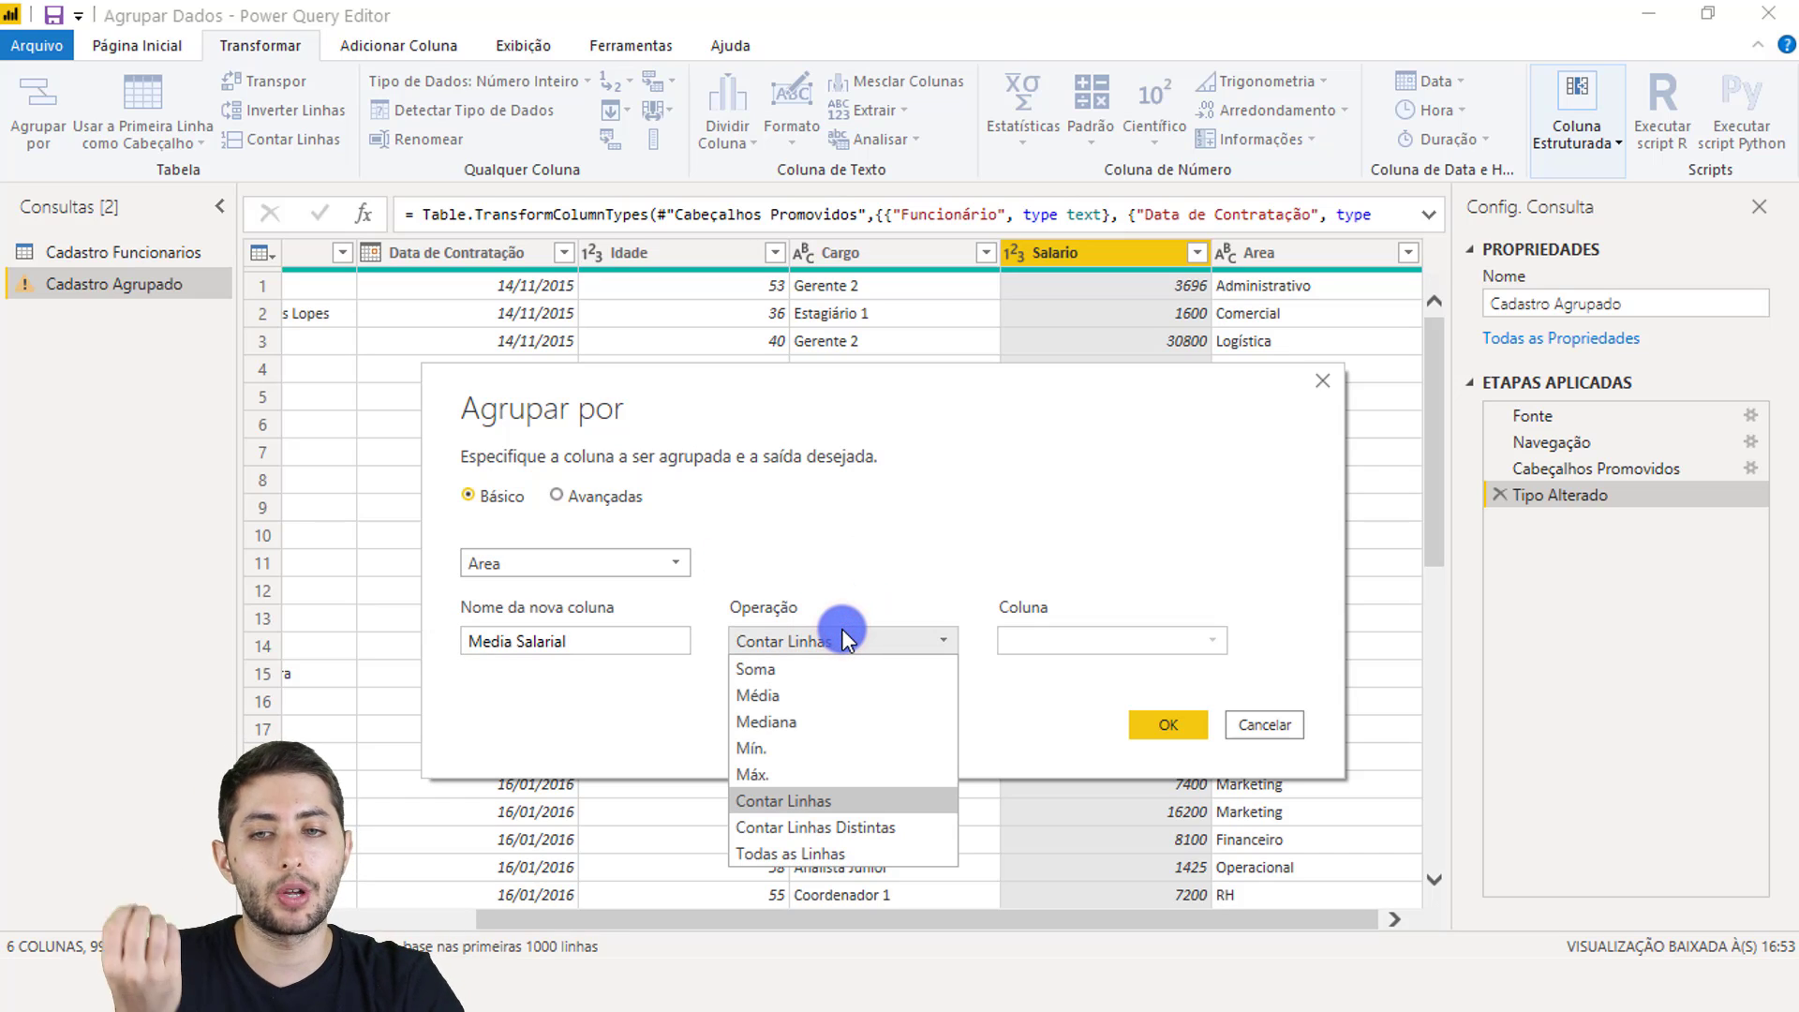
left_click(785, 691)
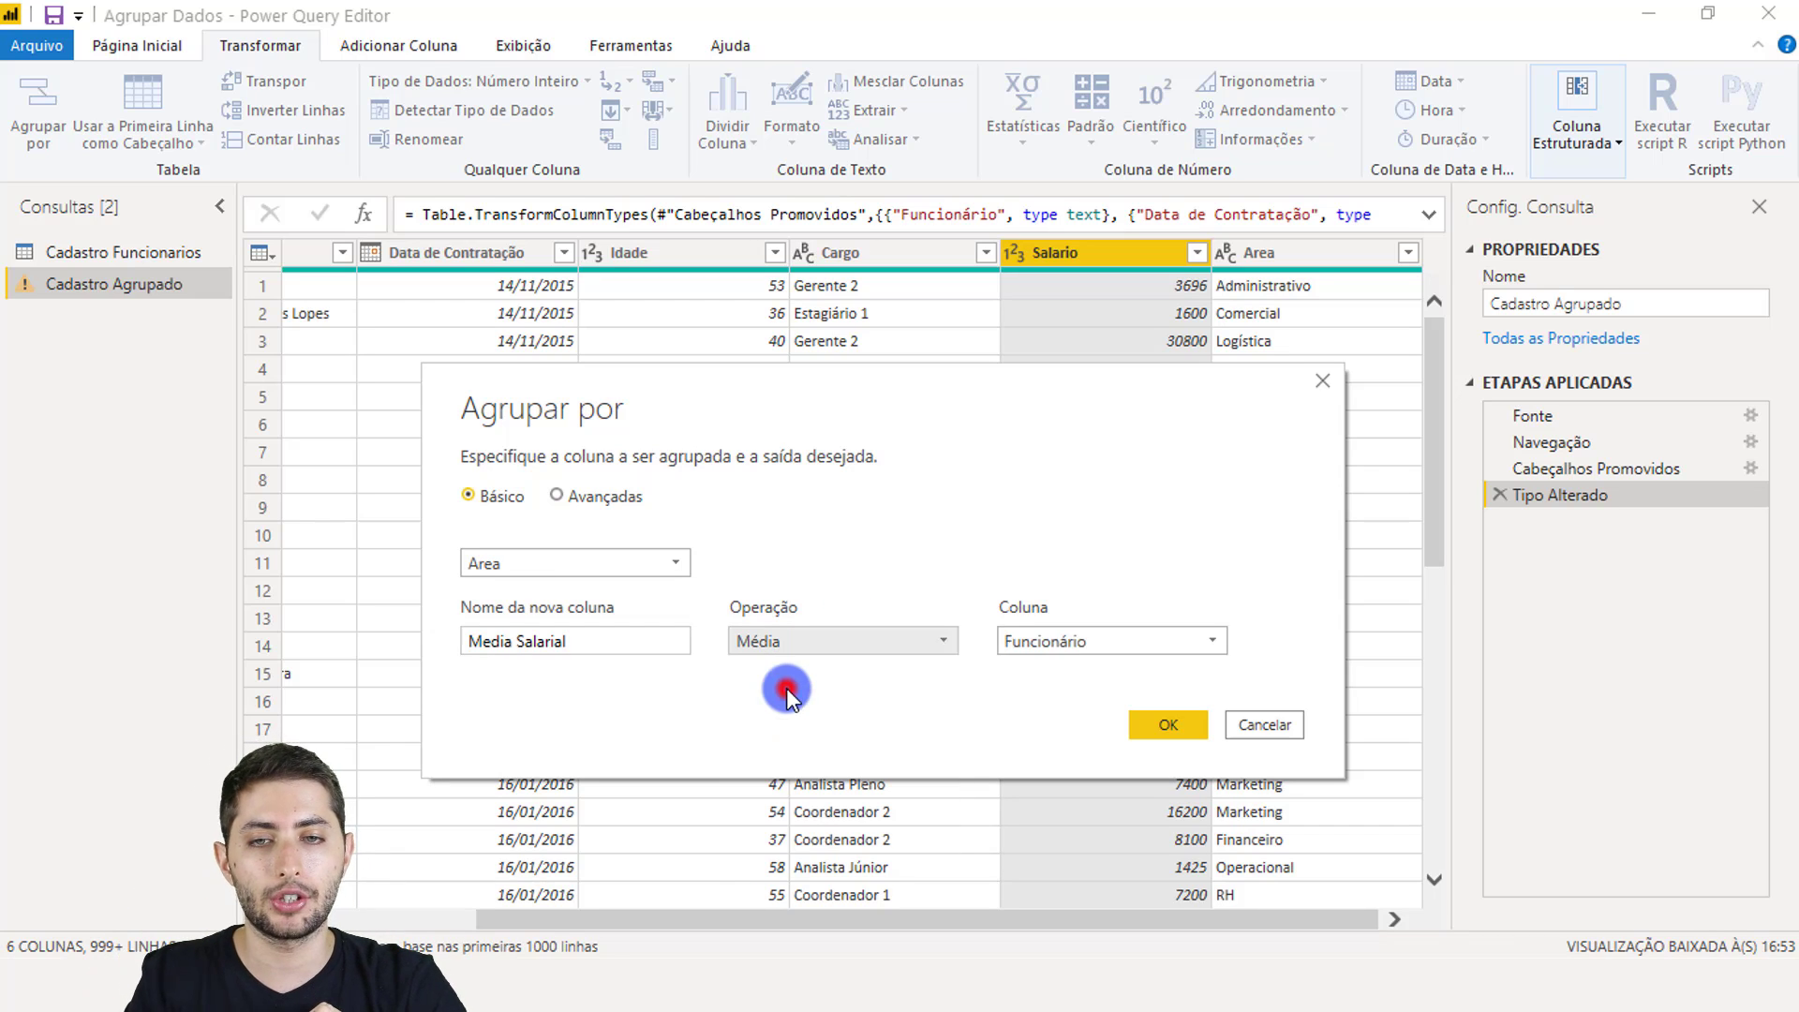
left_click(1042, 644)
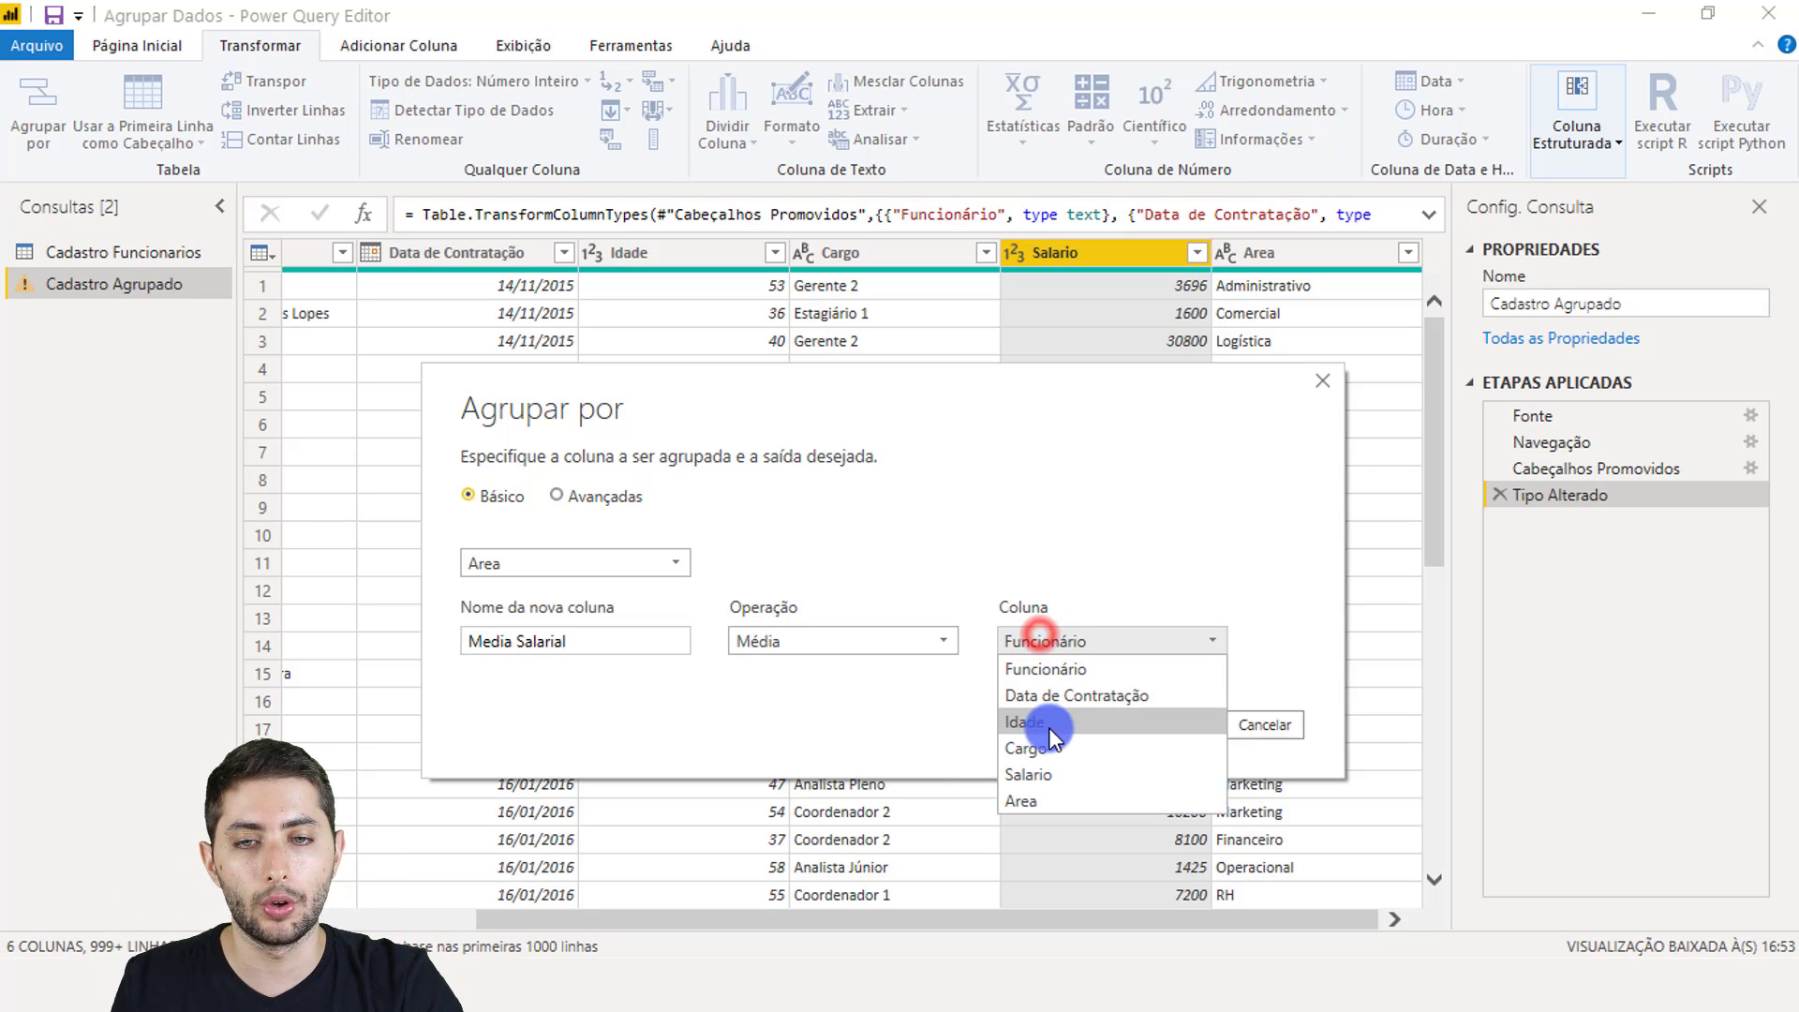
left_click(1049, 764)
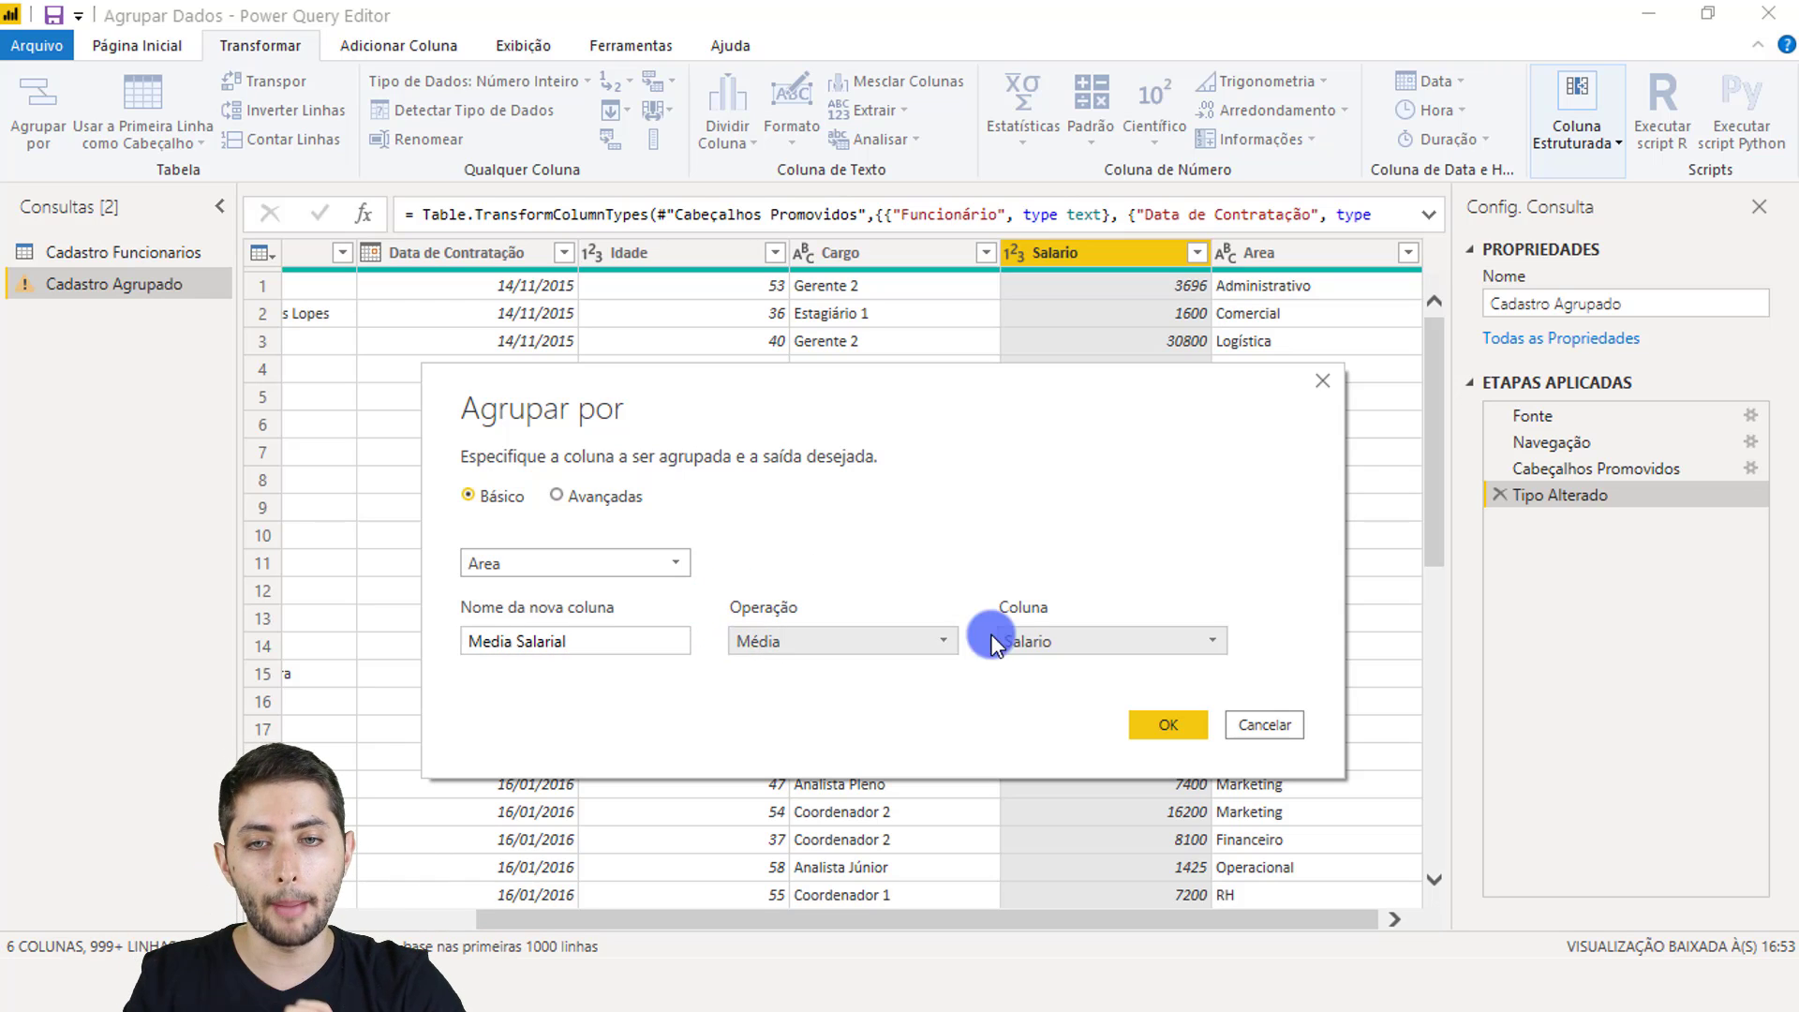
left_click(1151, 719)
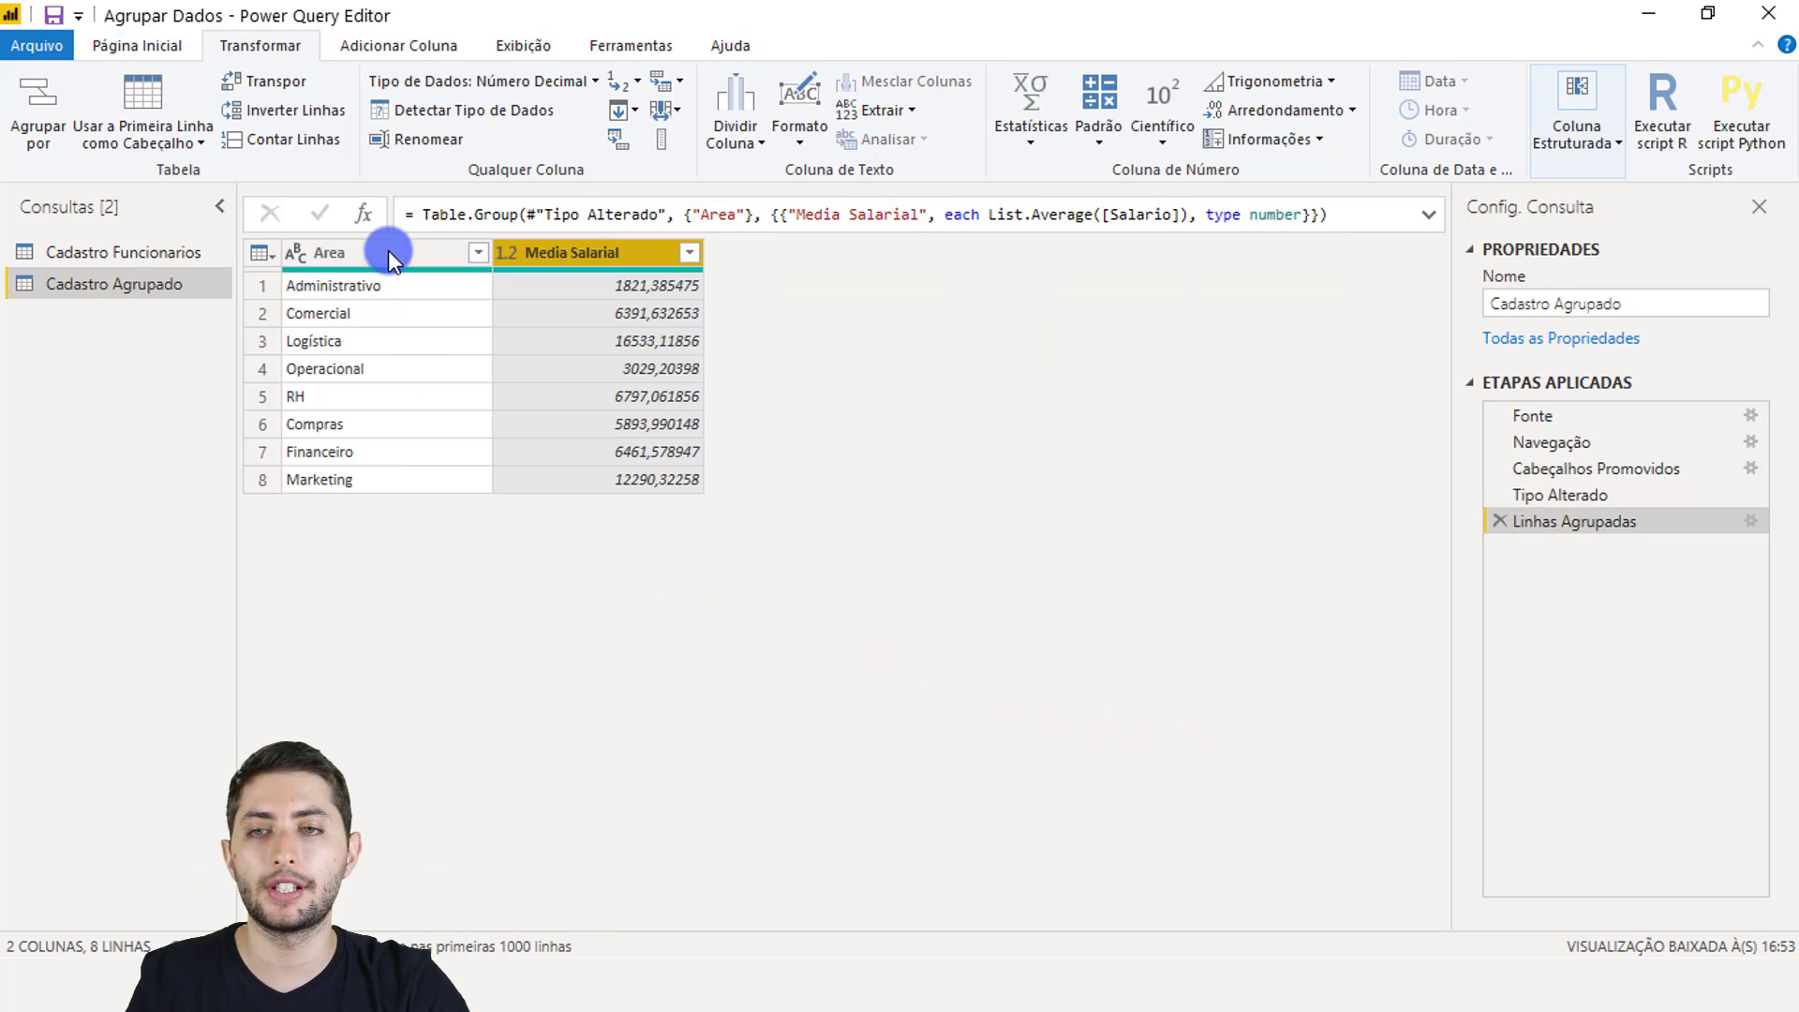
left_click(388, 259)
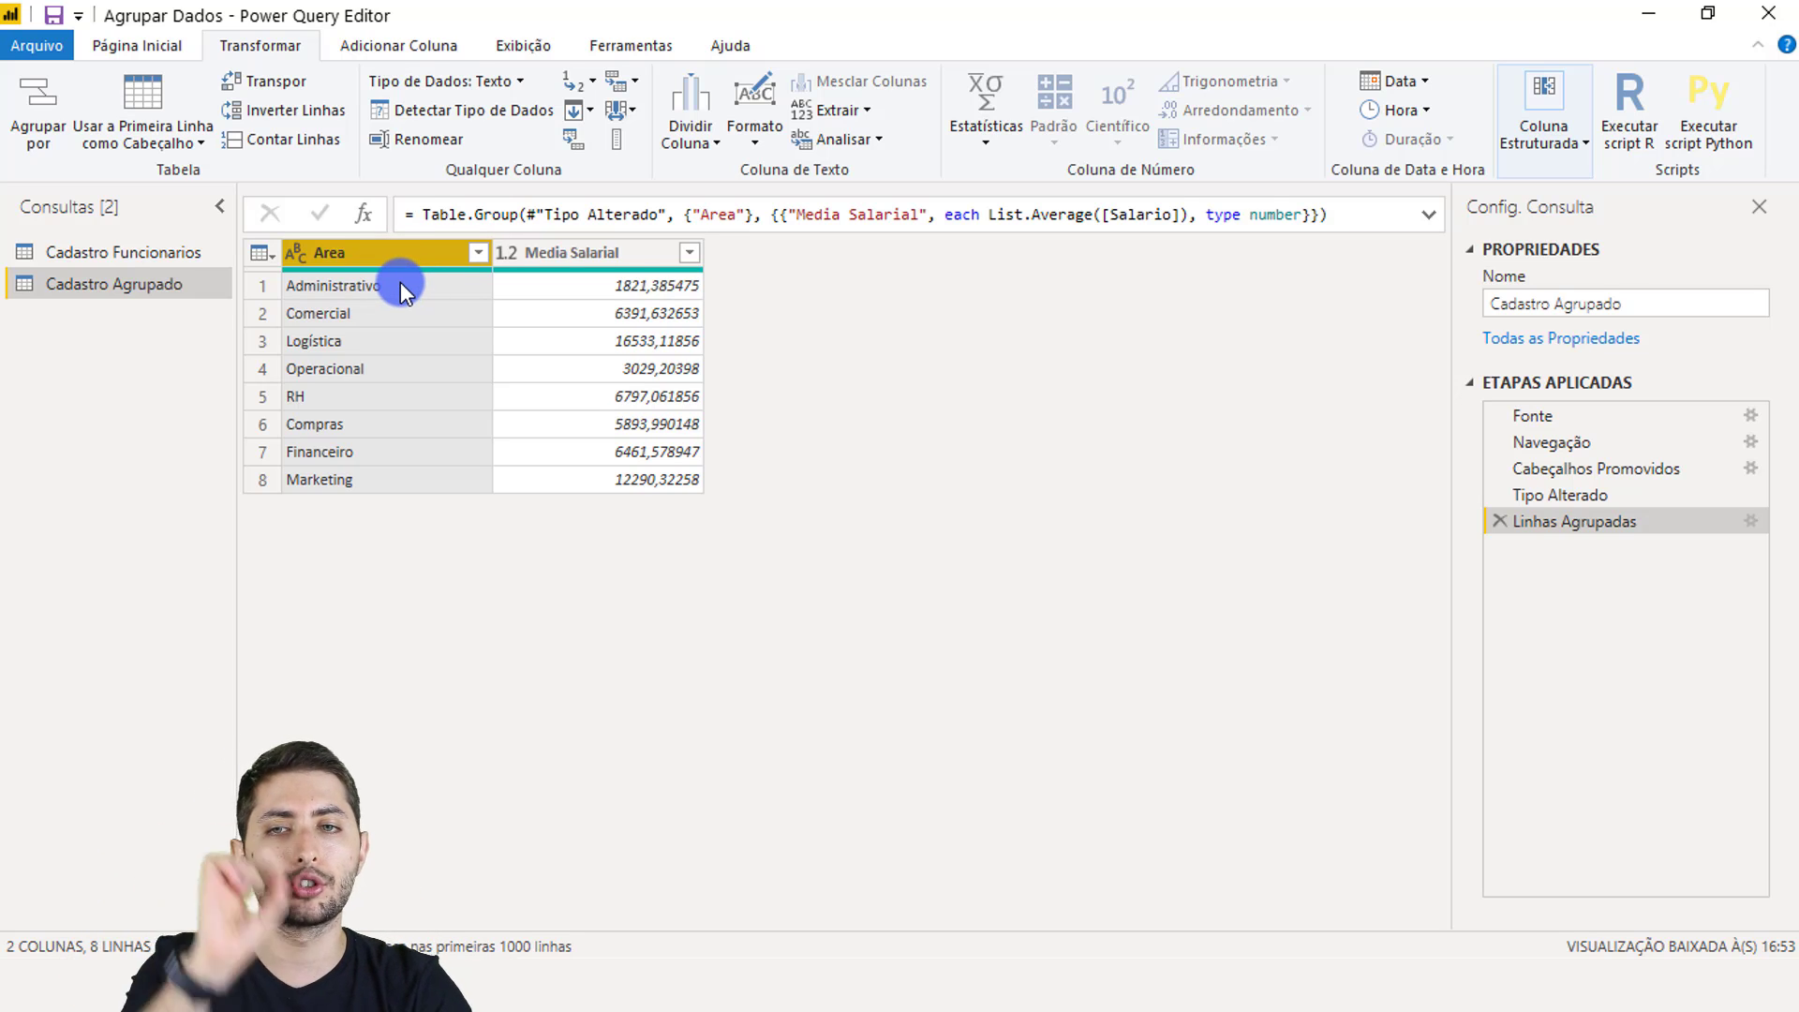
left_click(656, 283)
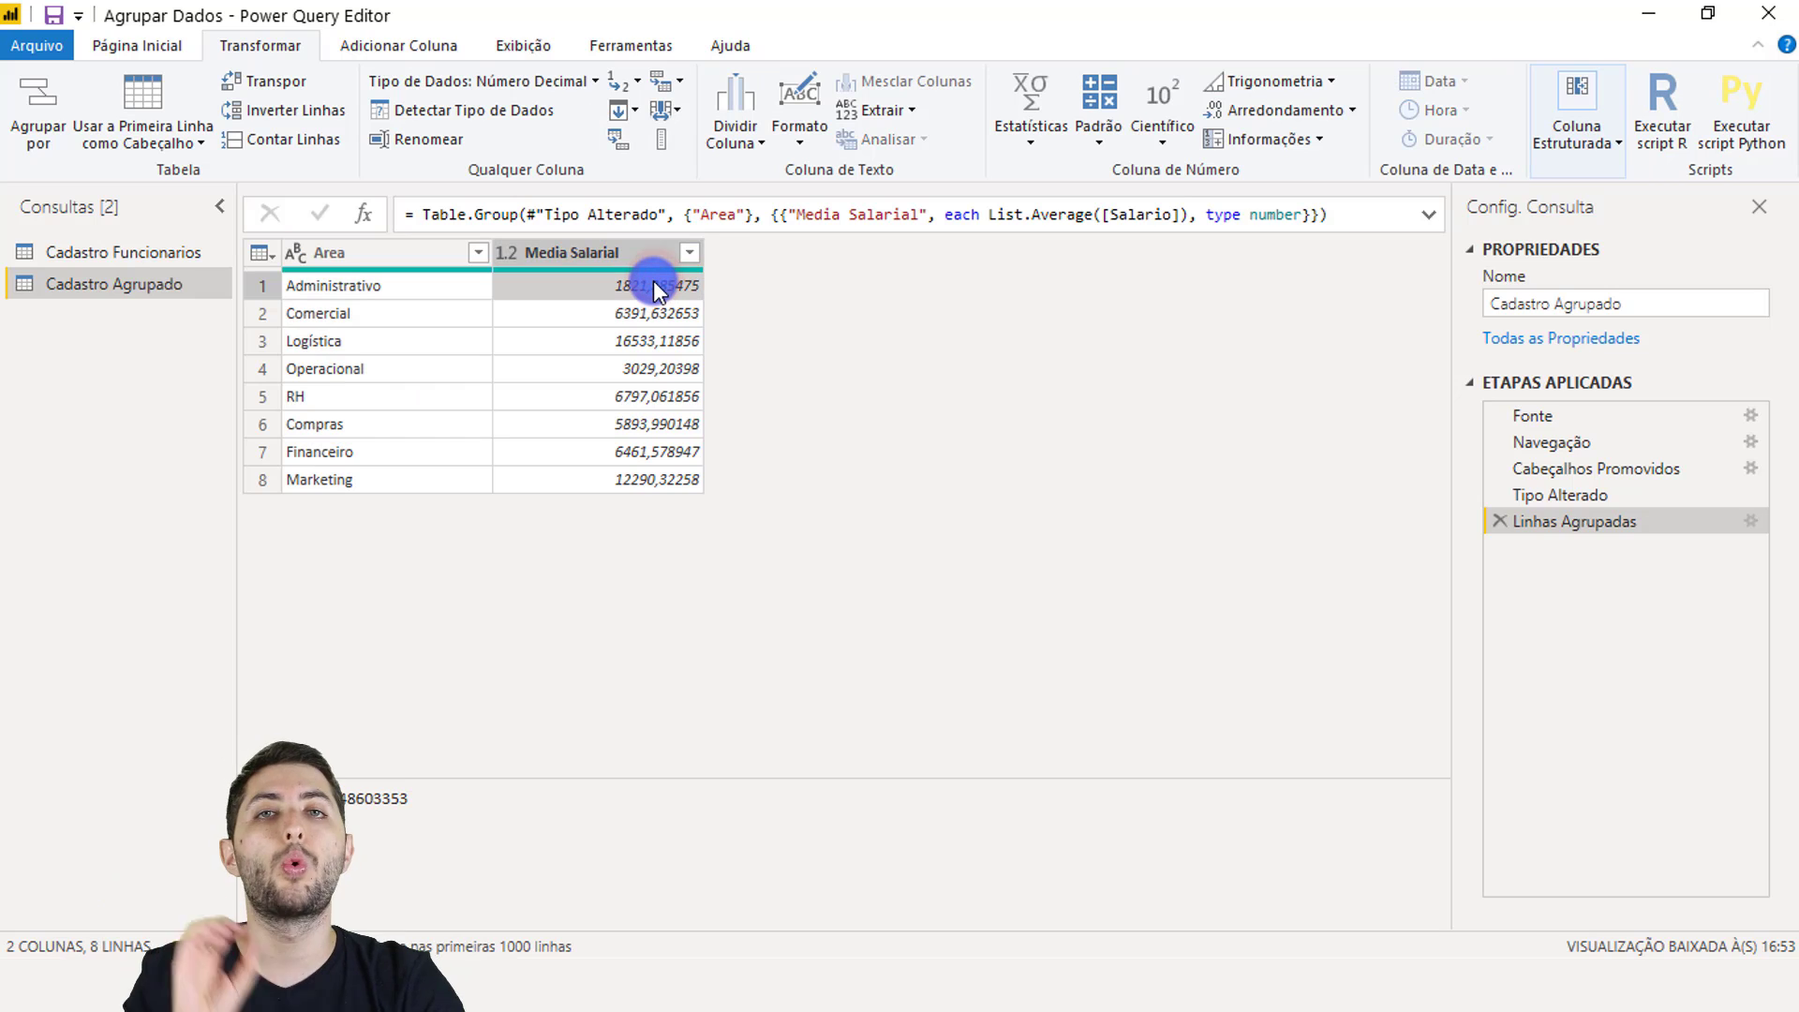
left_click(465, 285)
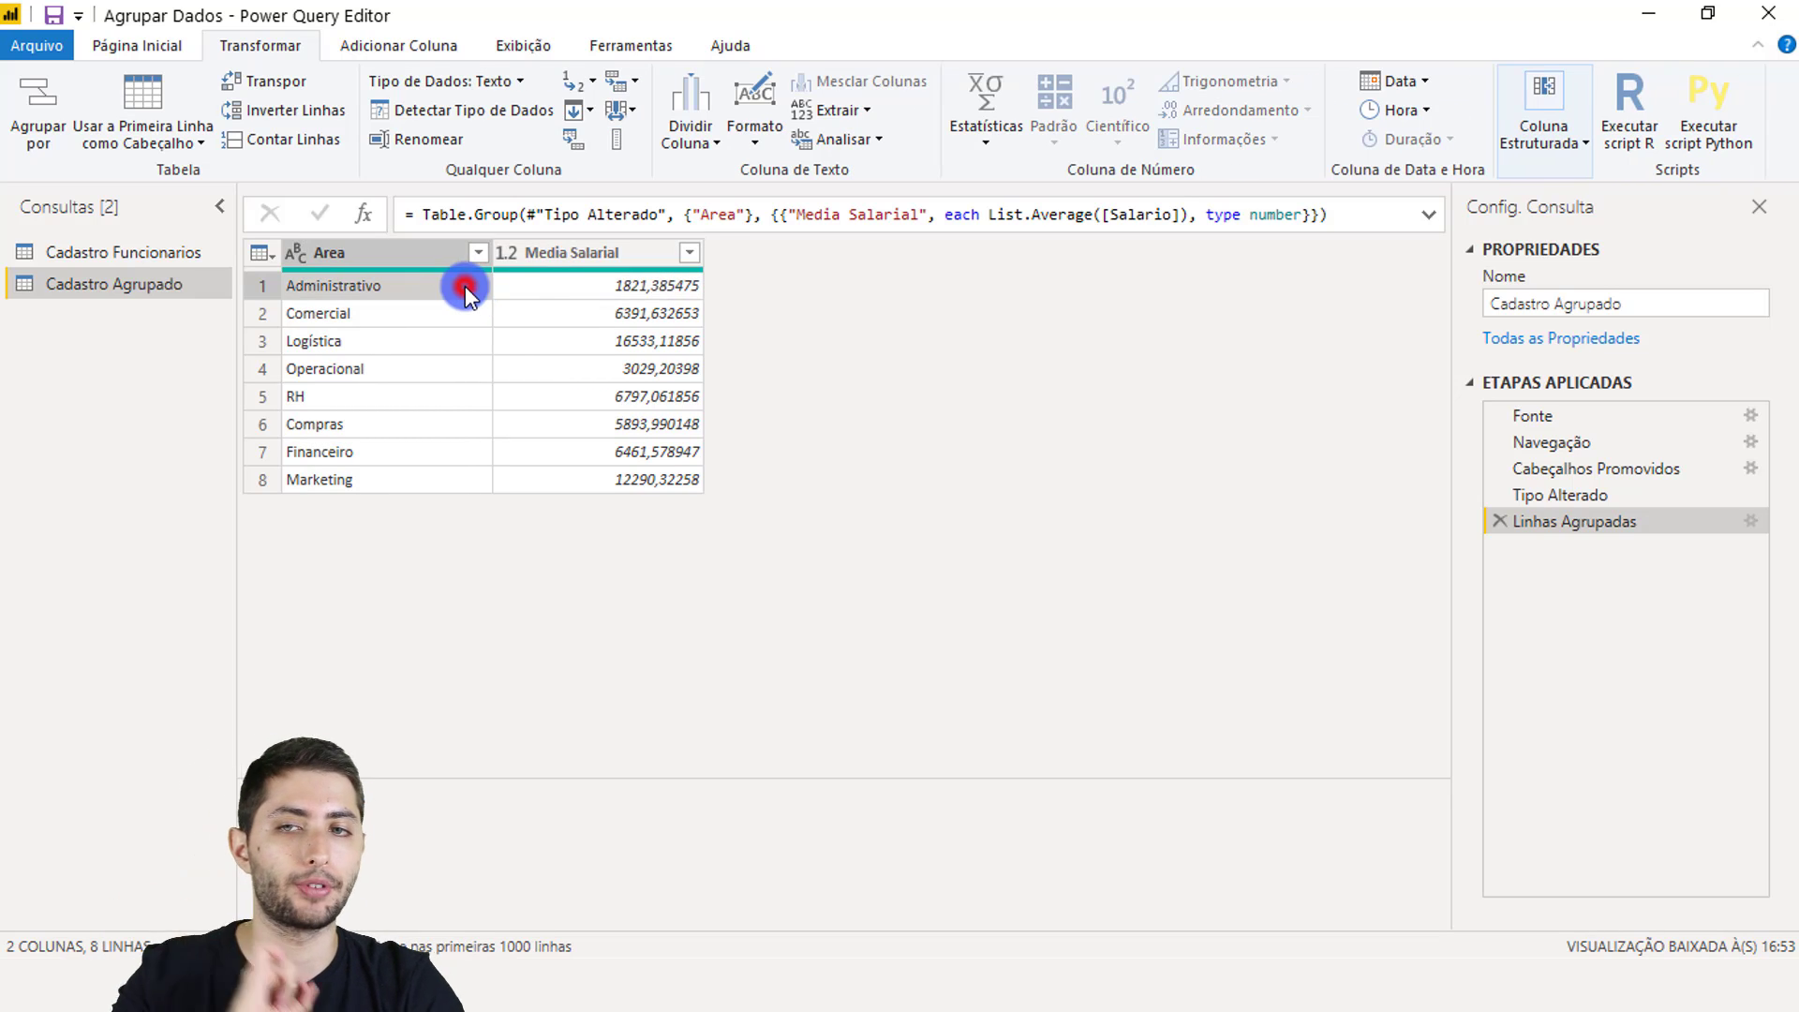
left_click(536, 284)
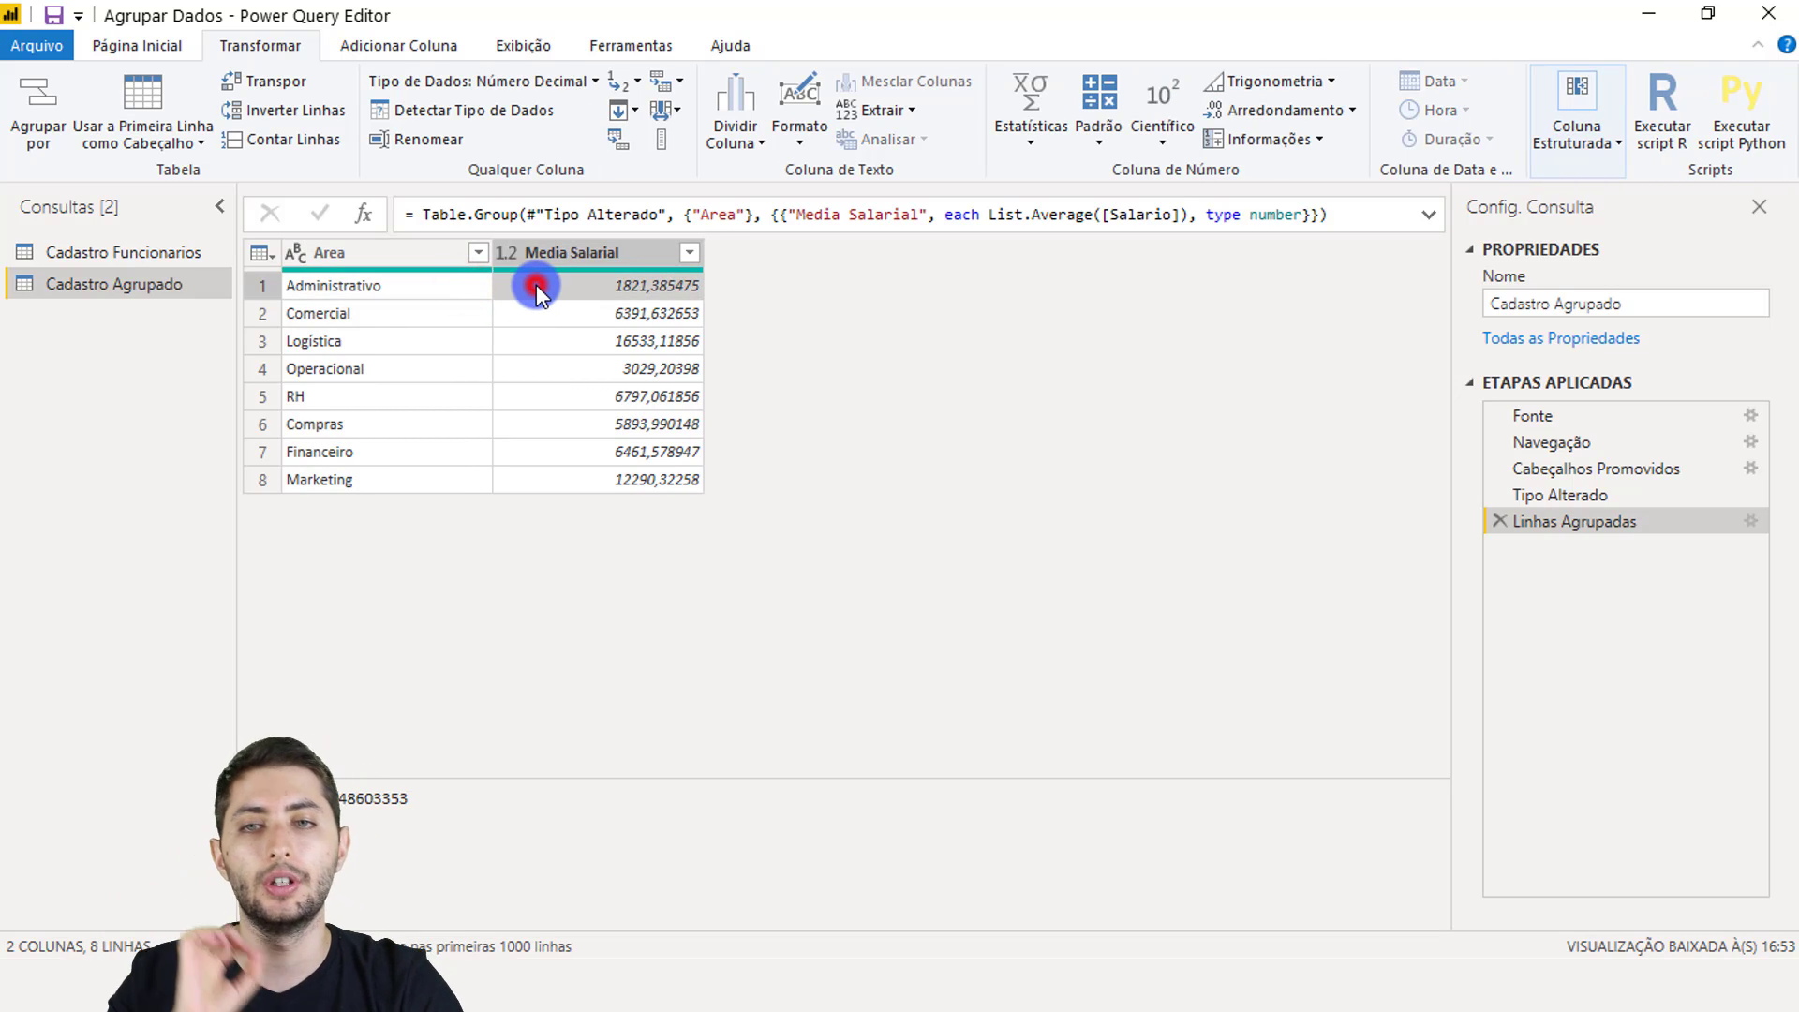
left_click(410, 323)
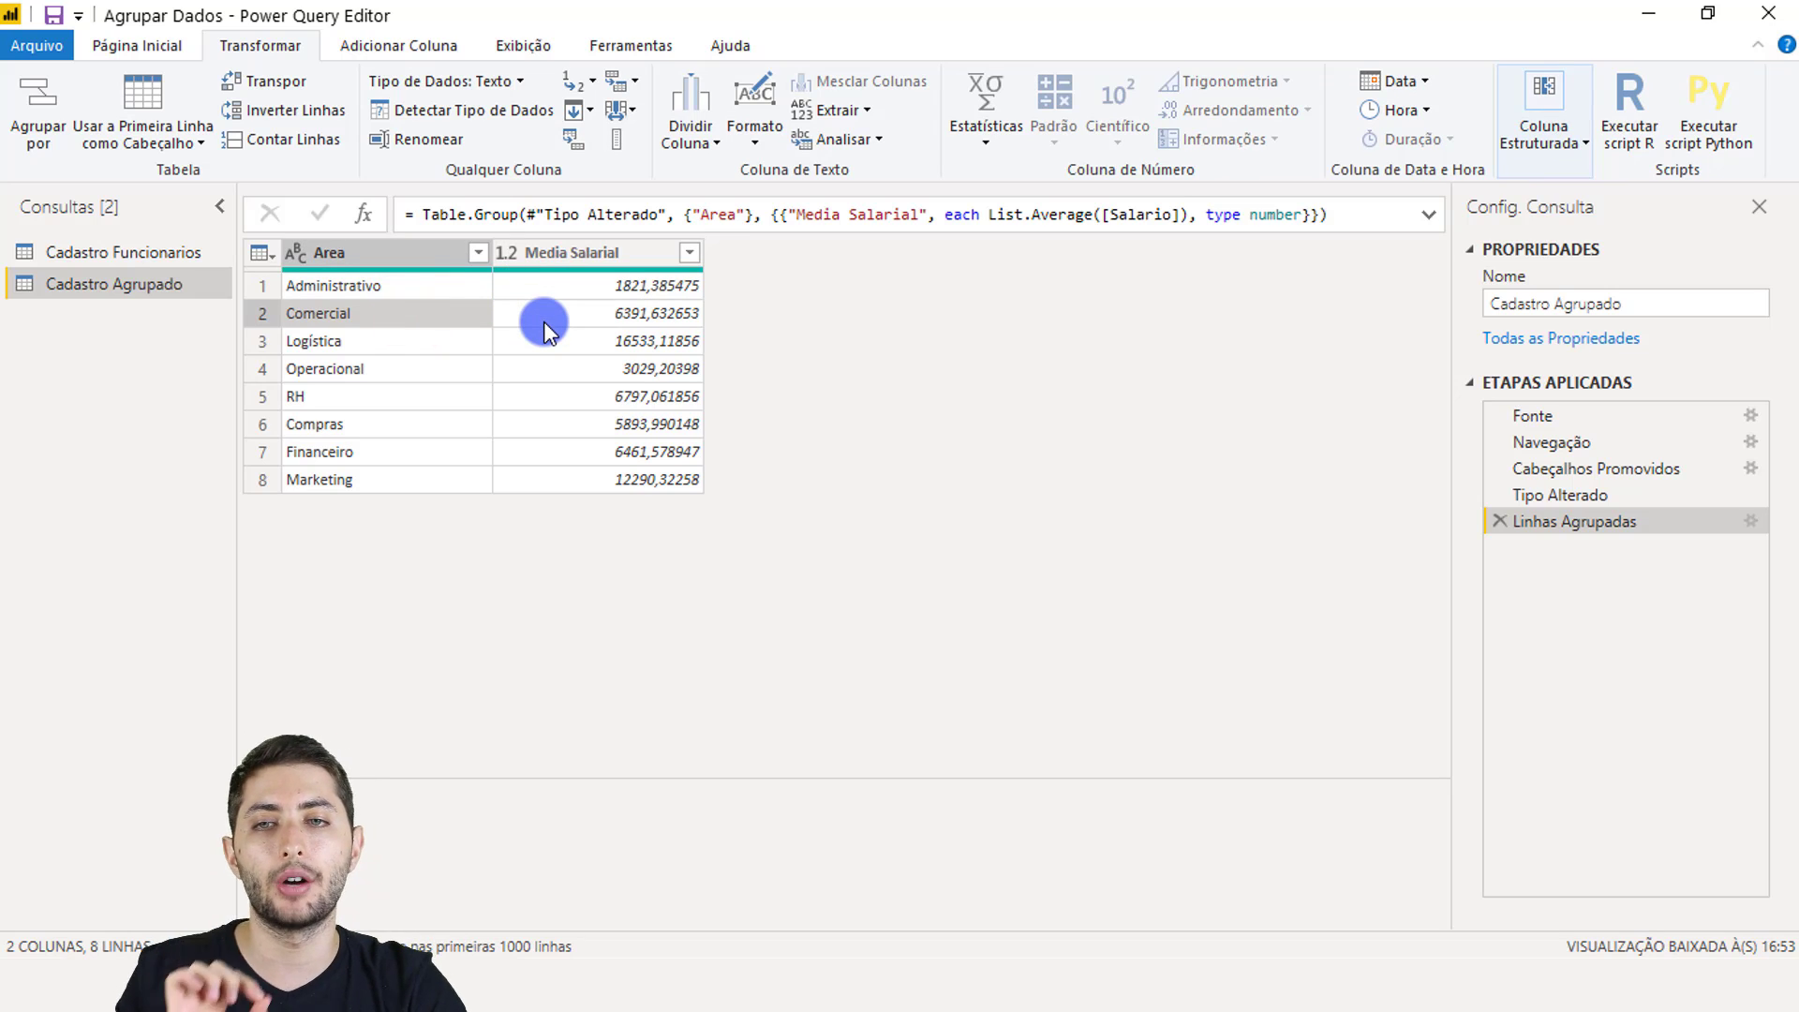
Step: Apply the query changes with Fechar e Aplicar on Página Inicial
left_click(153, 46)
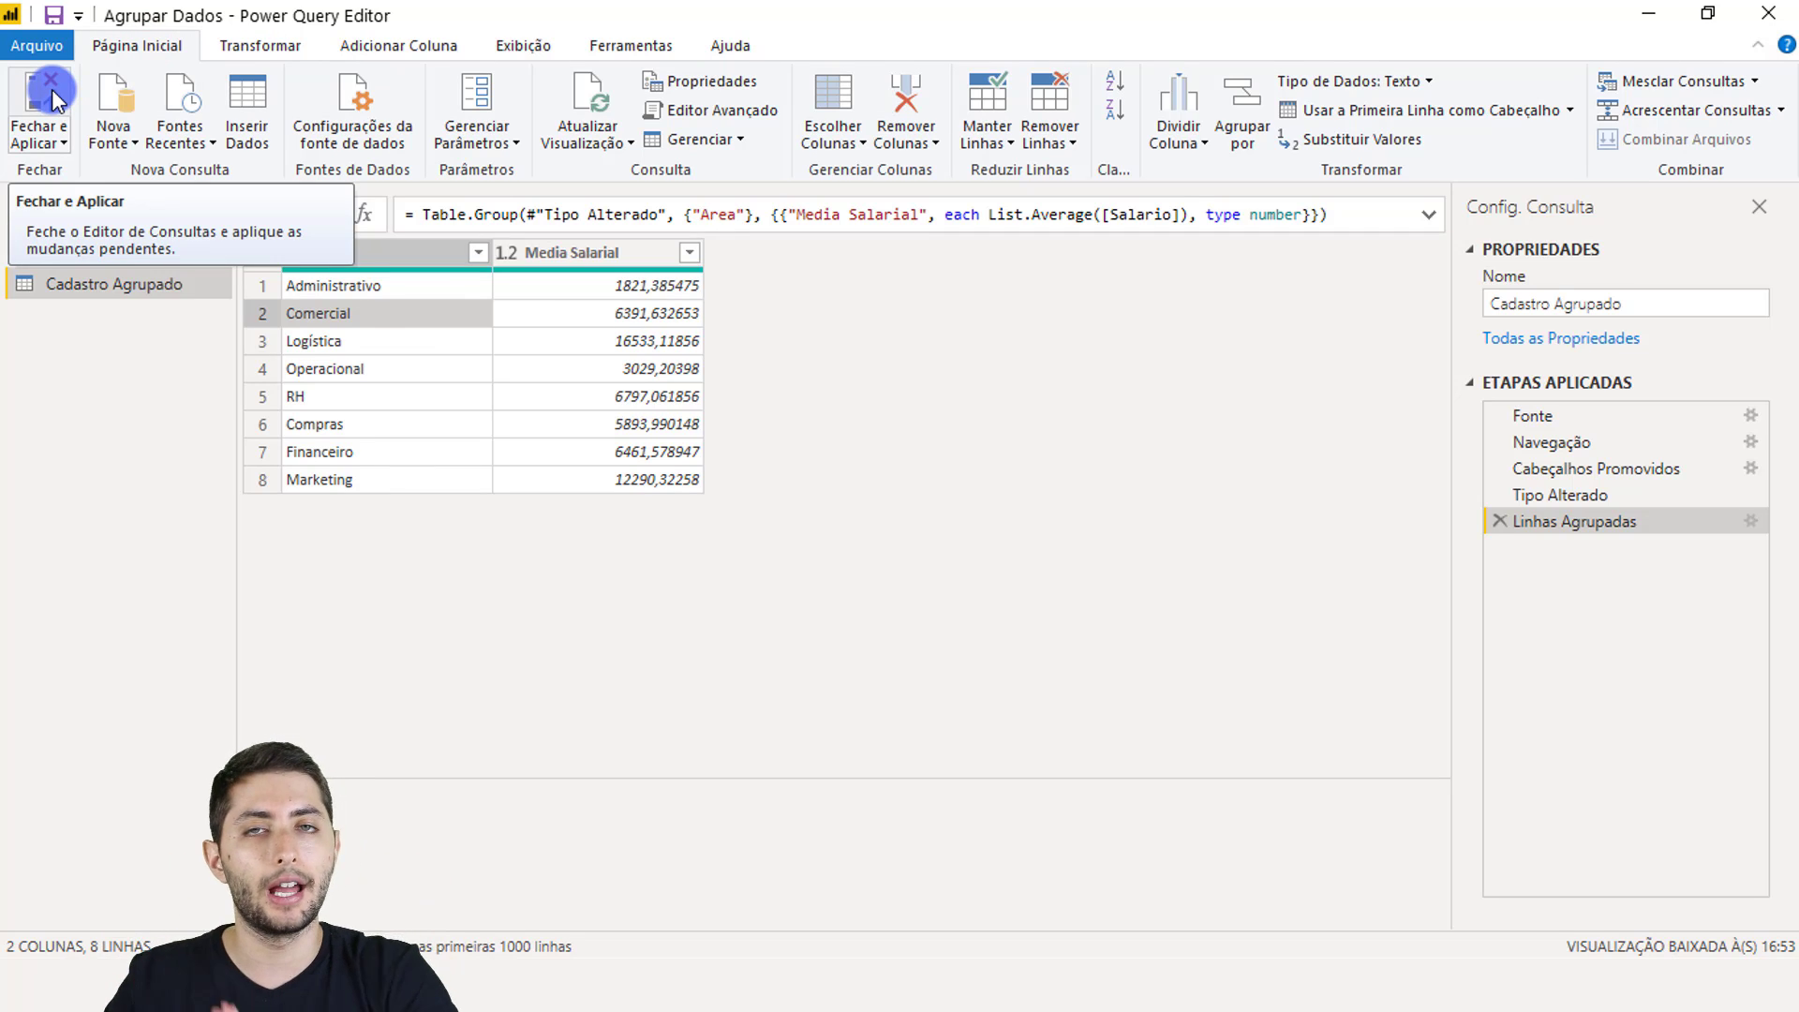
left_click(54, 88)
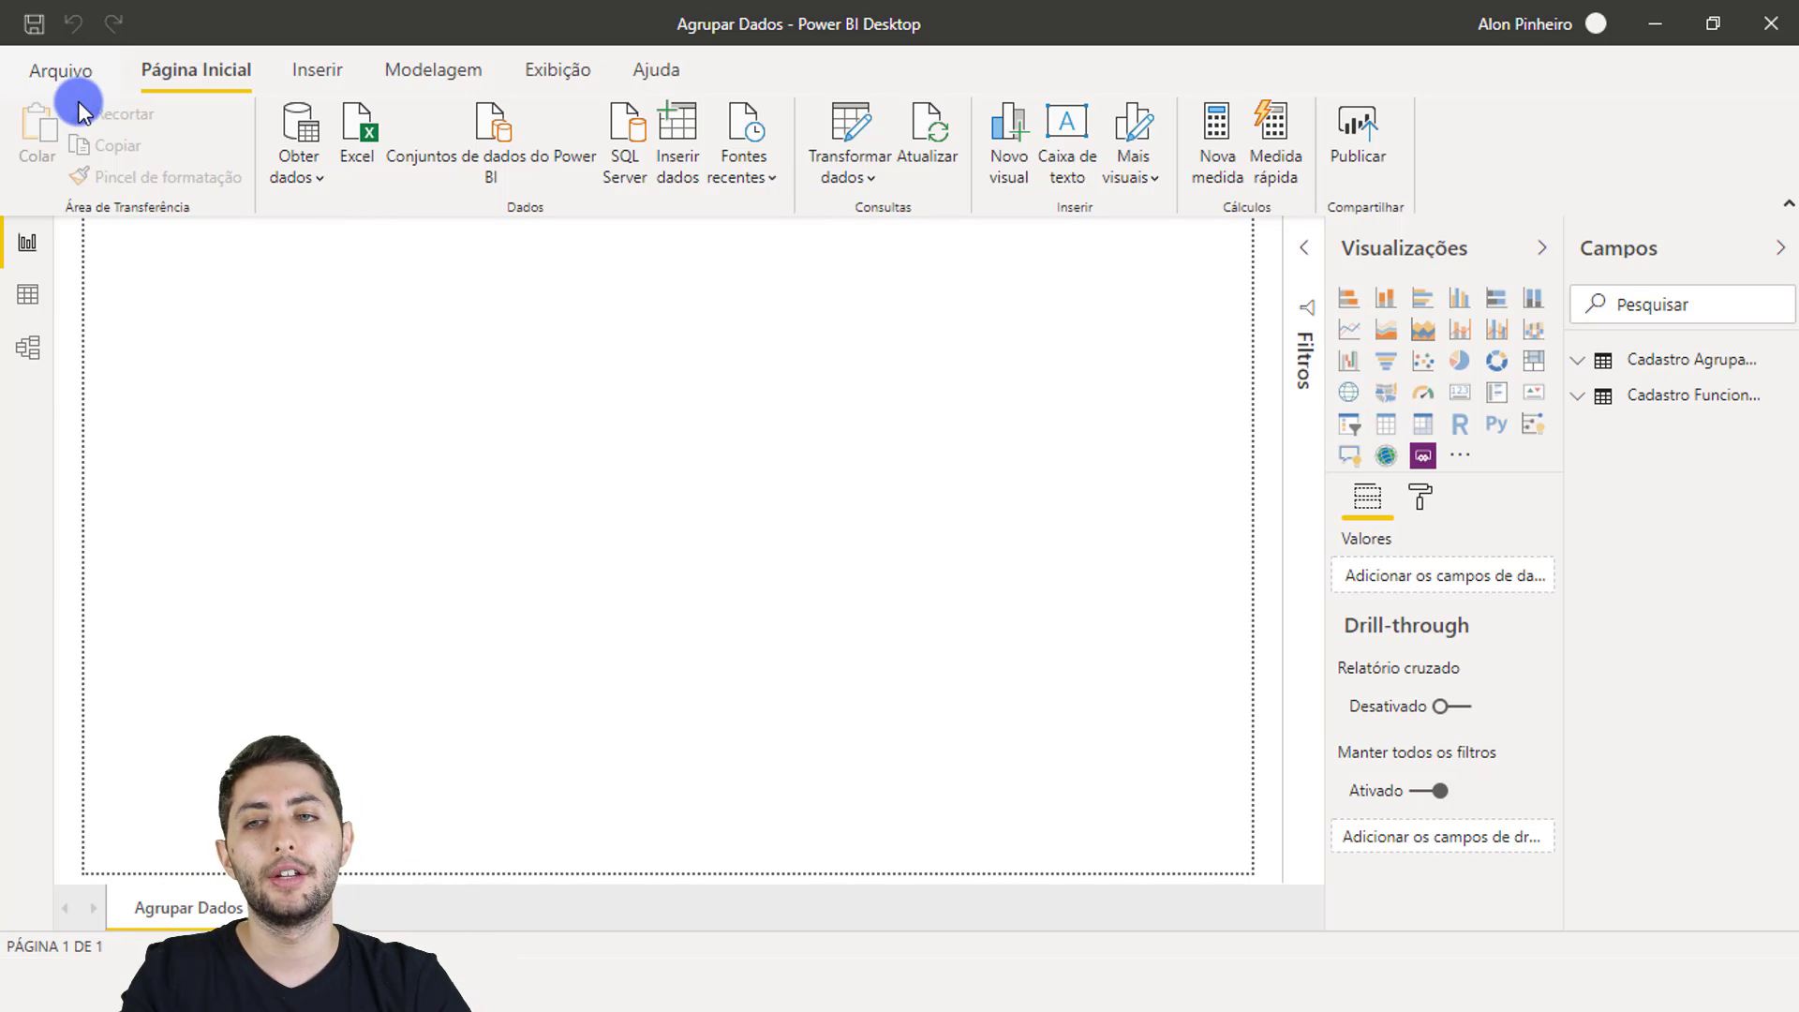
Step: In Data view, display the Cadastro Agrupado table and select its Media Salarial column
left_click(45, 283)
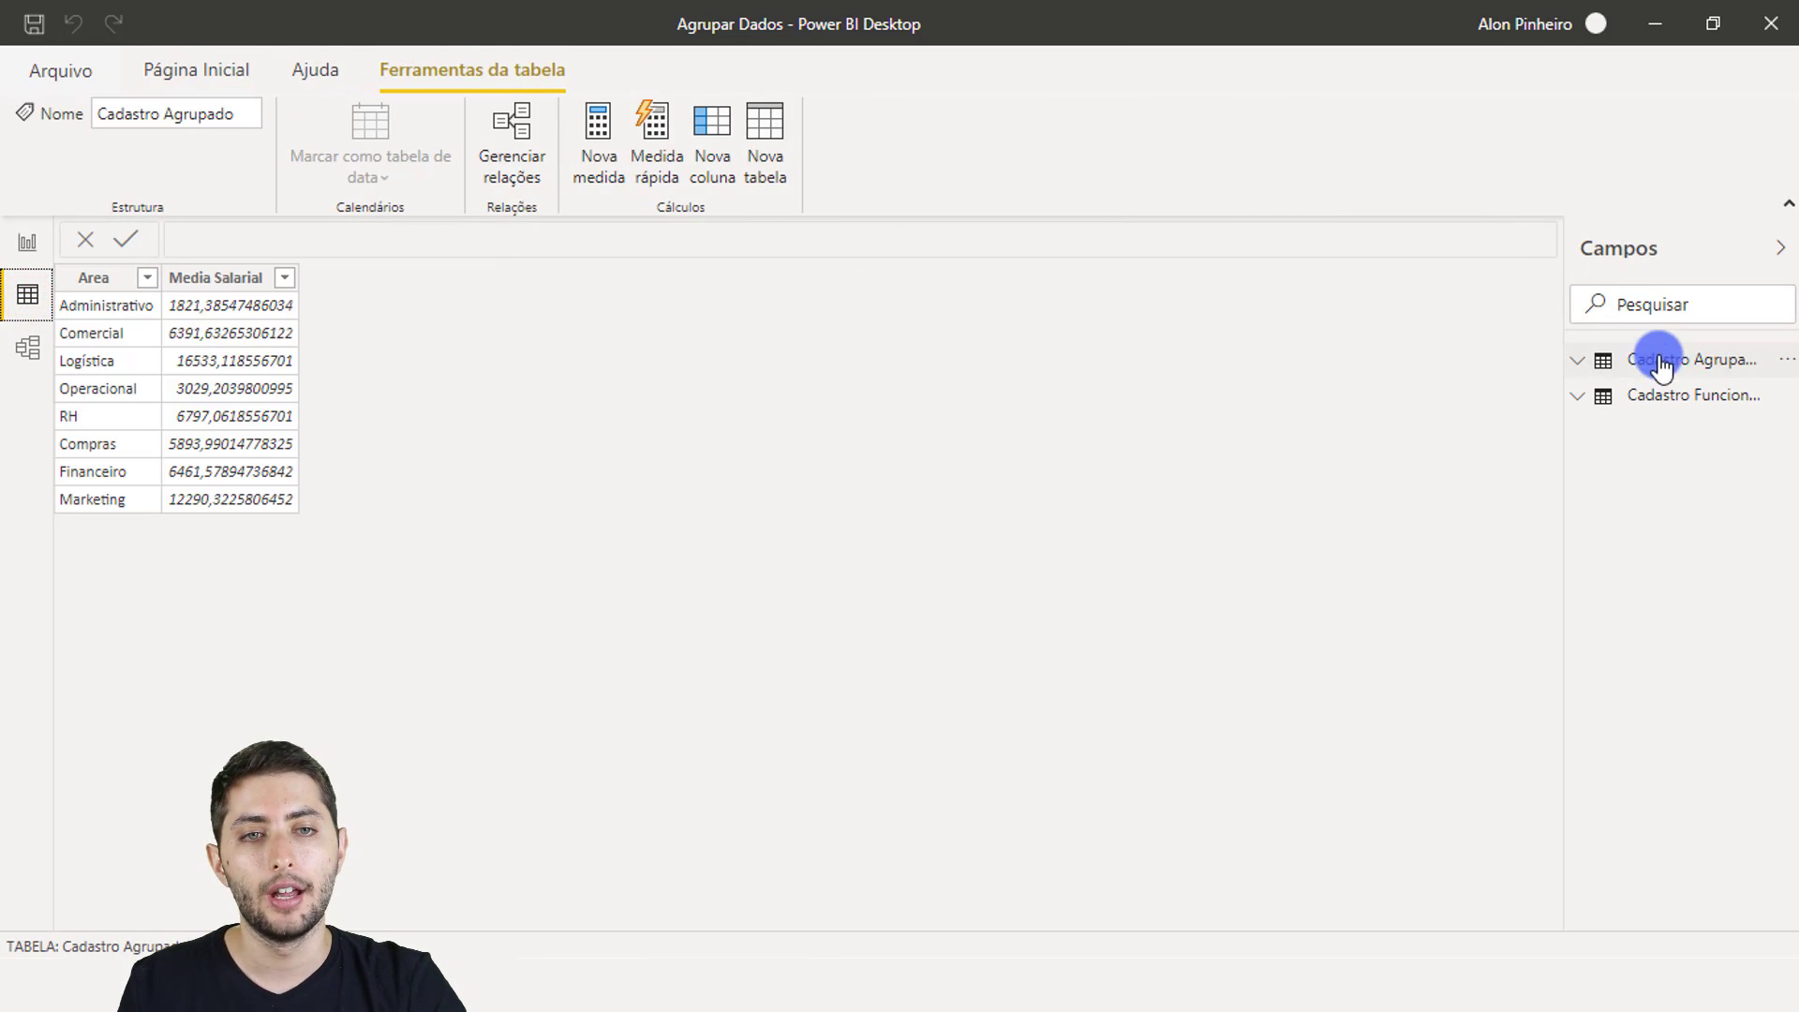
left_click(1674, 392)
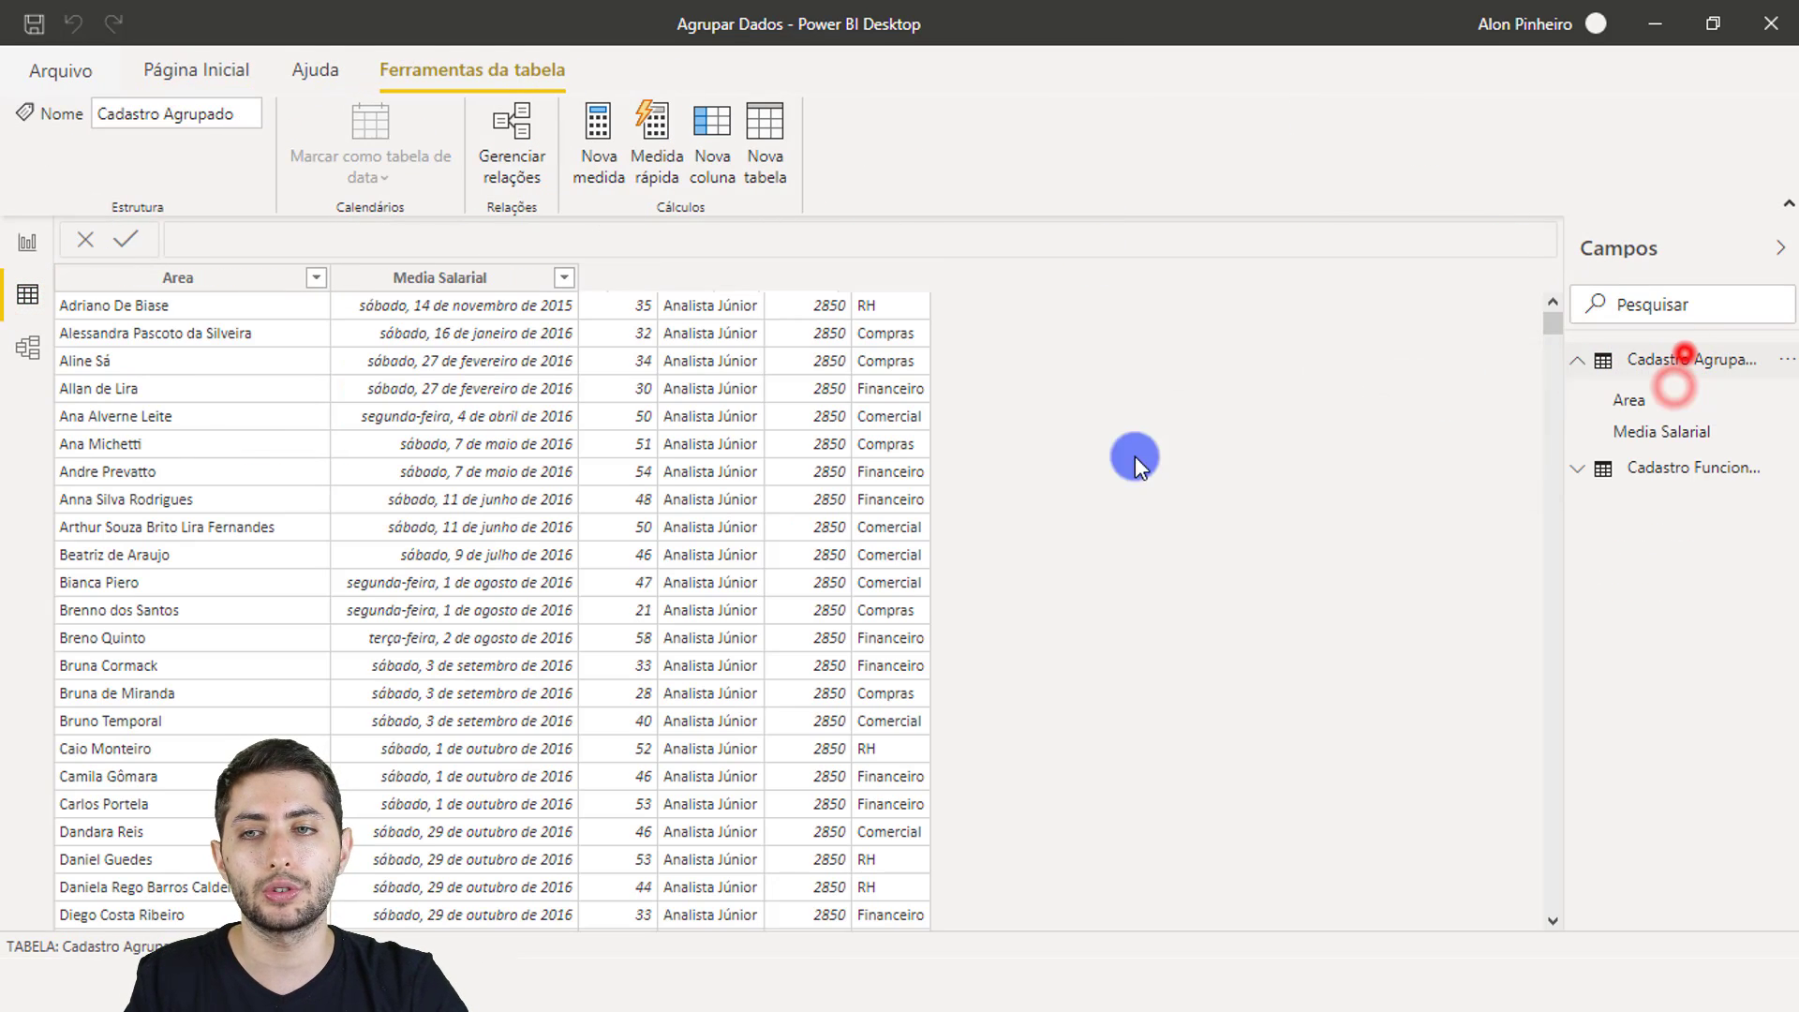
left_click(1684, 359)
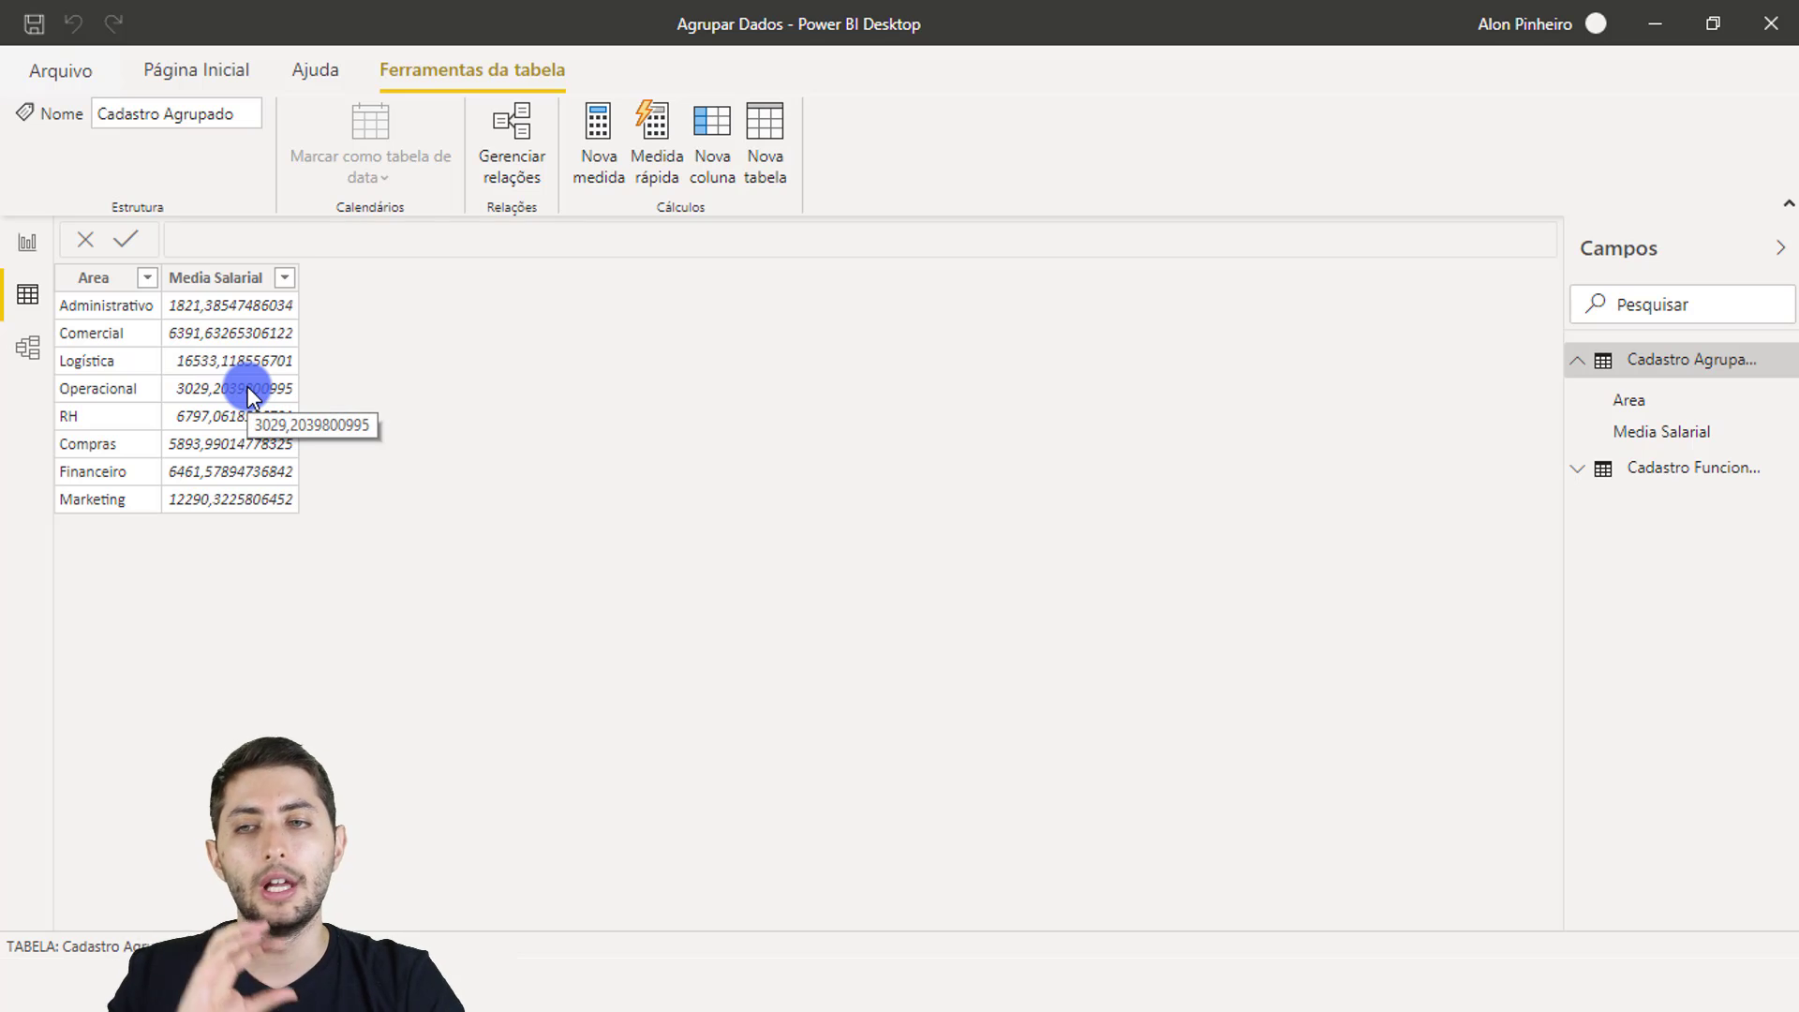
left_click(345, 332)
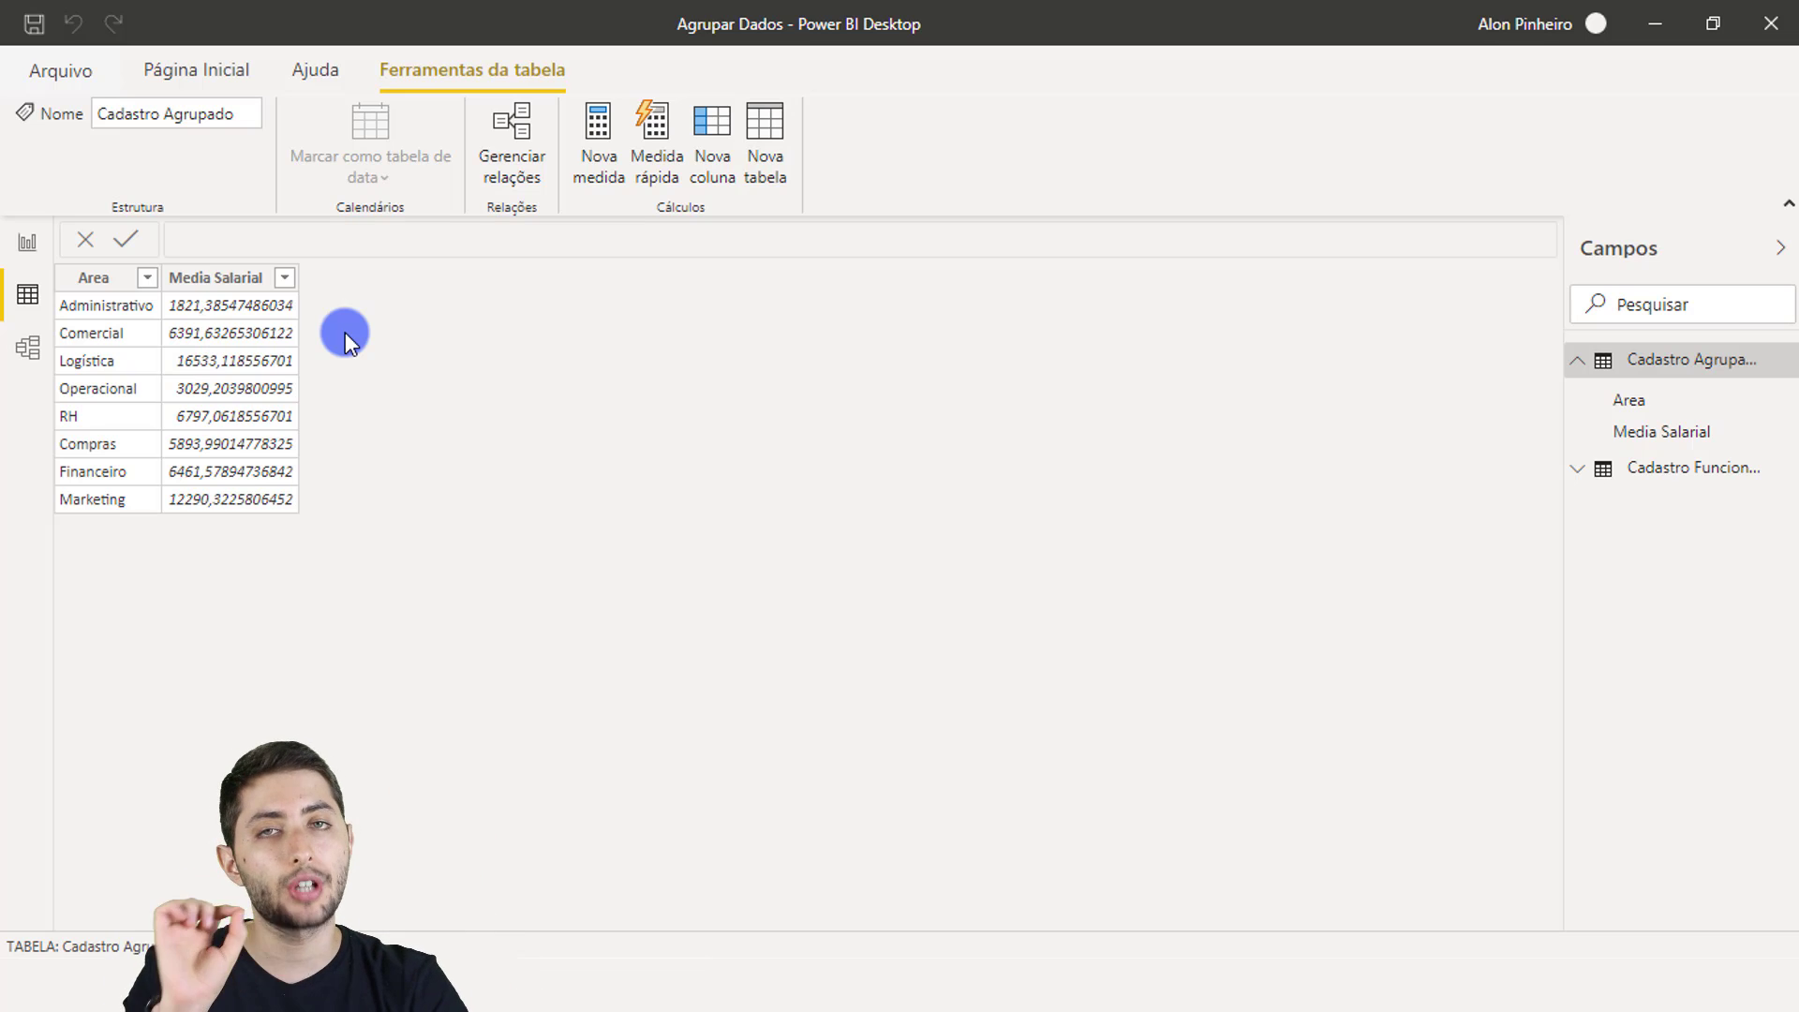
left_click(233, 293)
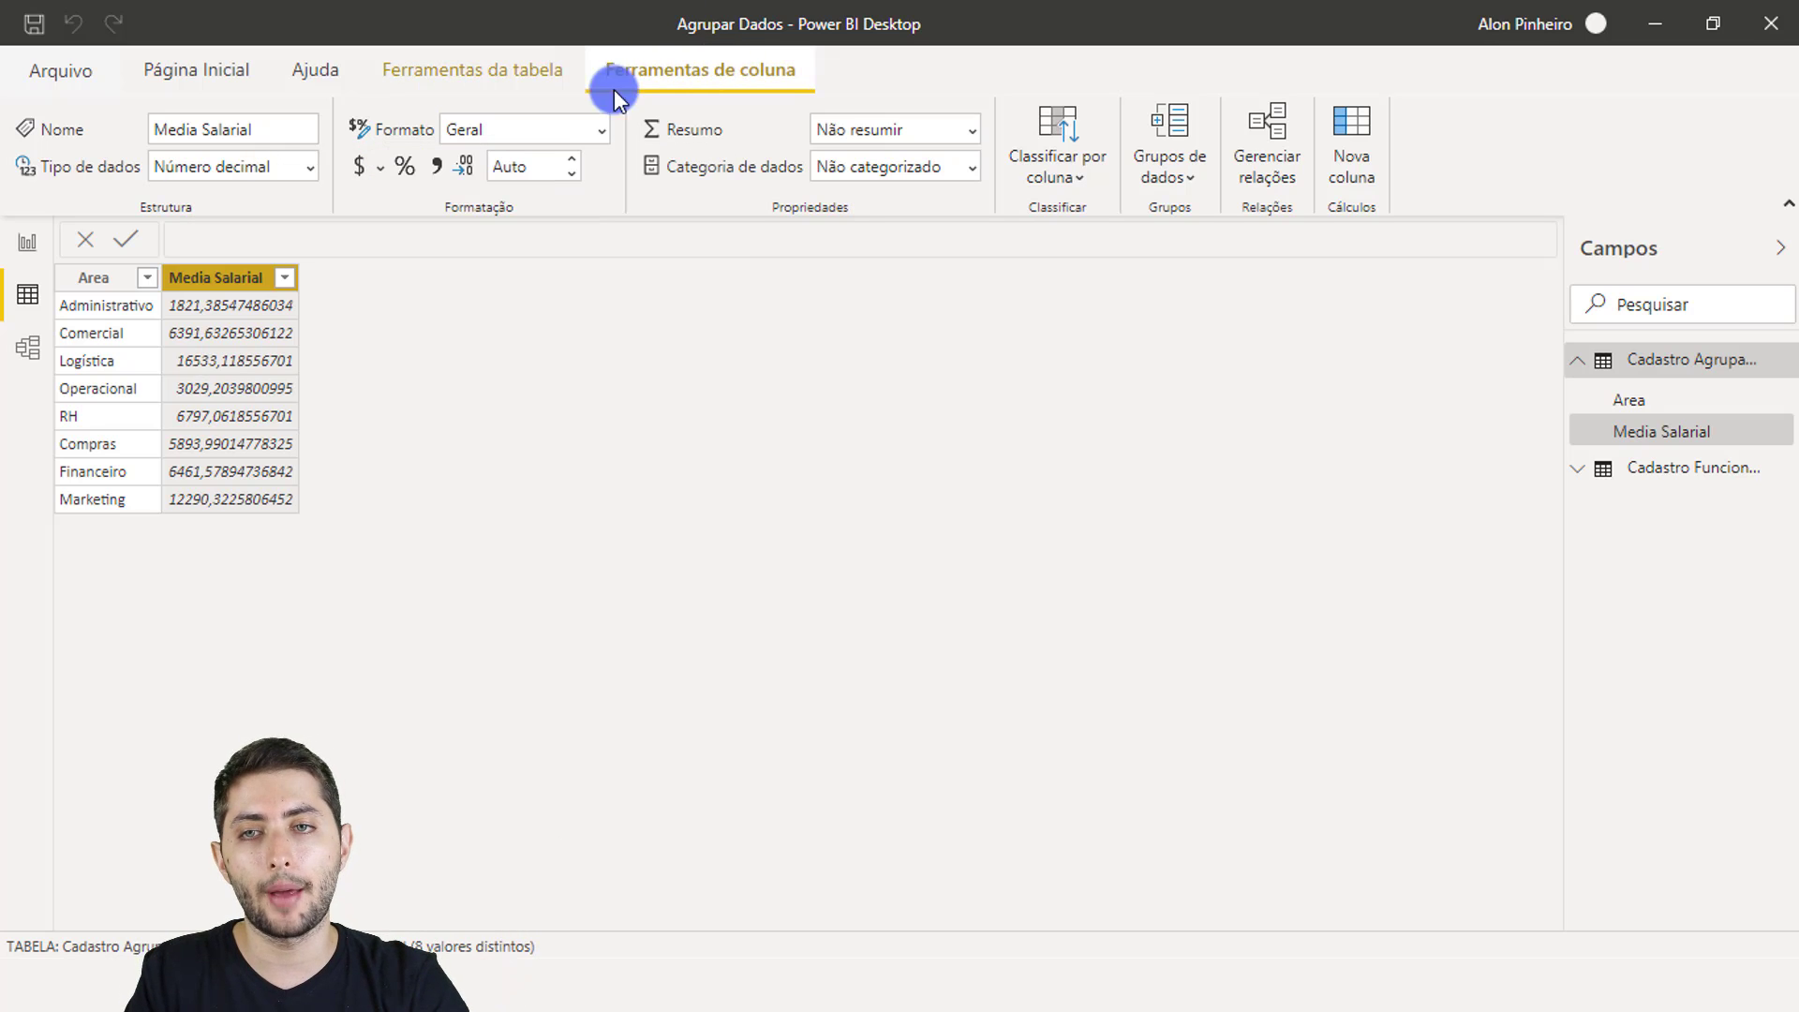
Step: Format Media Salarial as Moeda (R$) with 2 decimal places
left_click(381, 166)
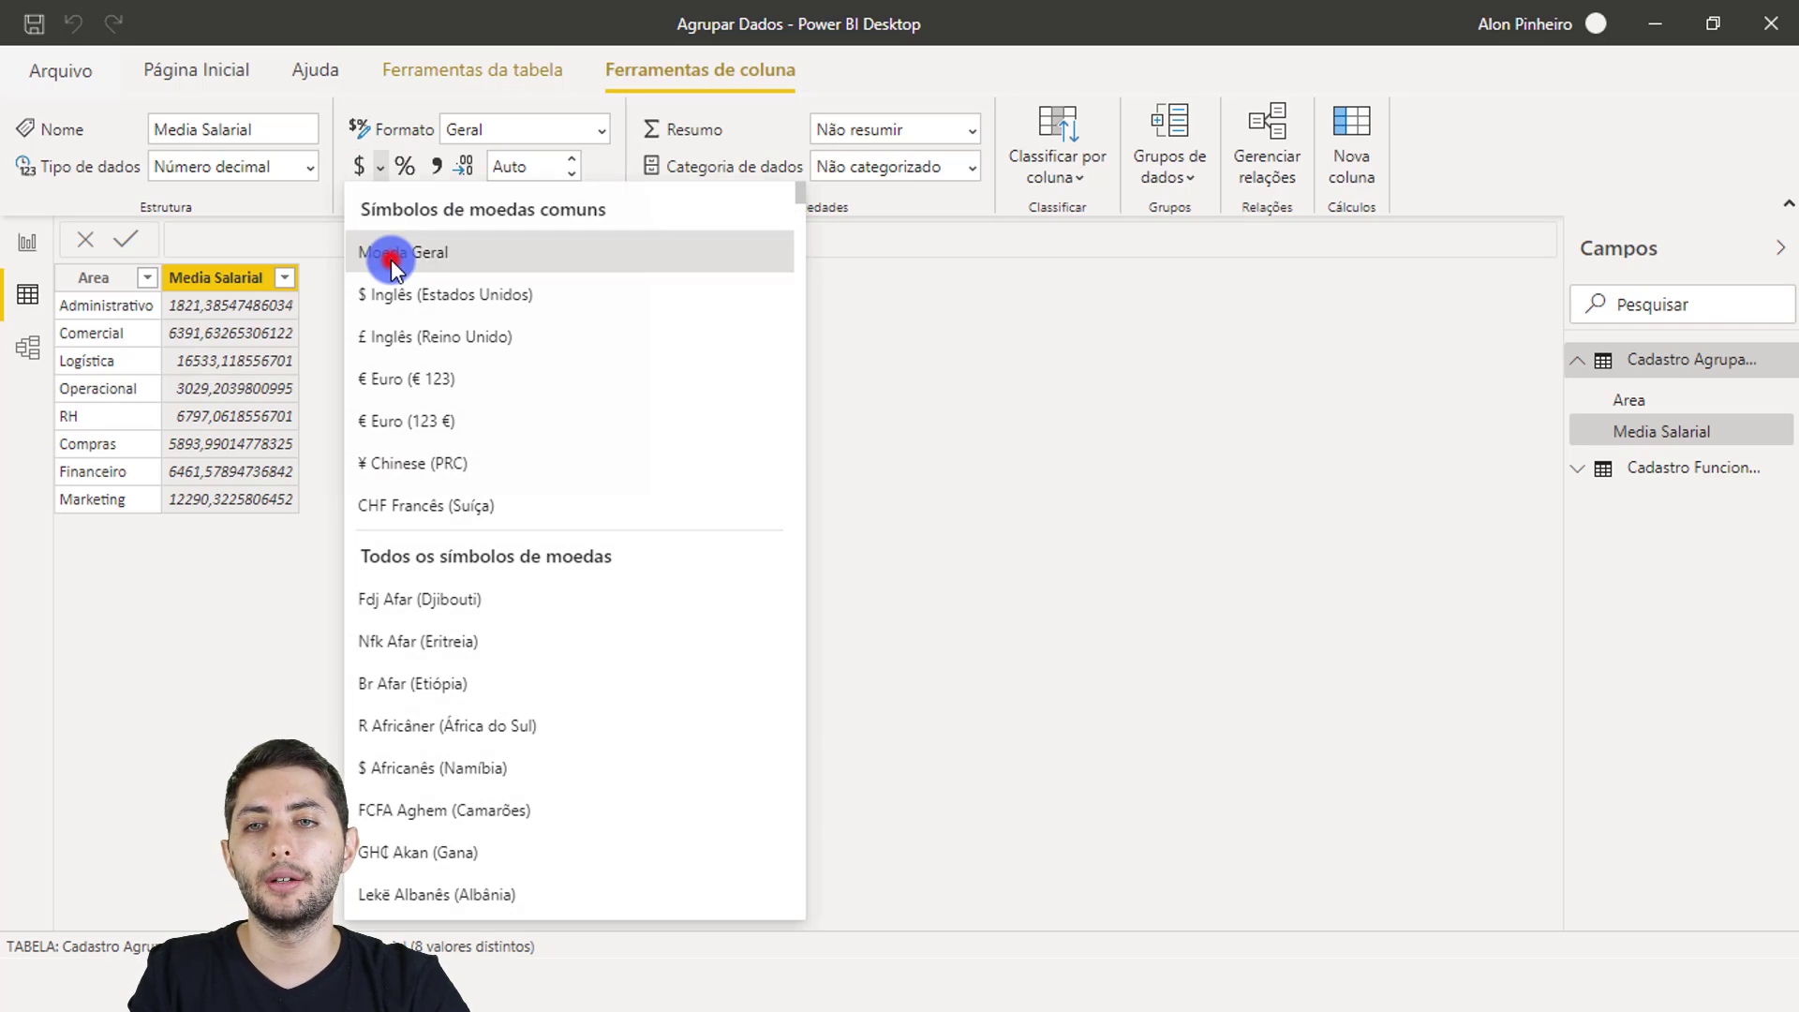
left_click(388, 255)
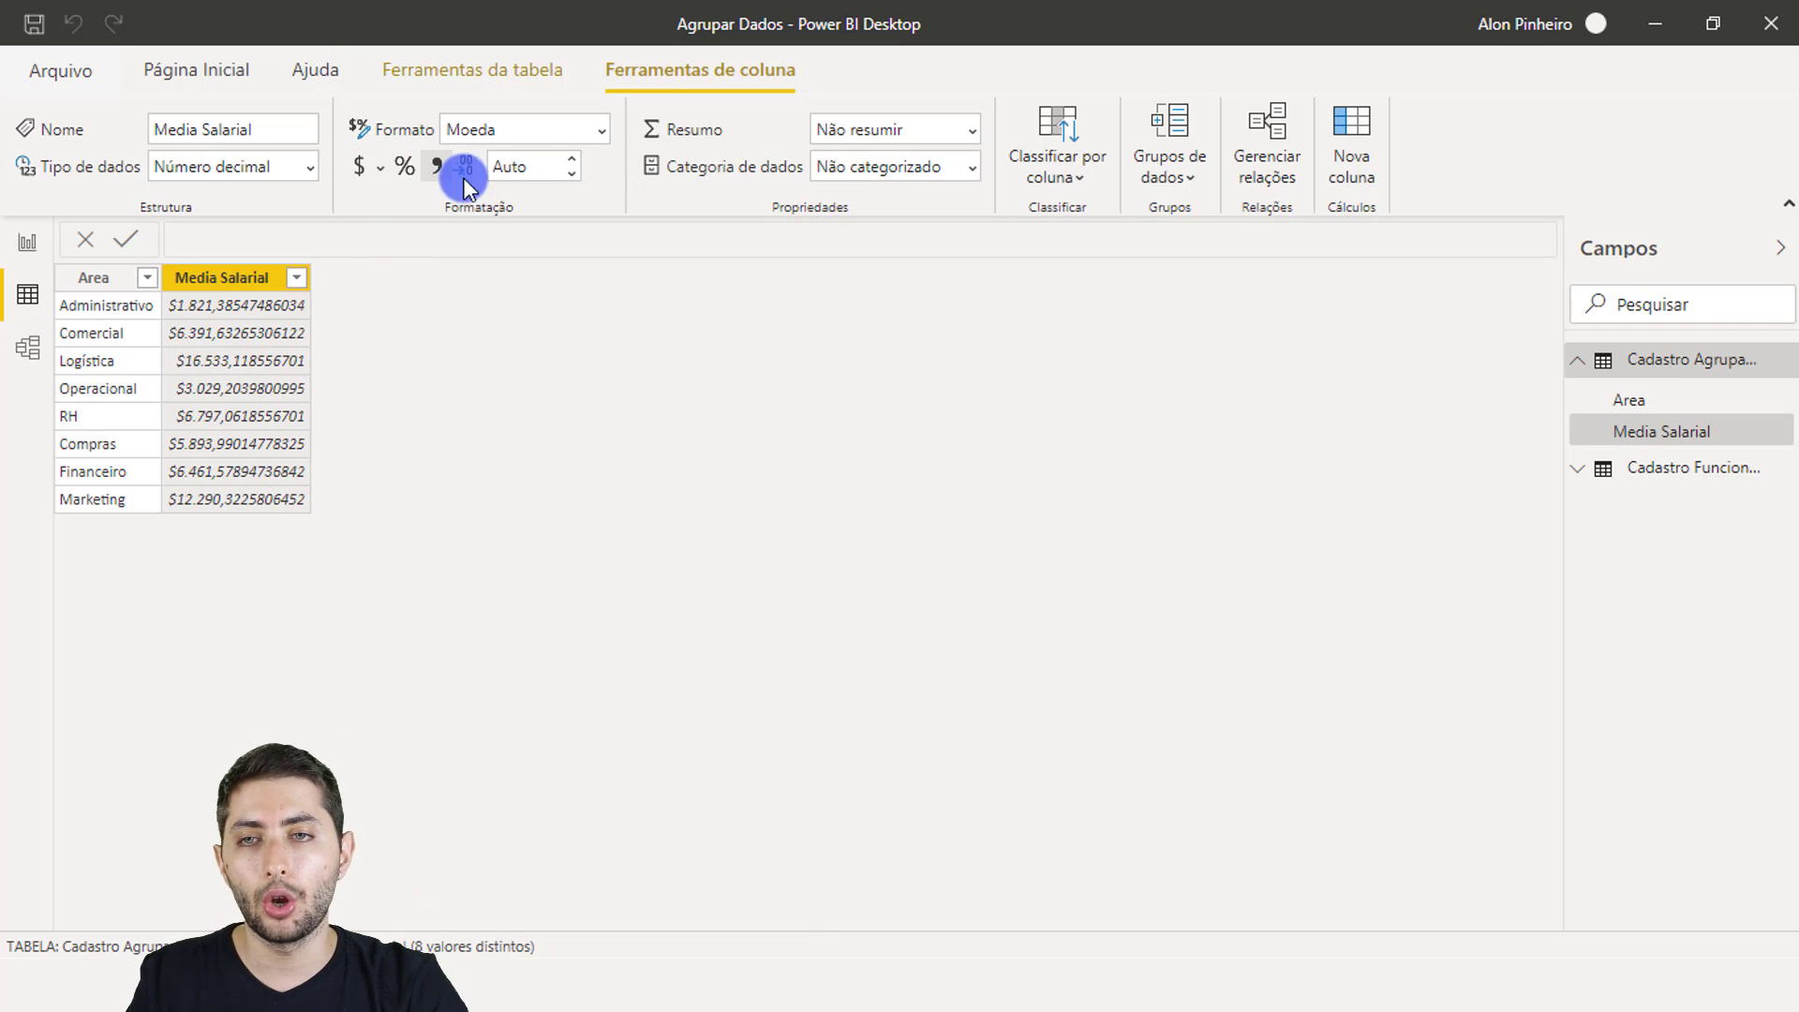
left_click(544, 165)
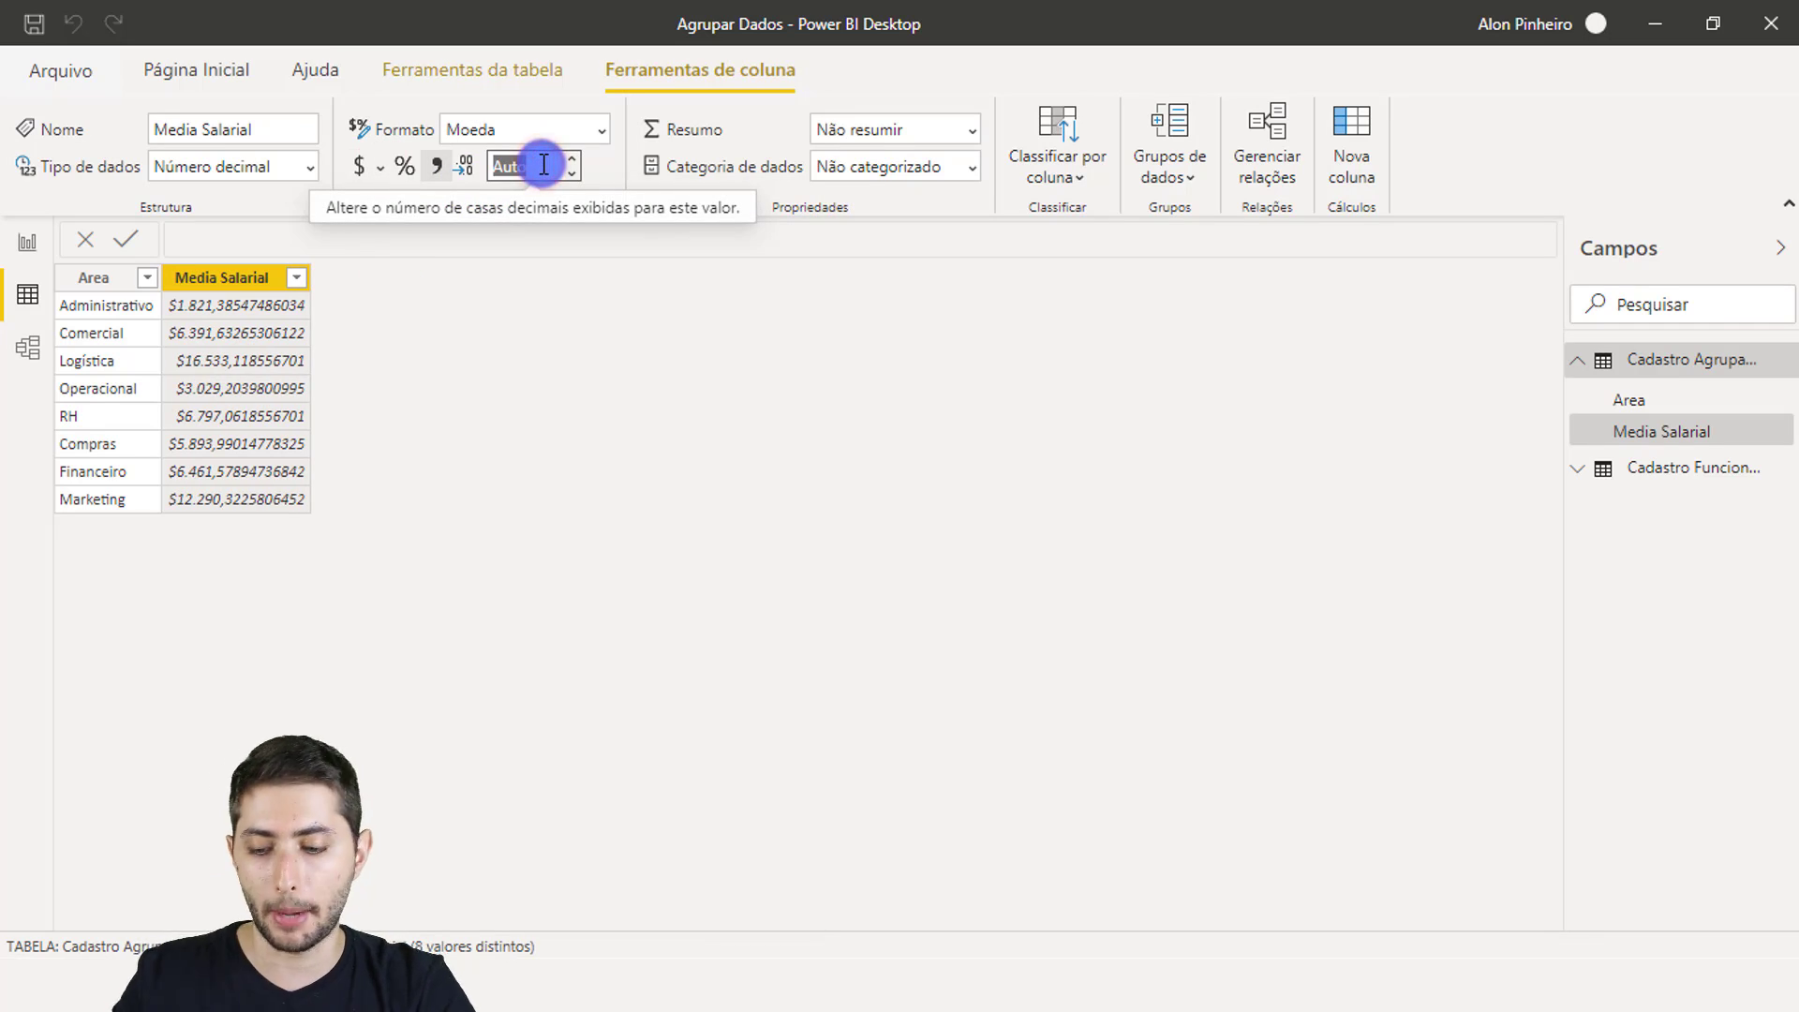
type("2")
key("Return")
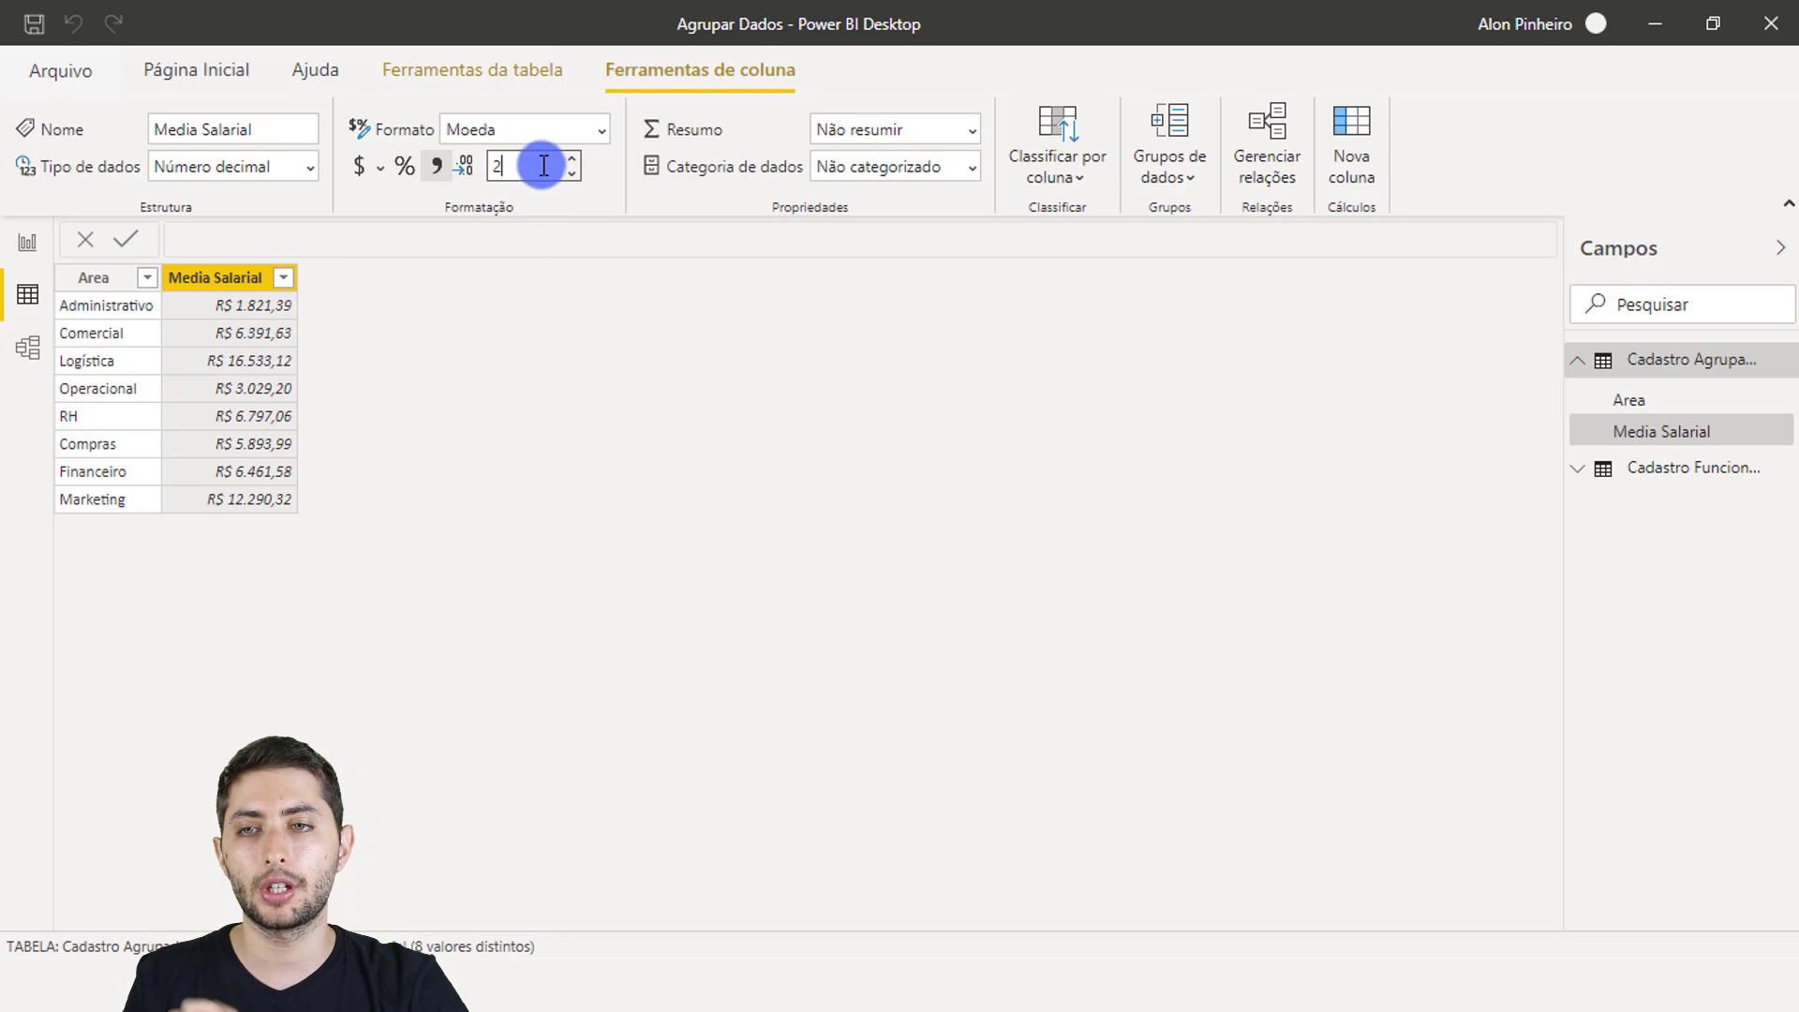
left_click(507, 289)
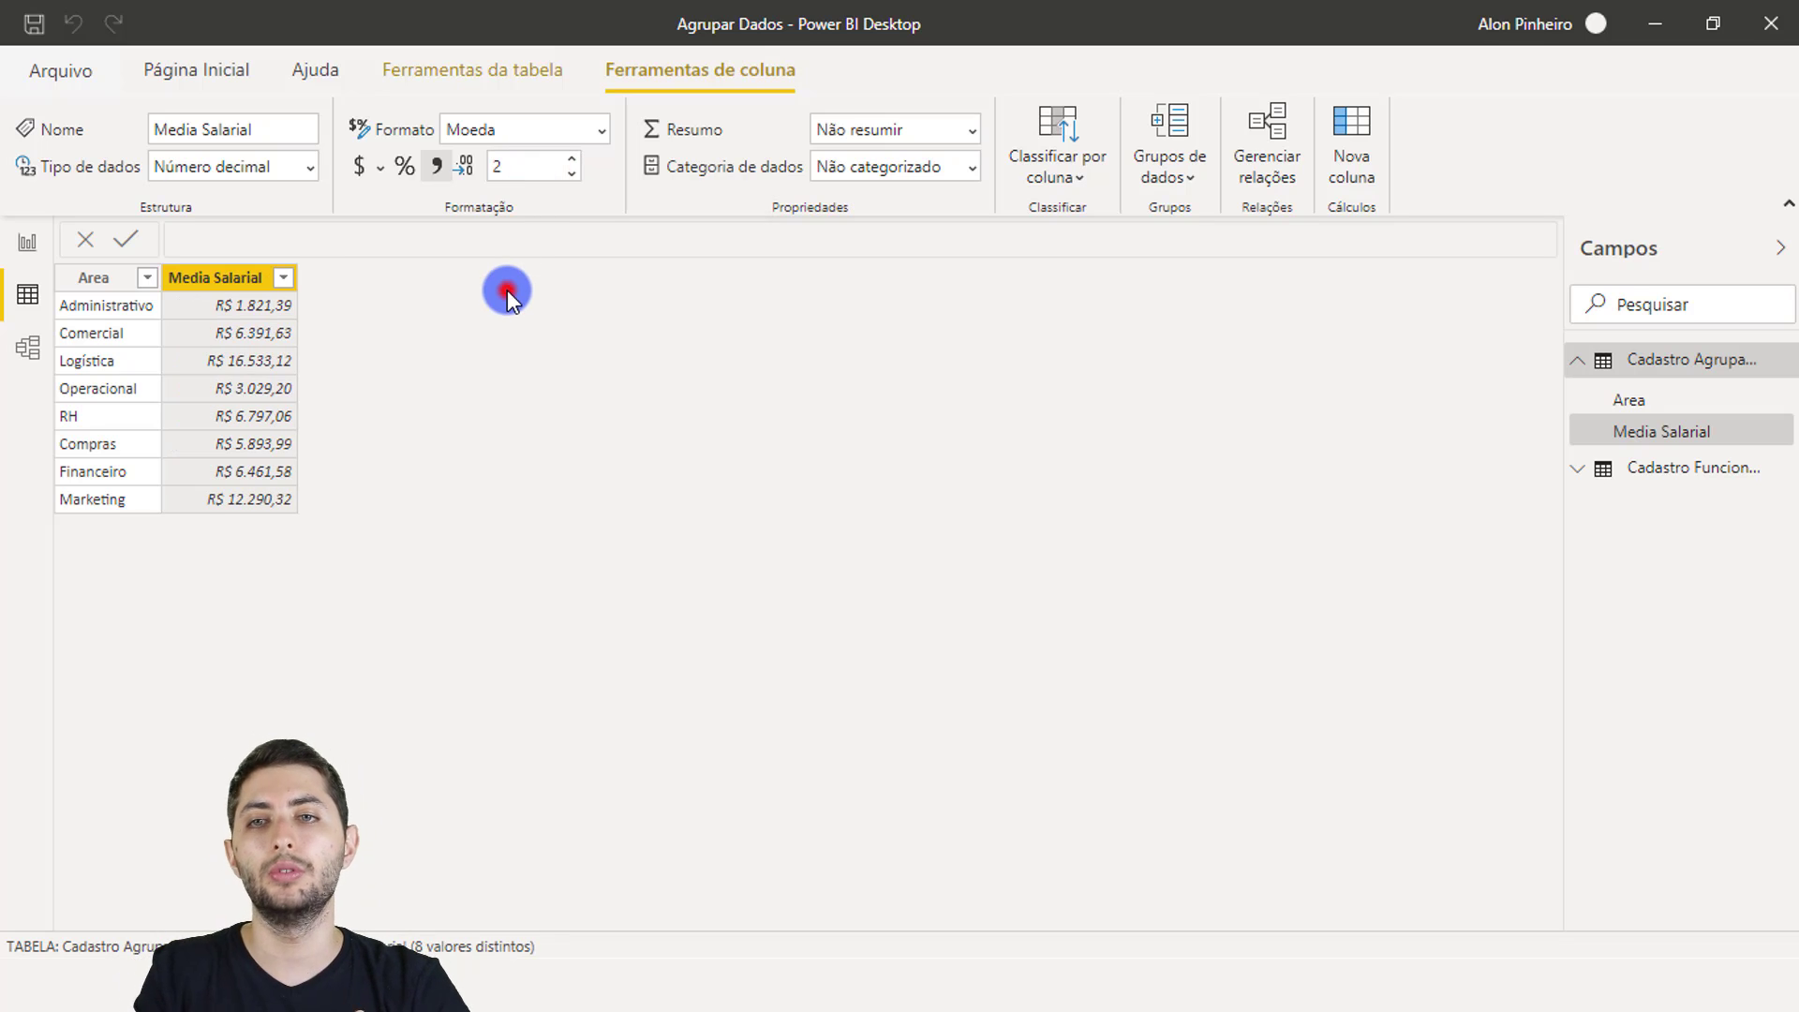
Step: Create a new measure in Cadastro Agrupado named 'Numero de Areas Salario Acima 5K' and begin typing CALCULATE
right_click(230, 363)
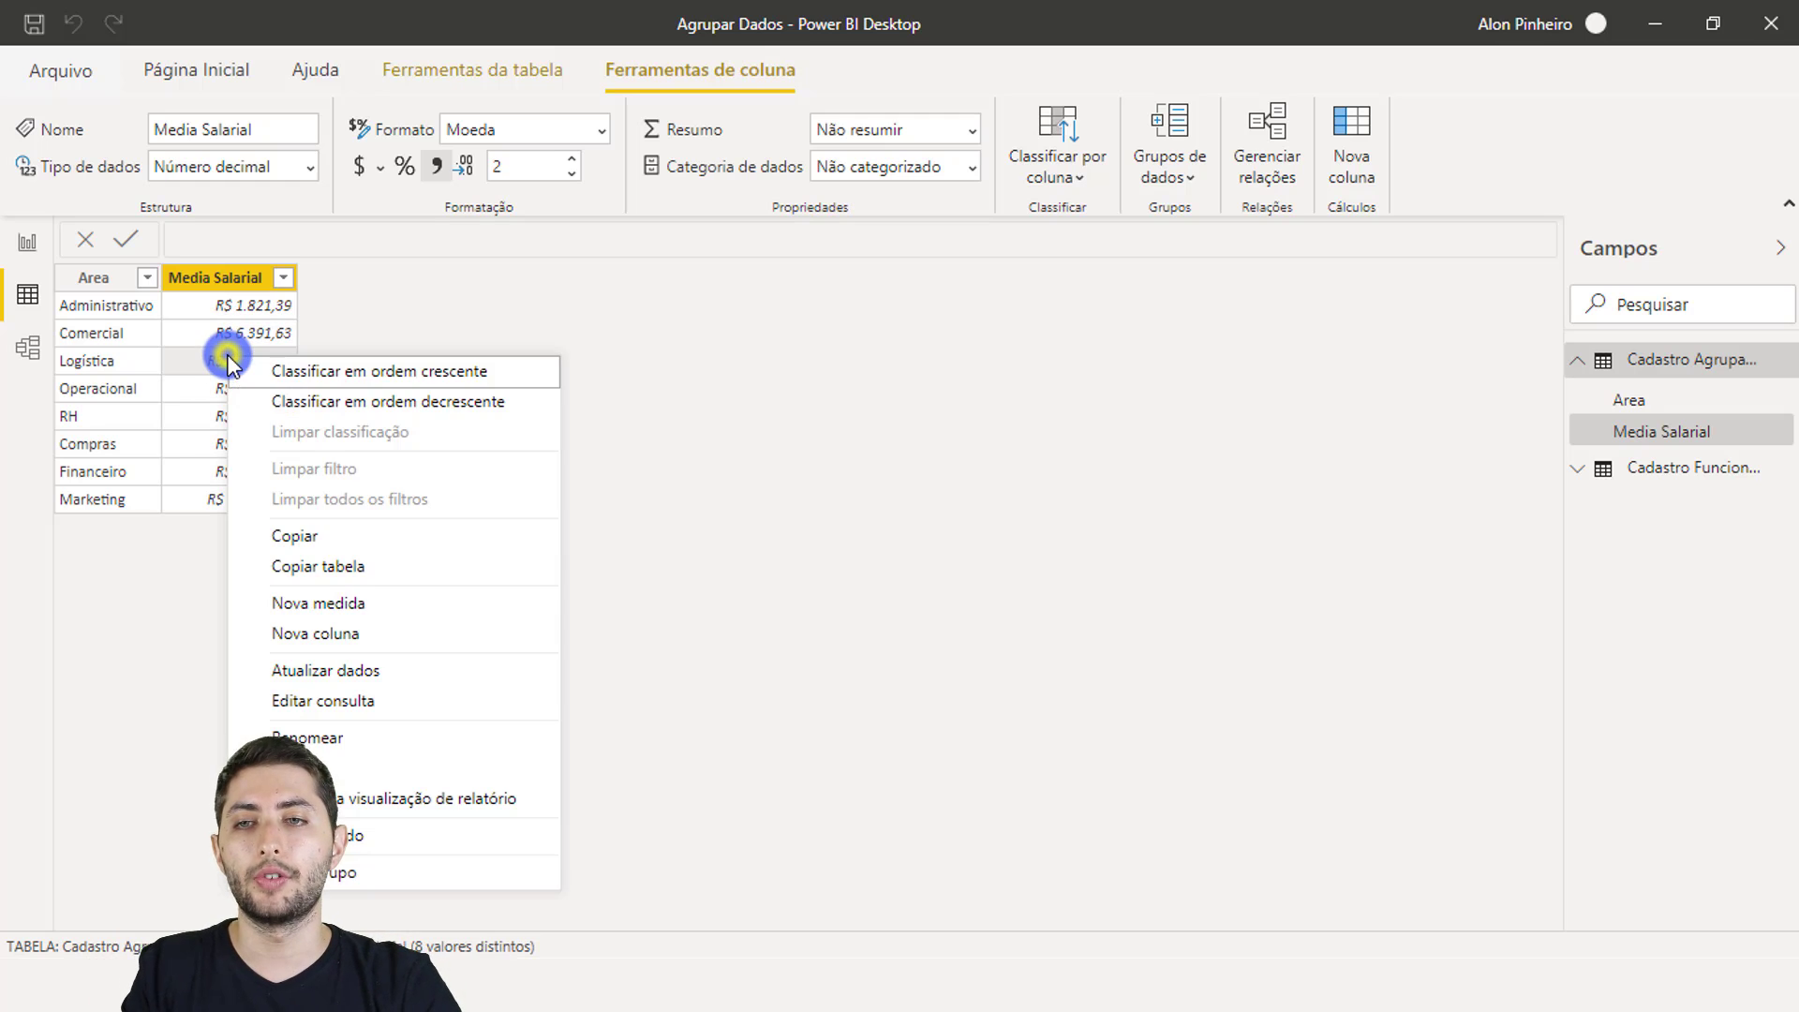
left_click(357, 600)
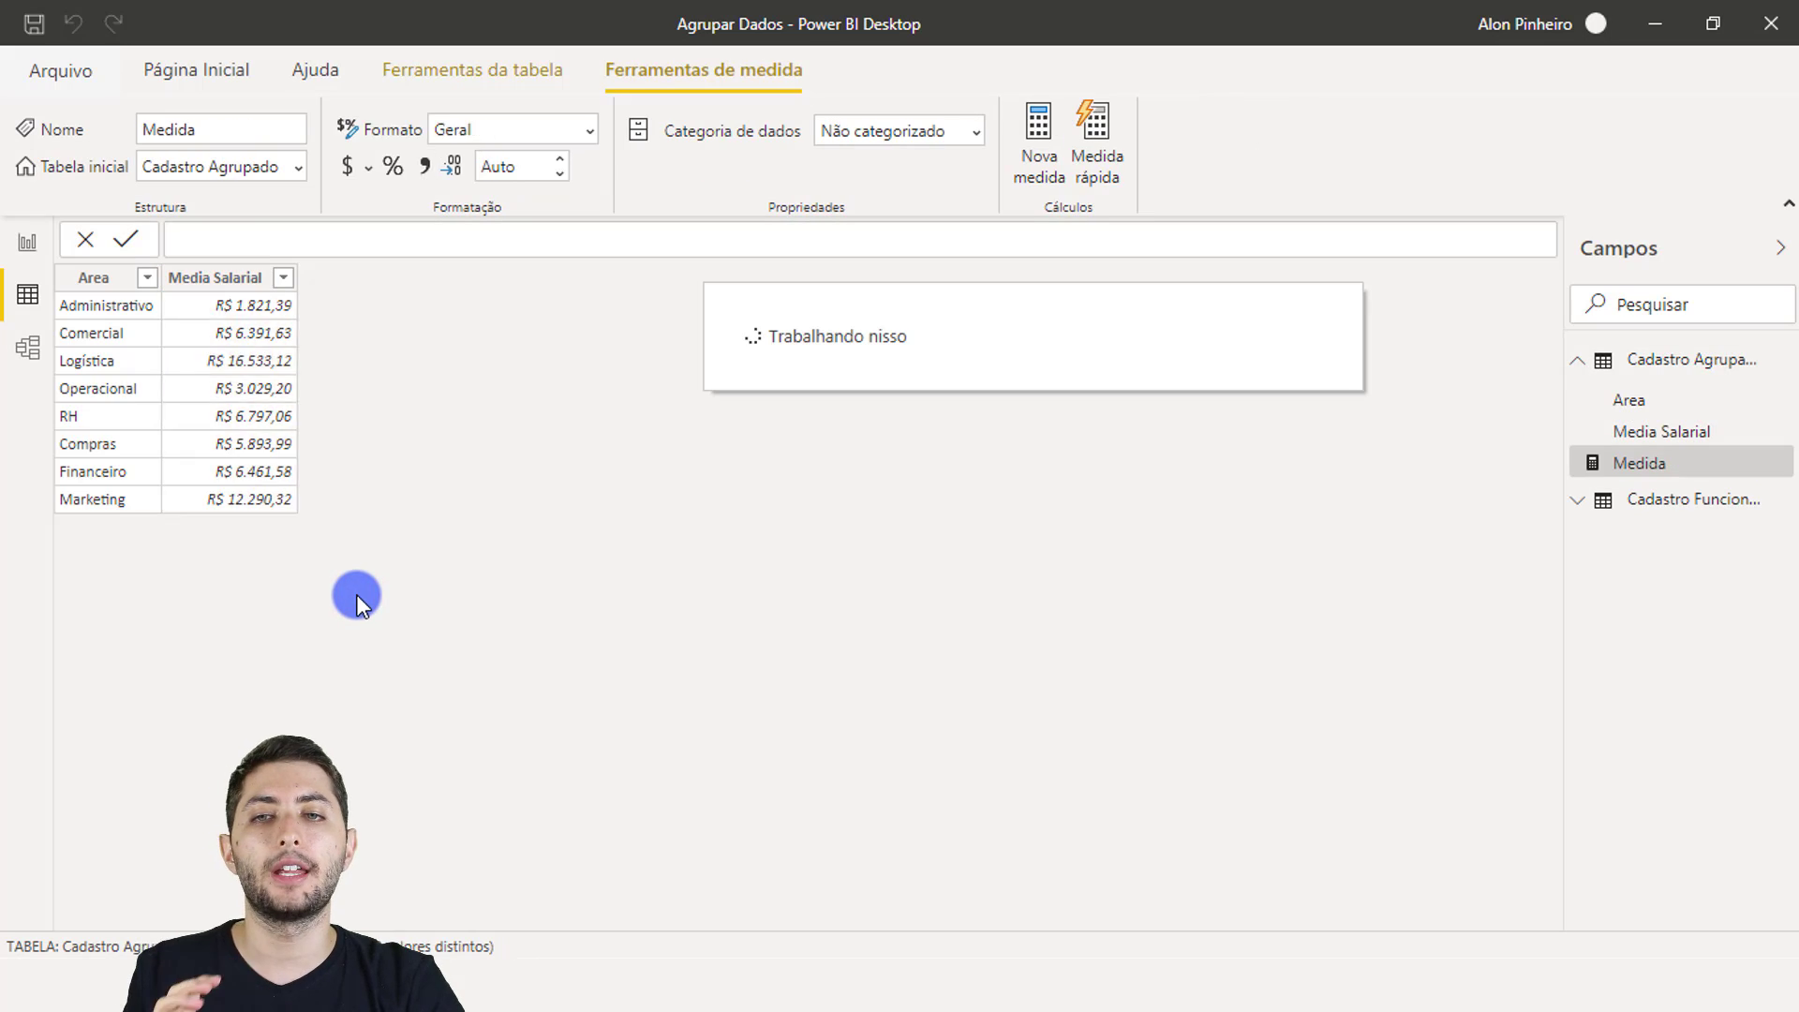
scroll(356, 239, "up", 2)
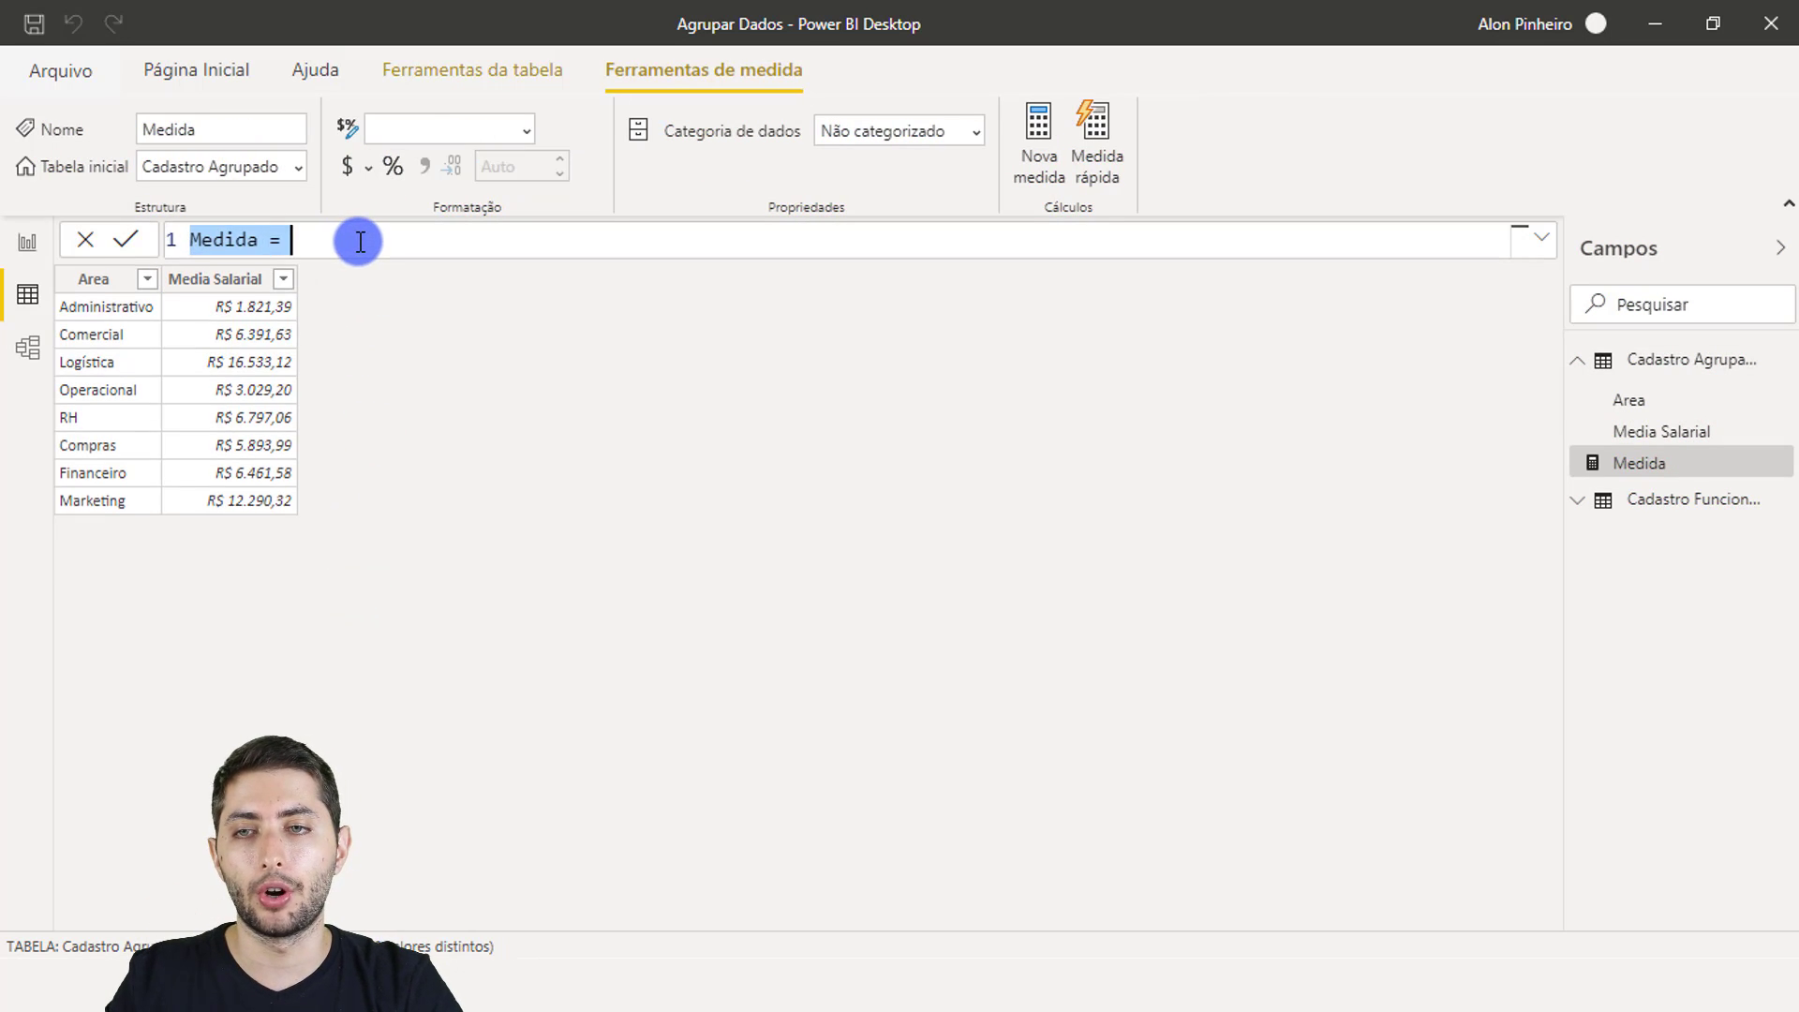
scroll(362, 241, "up", 1)
type("Numero ")
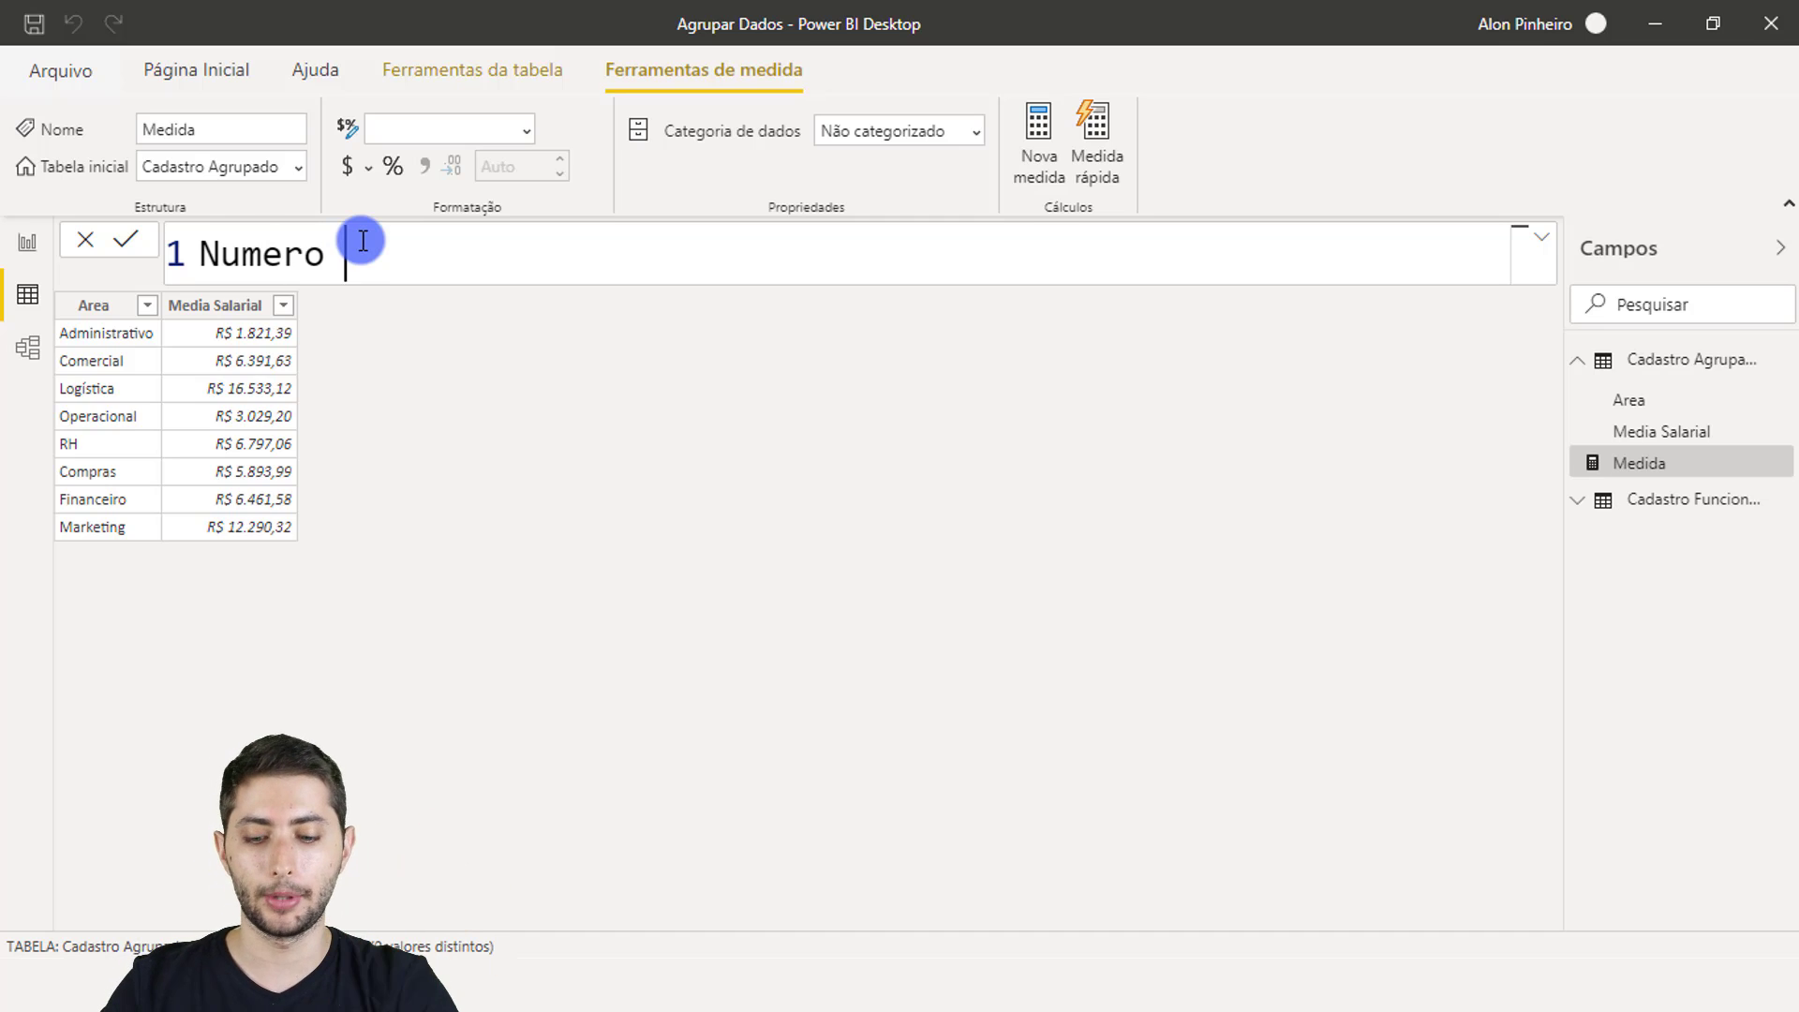
type("de A")
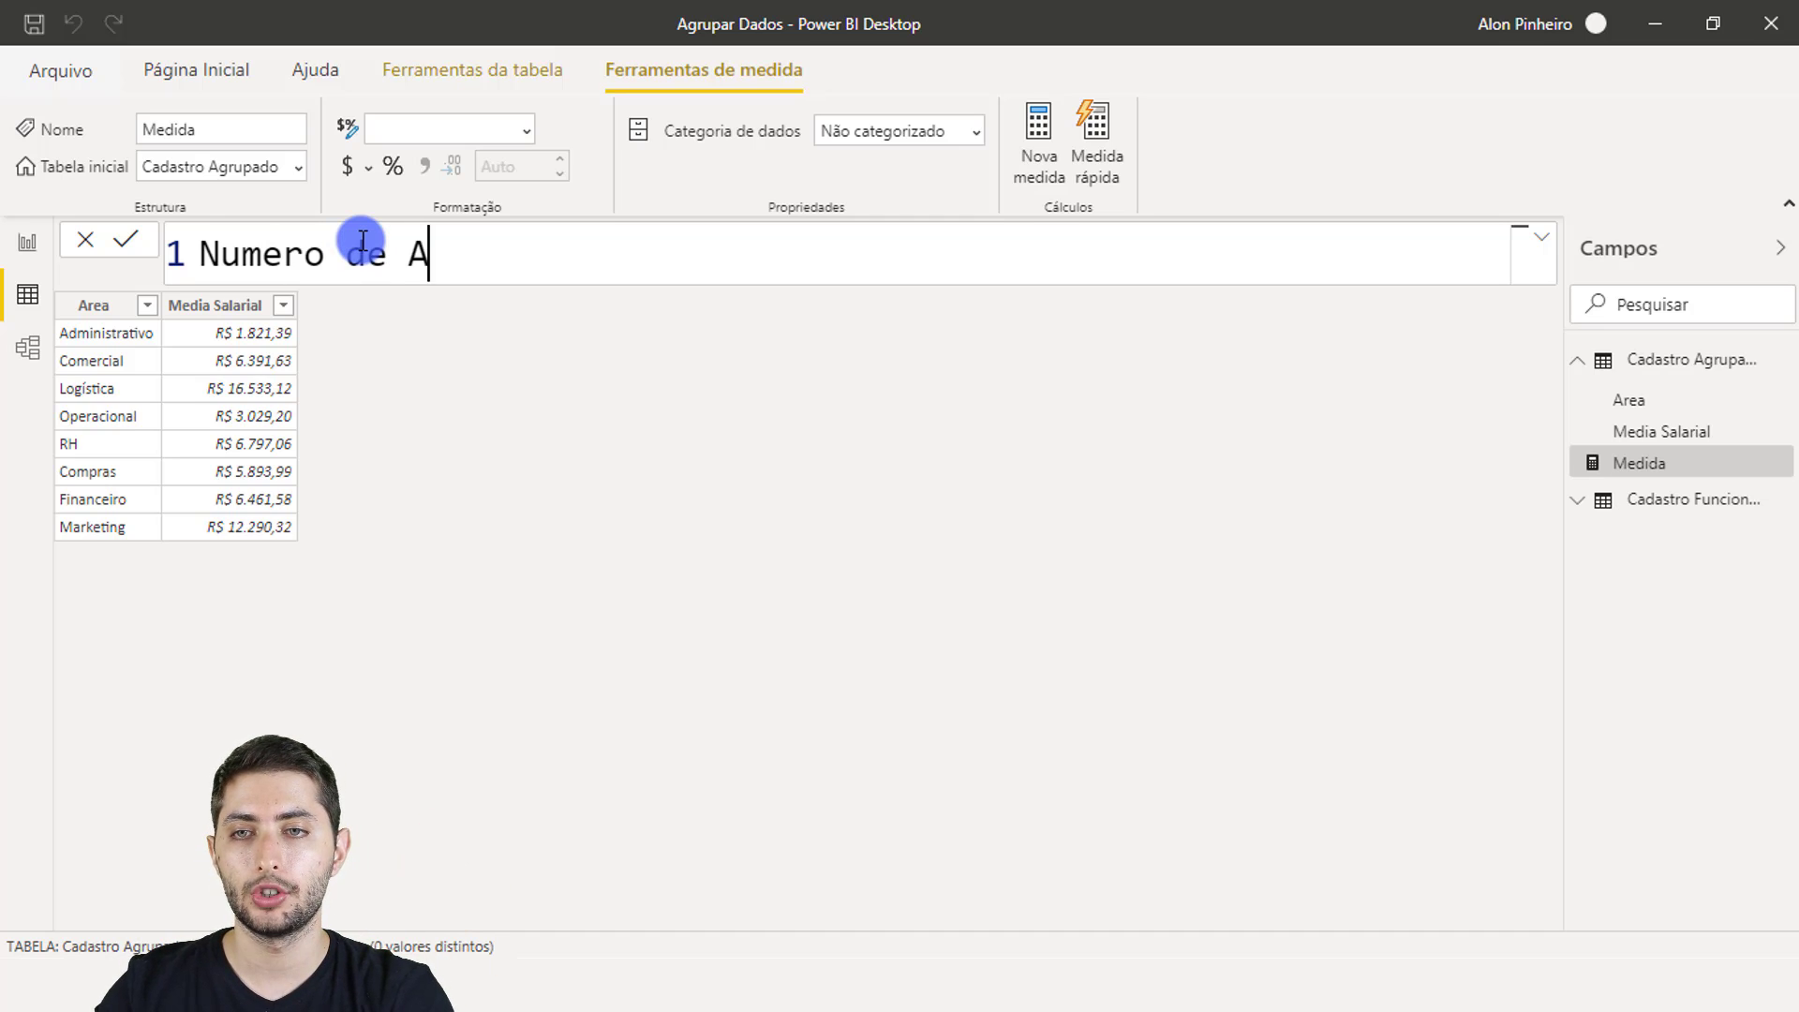
type("reas Salario")
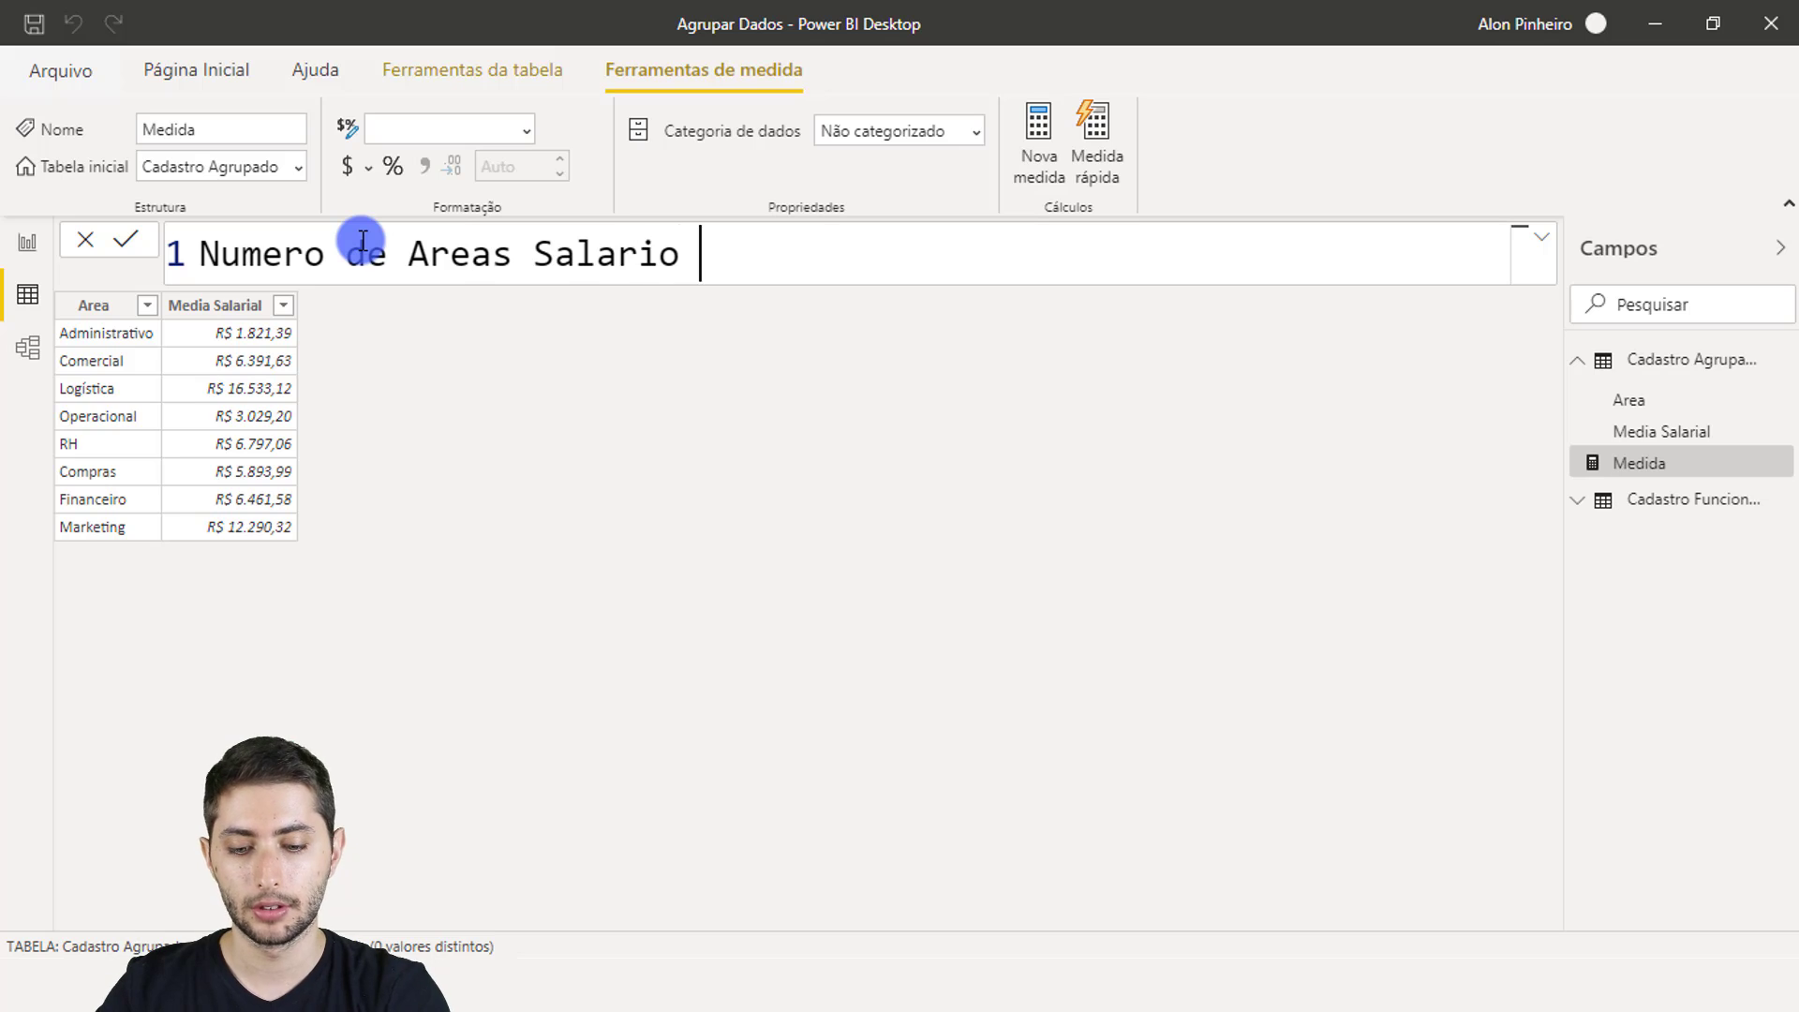
type(" >")
key("BackSpace")
type("A")
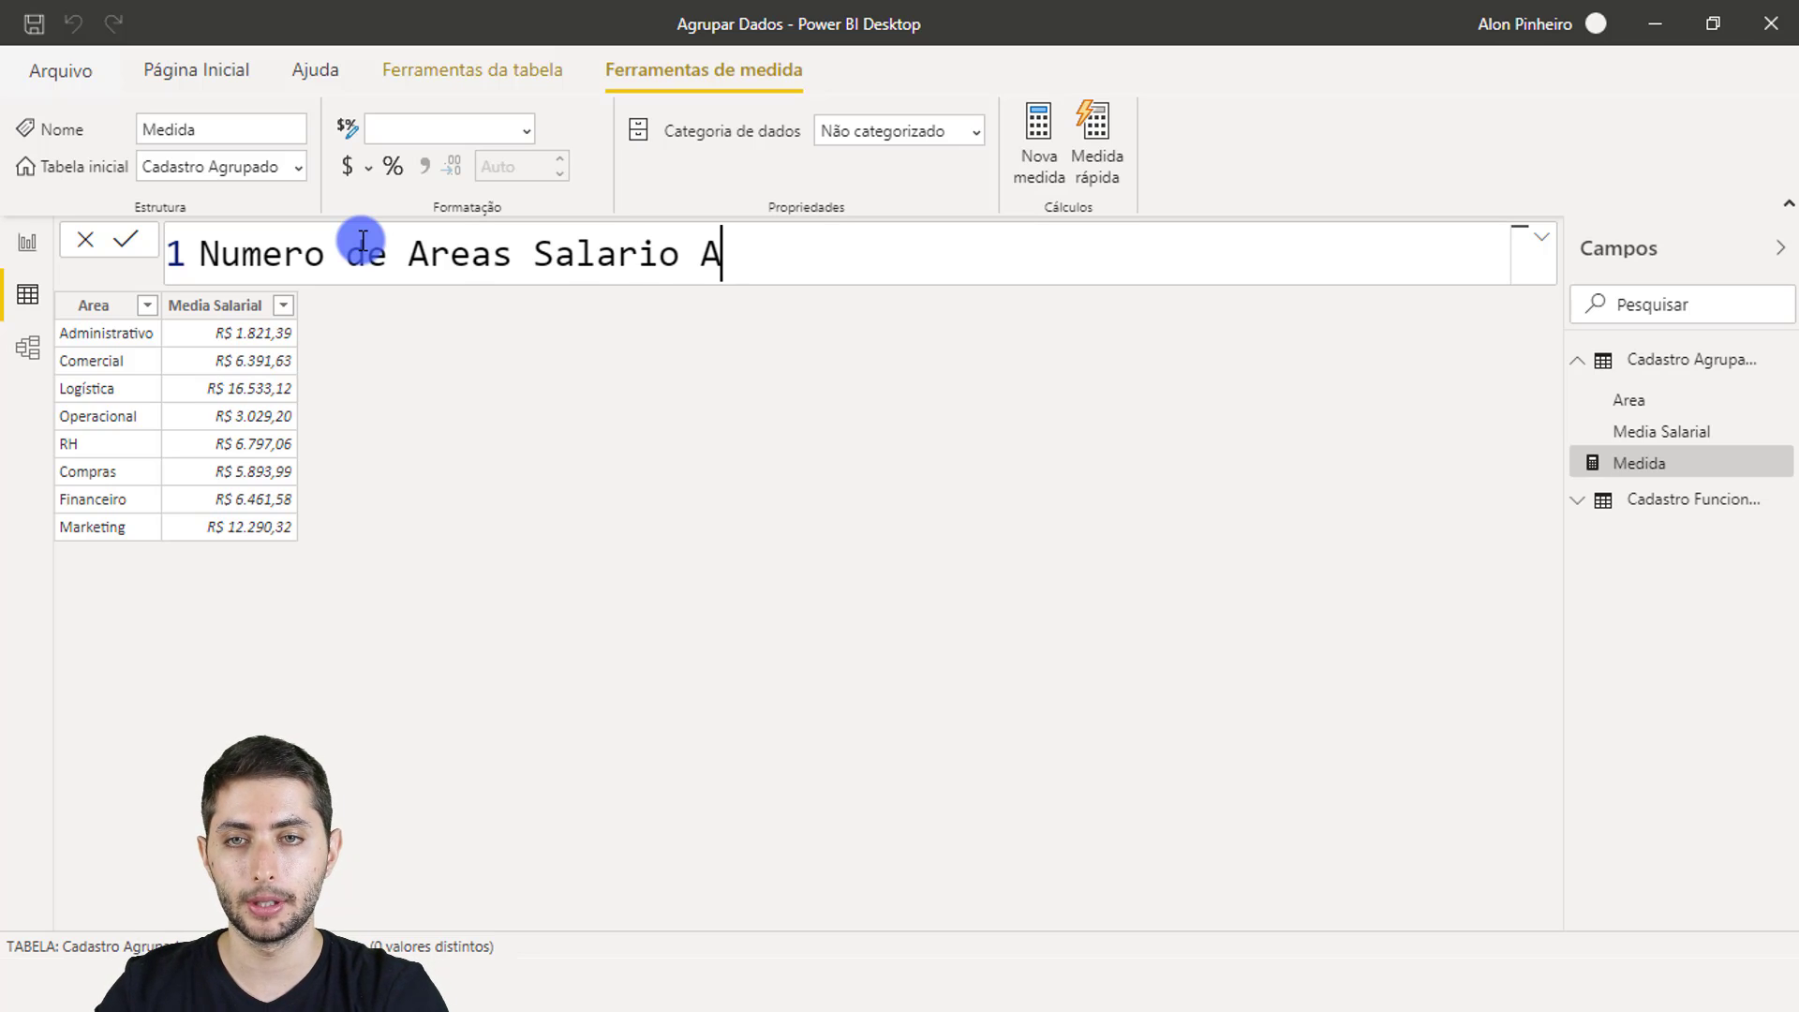
type("cima 5K")
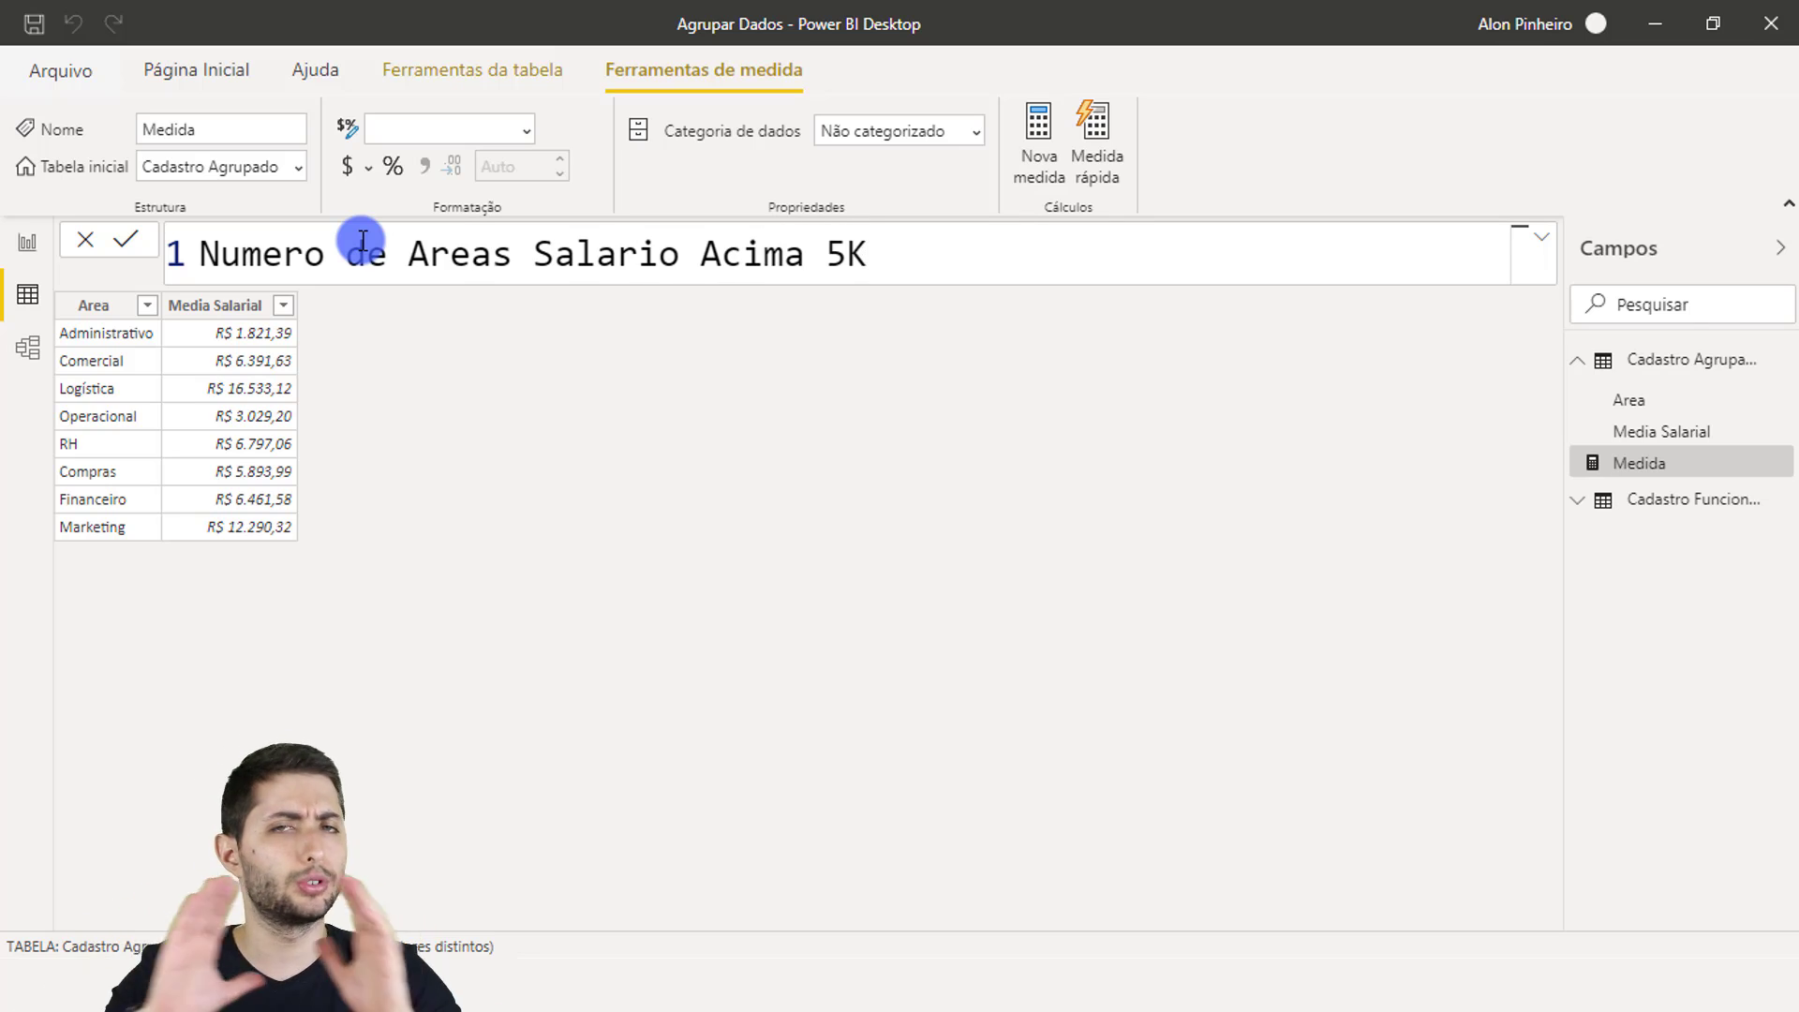
type(" =")
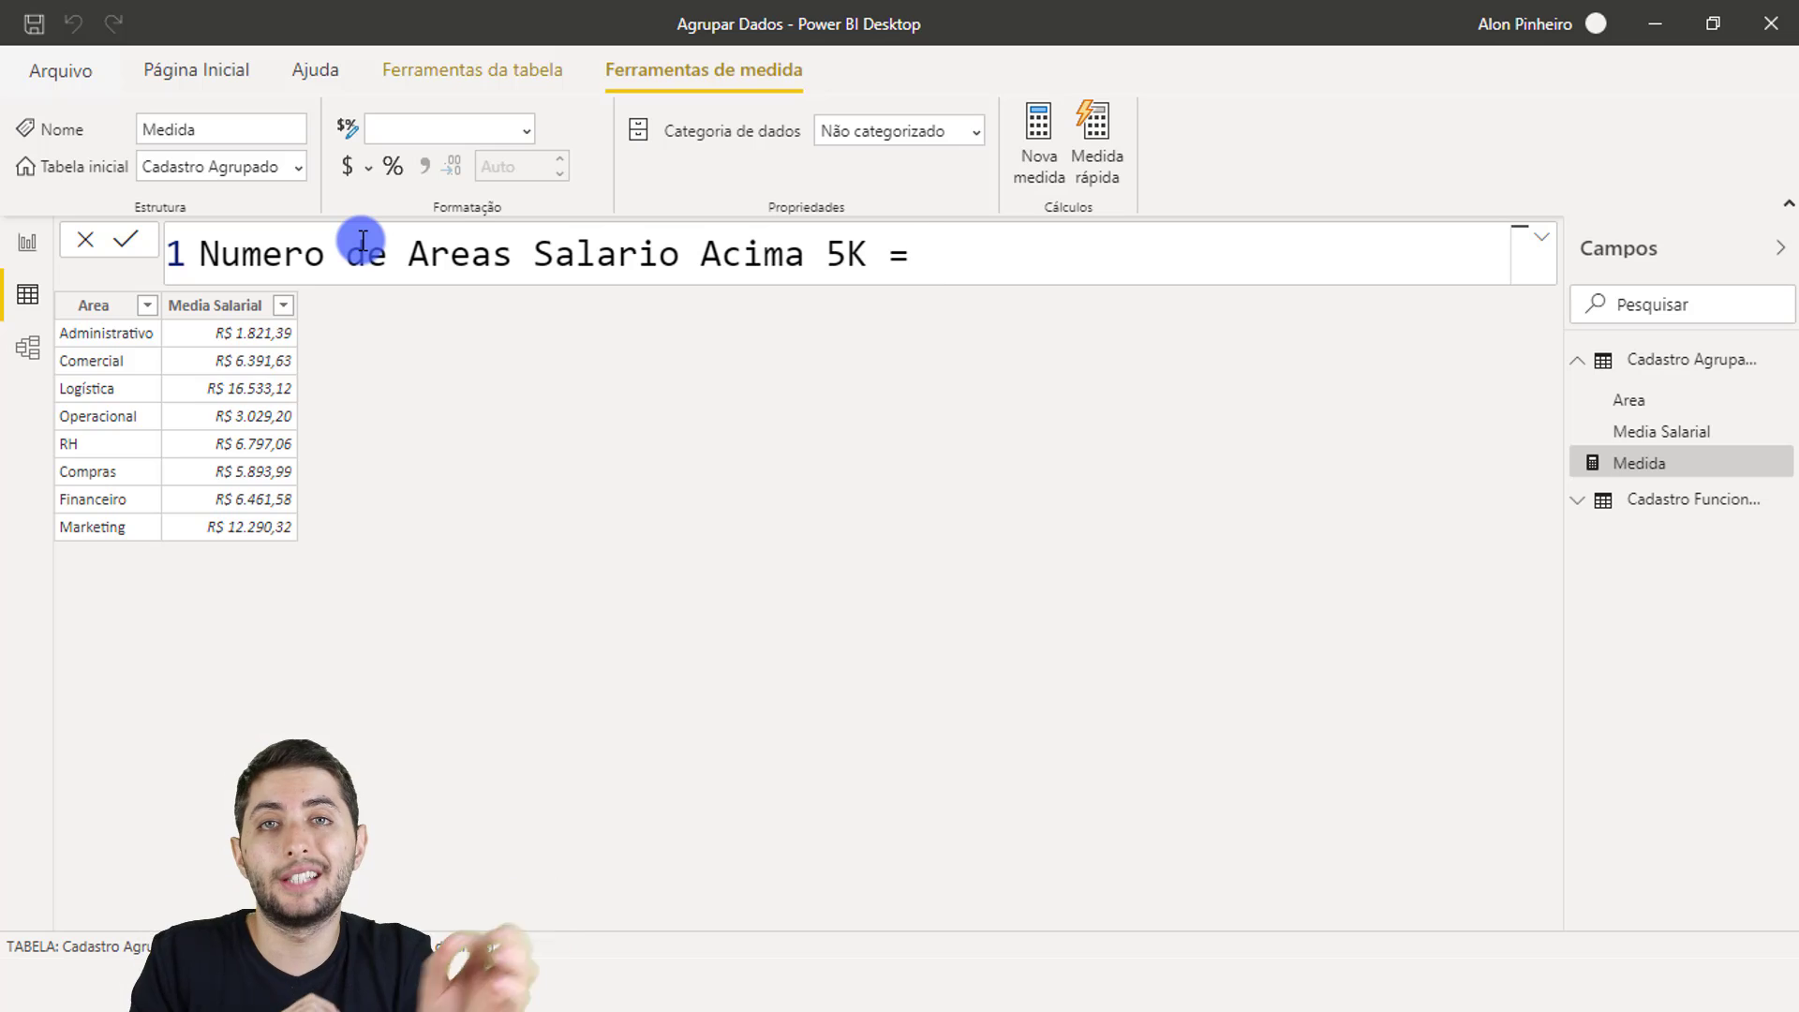
type("calcul")
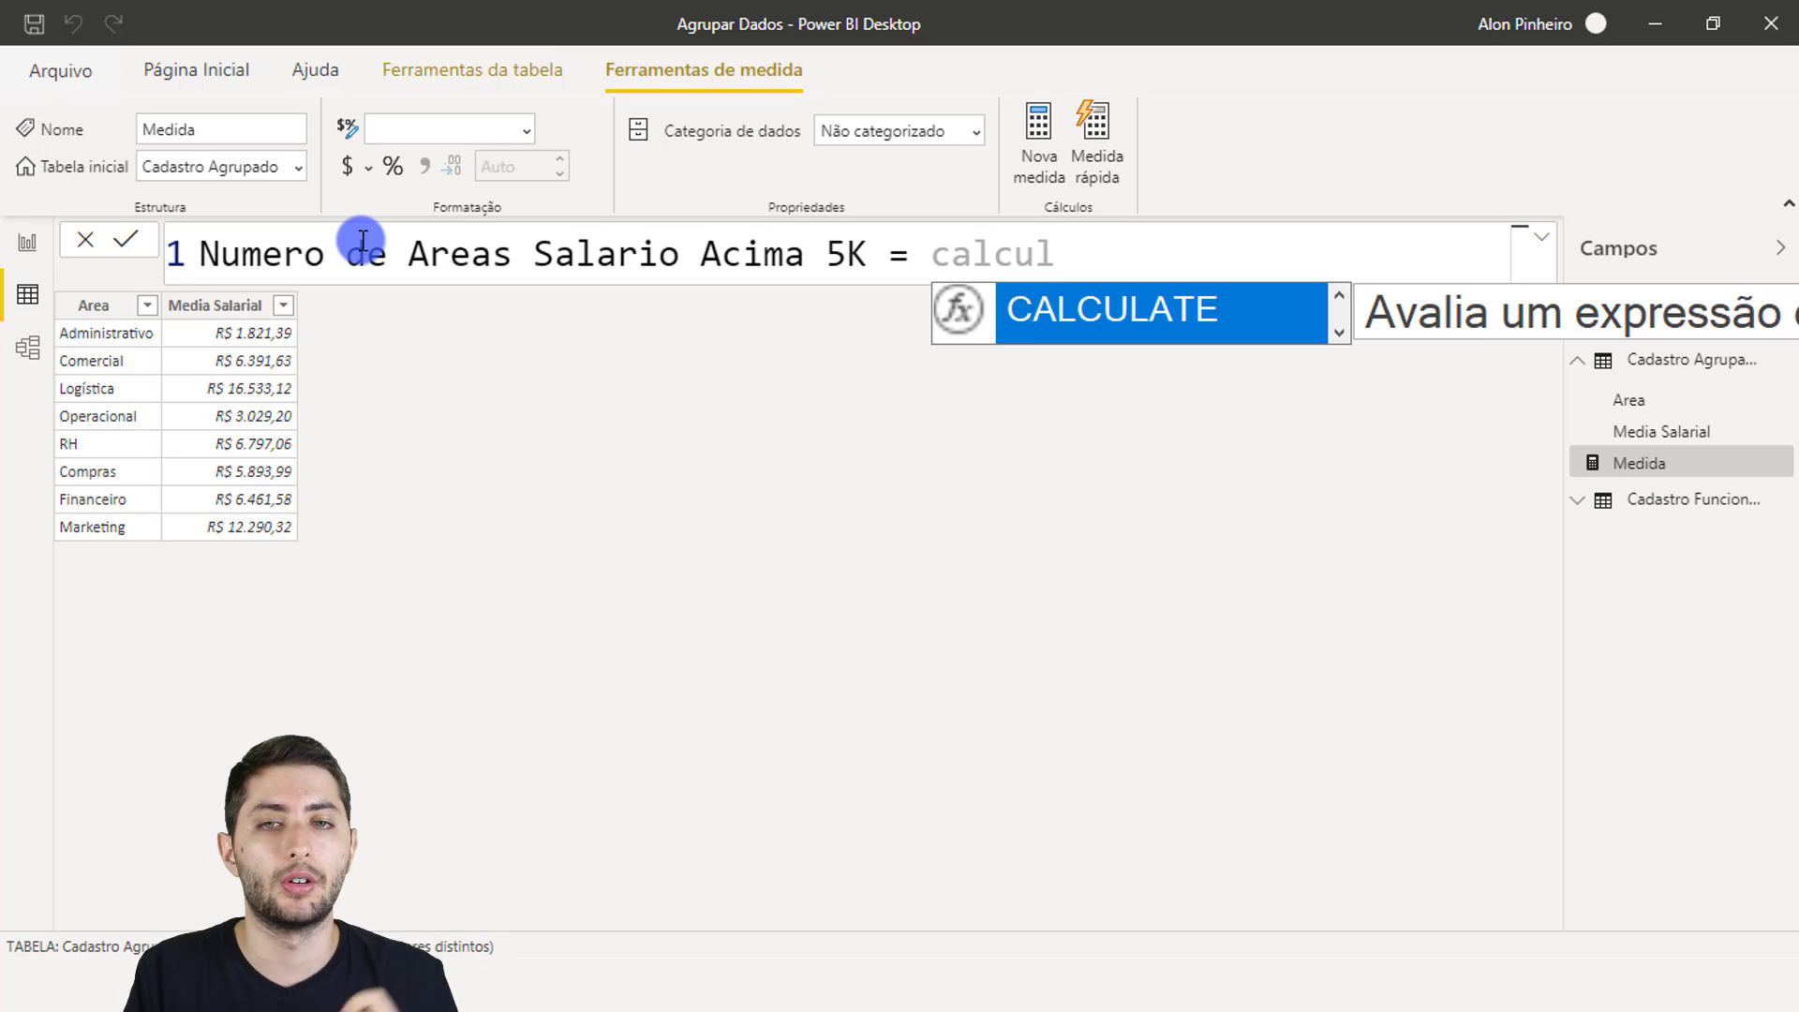
Step: Make the measure CALCULATE a COUNT of 'Cadastro Agrupado'[Area]
key("Tab")
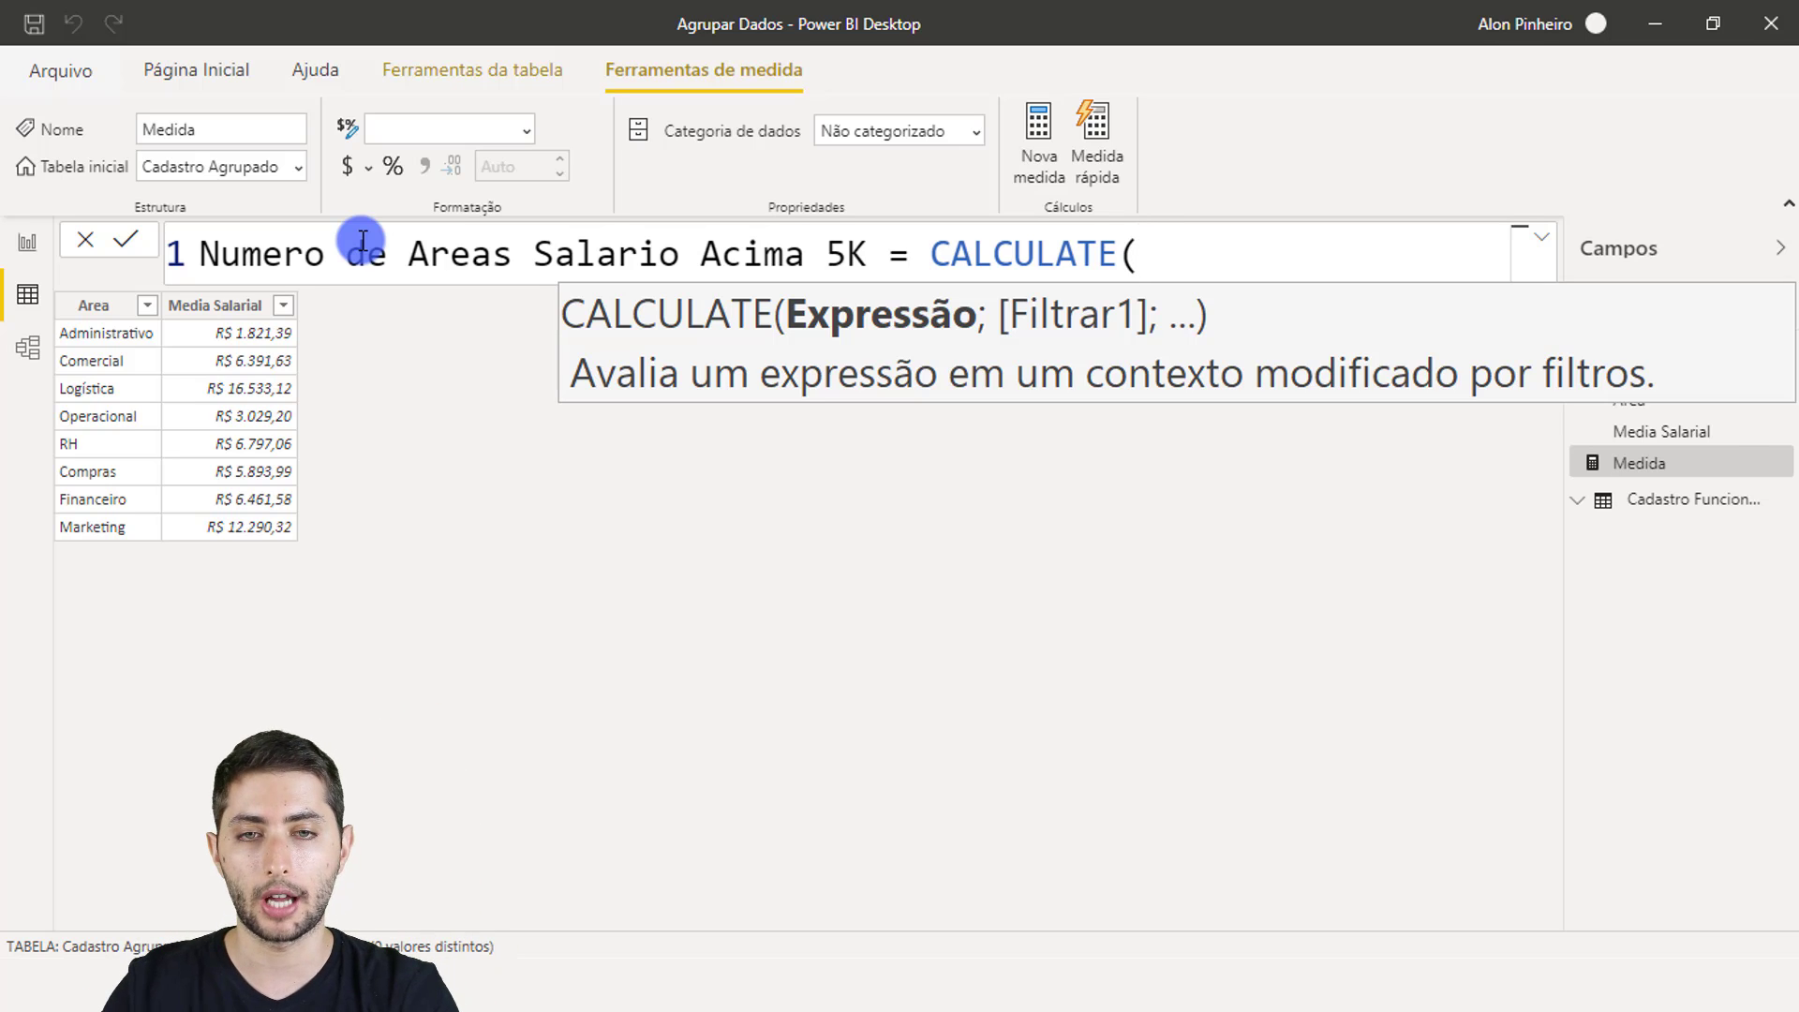
type("count")
key("Tab")
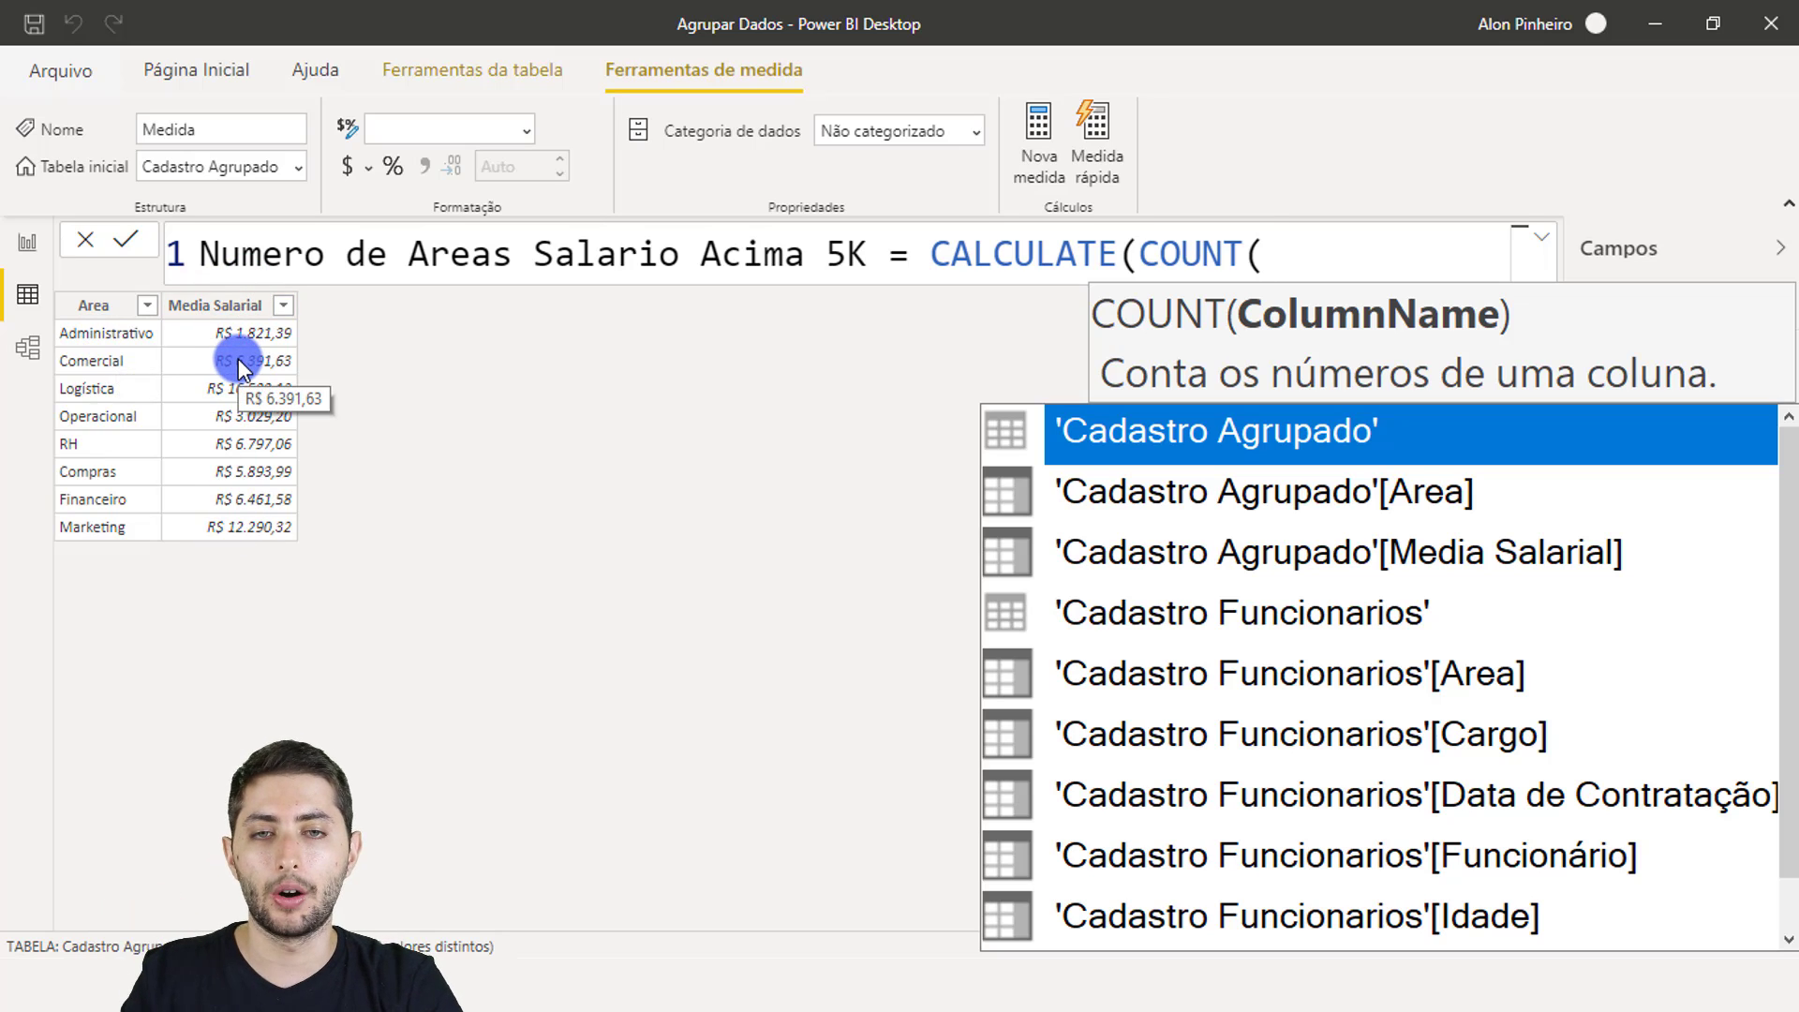
type("cadastro  agru")
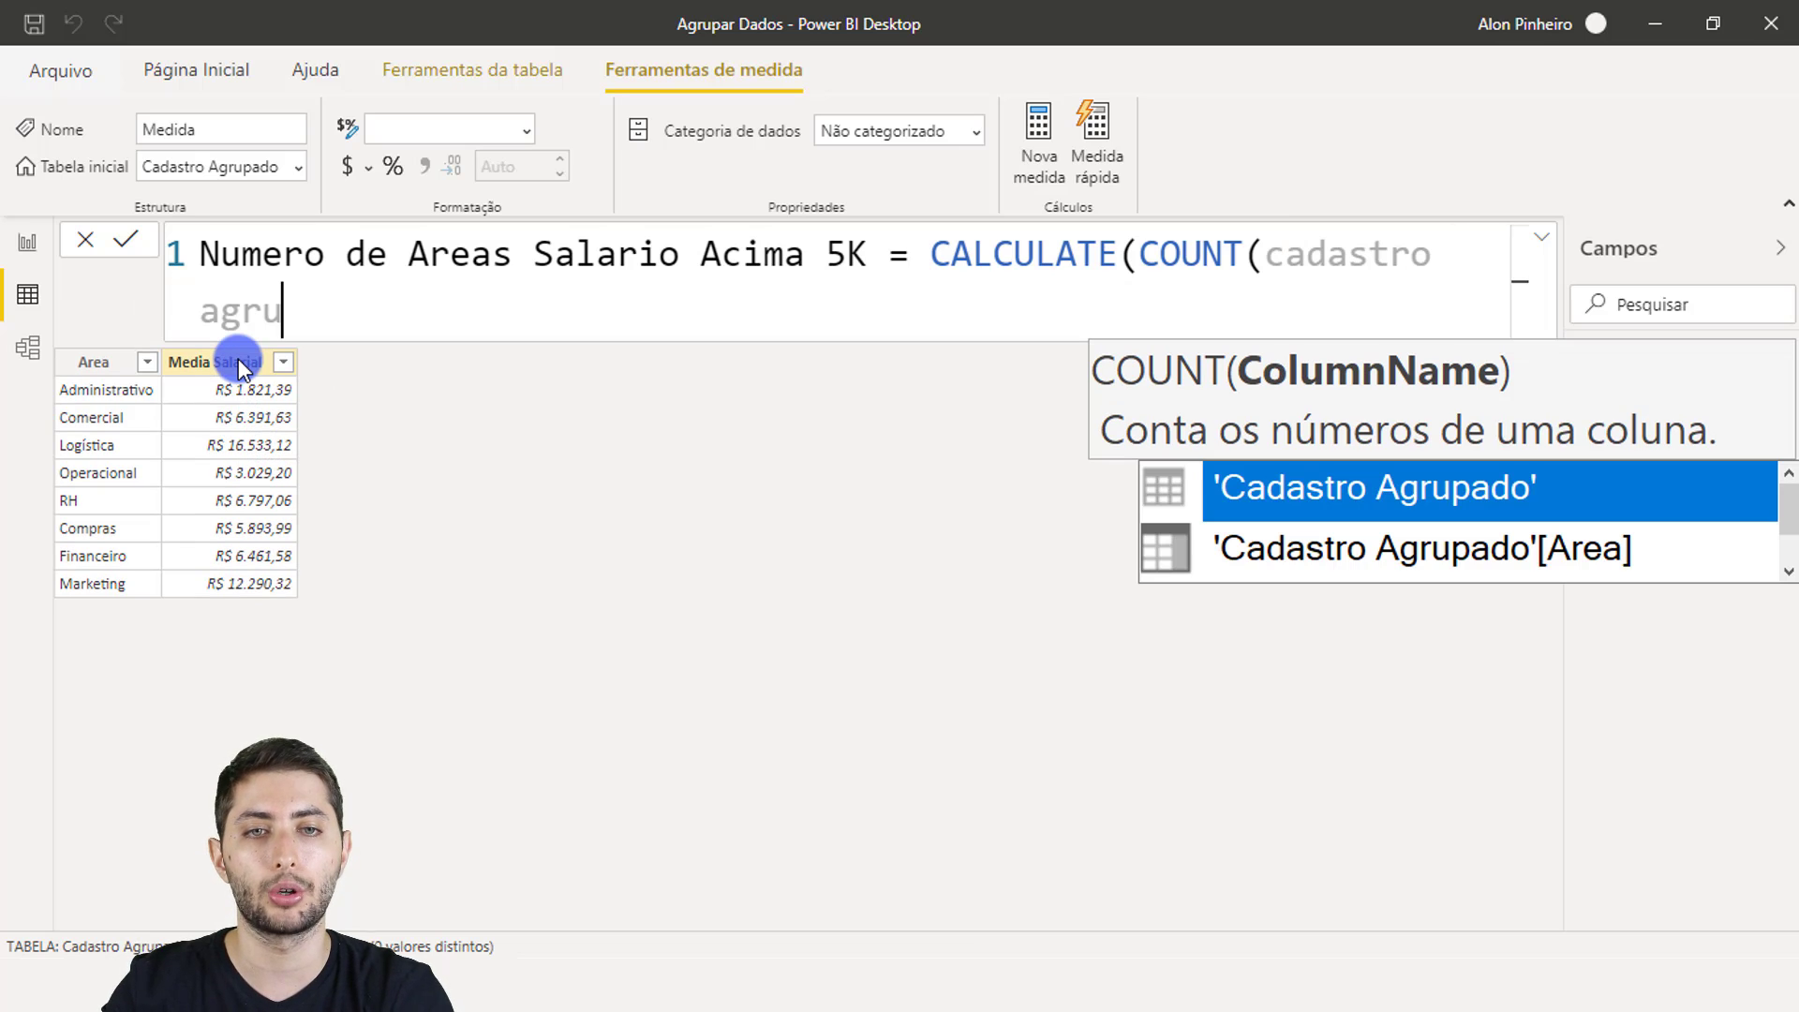
key("Down")
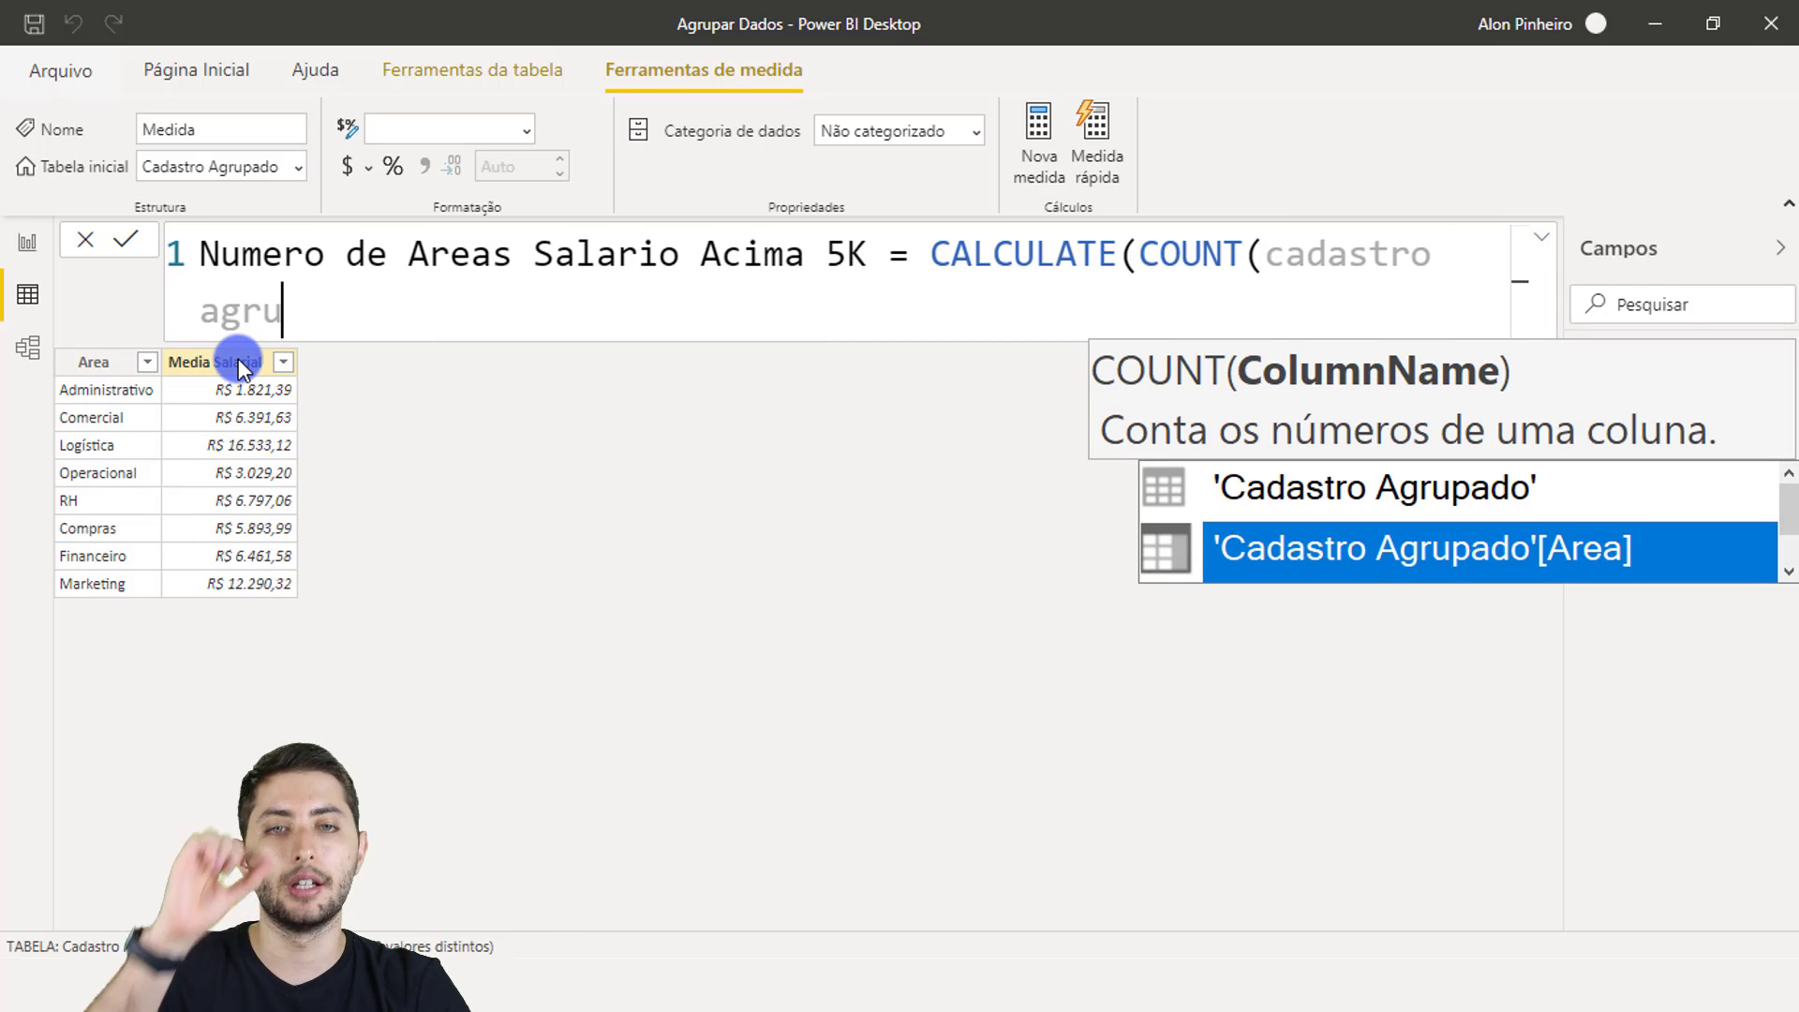
left_click(1562, 565)
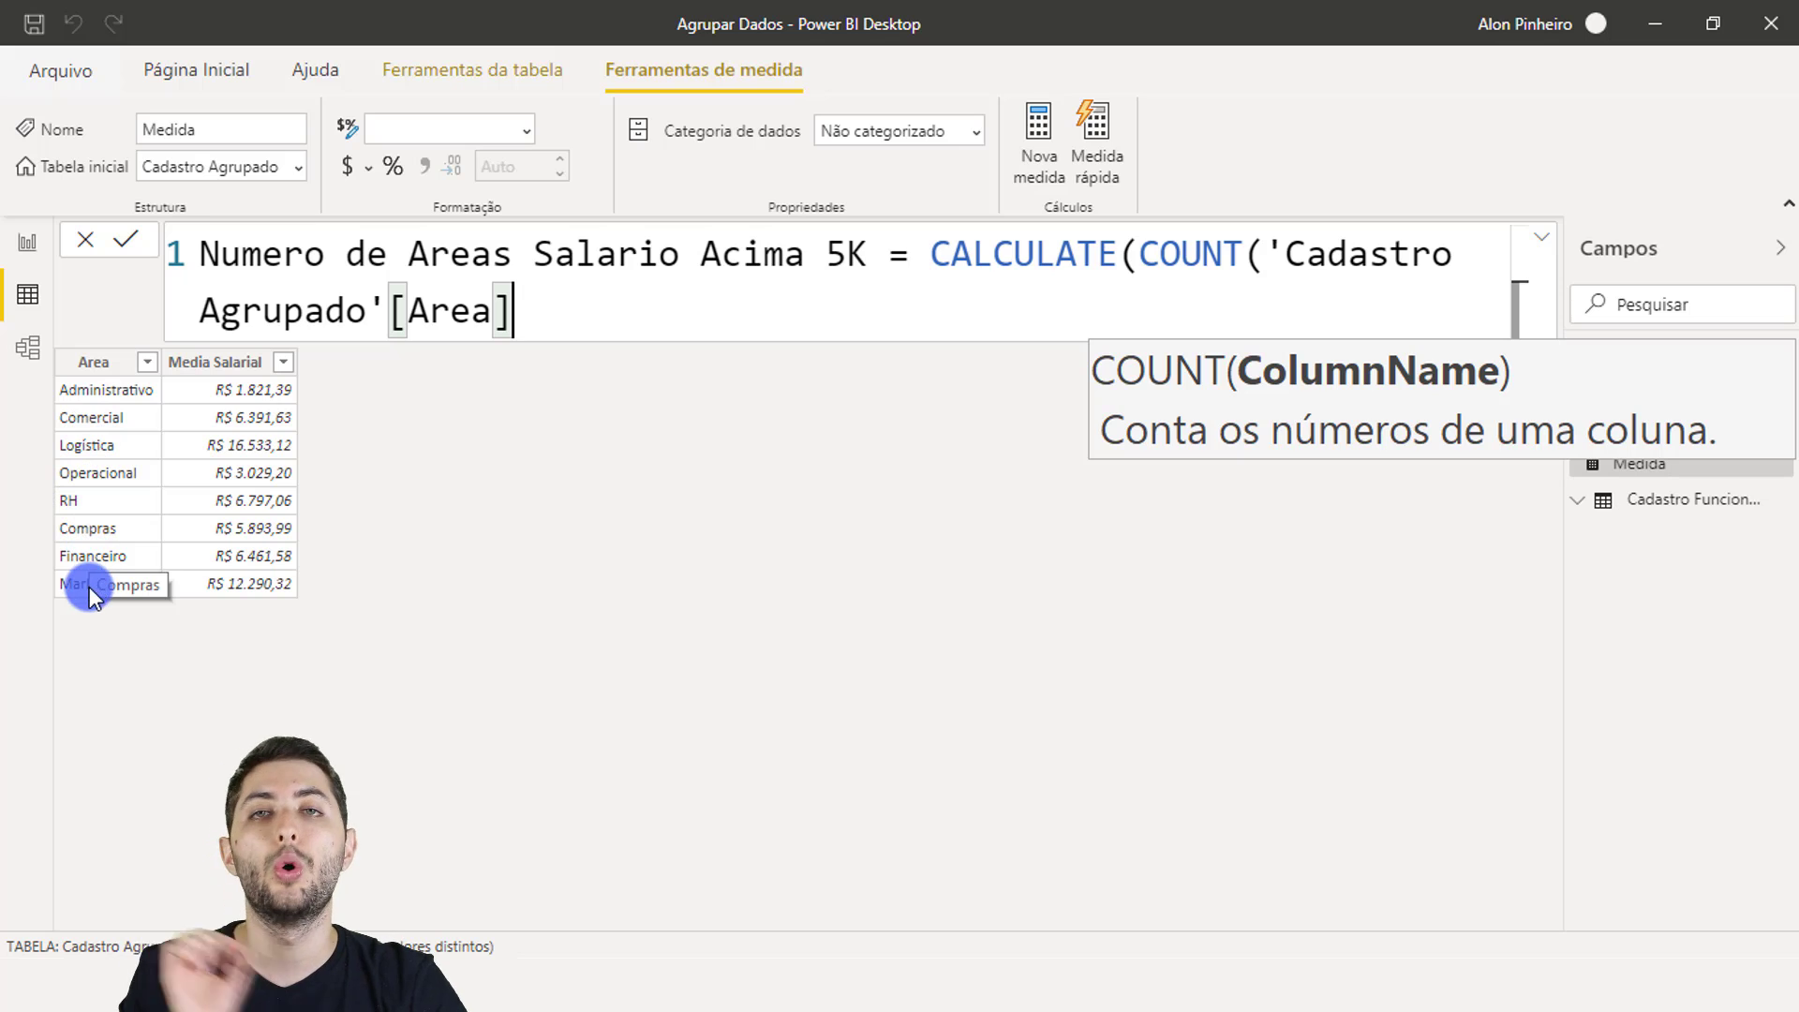
type(")")
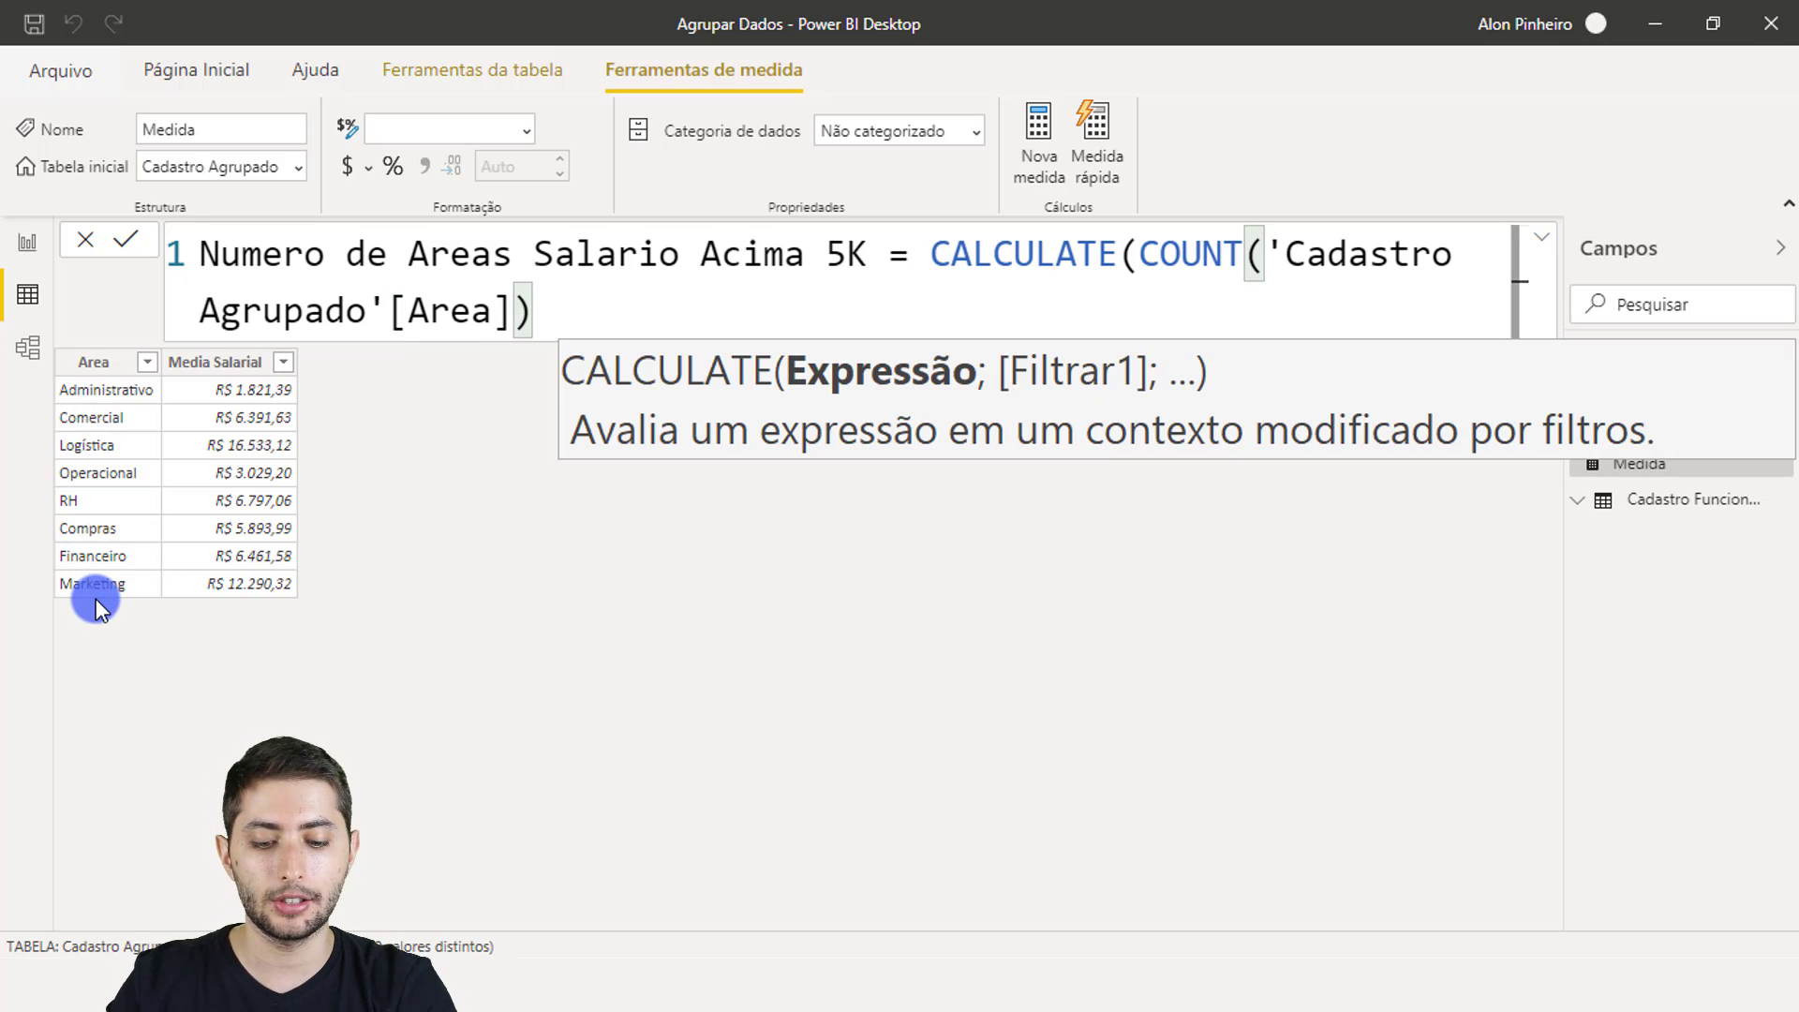
type(";")
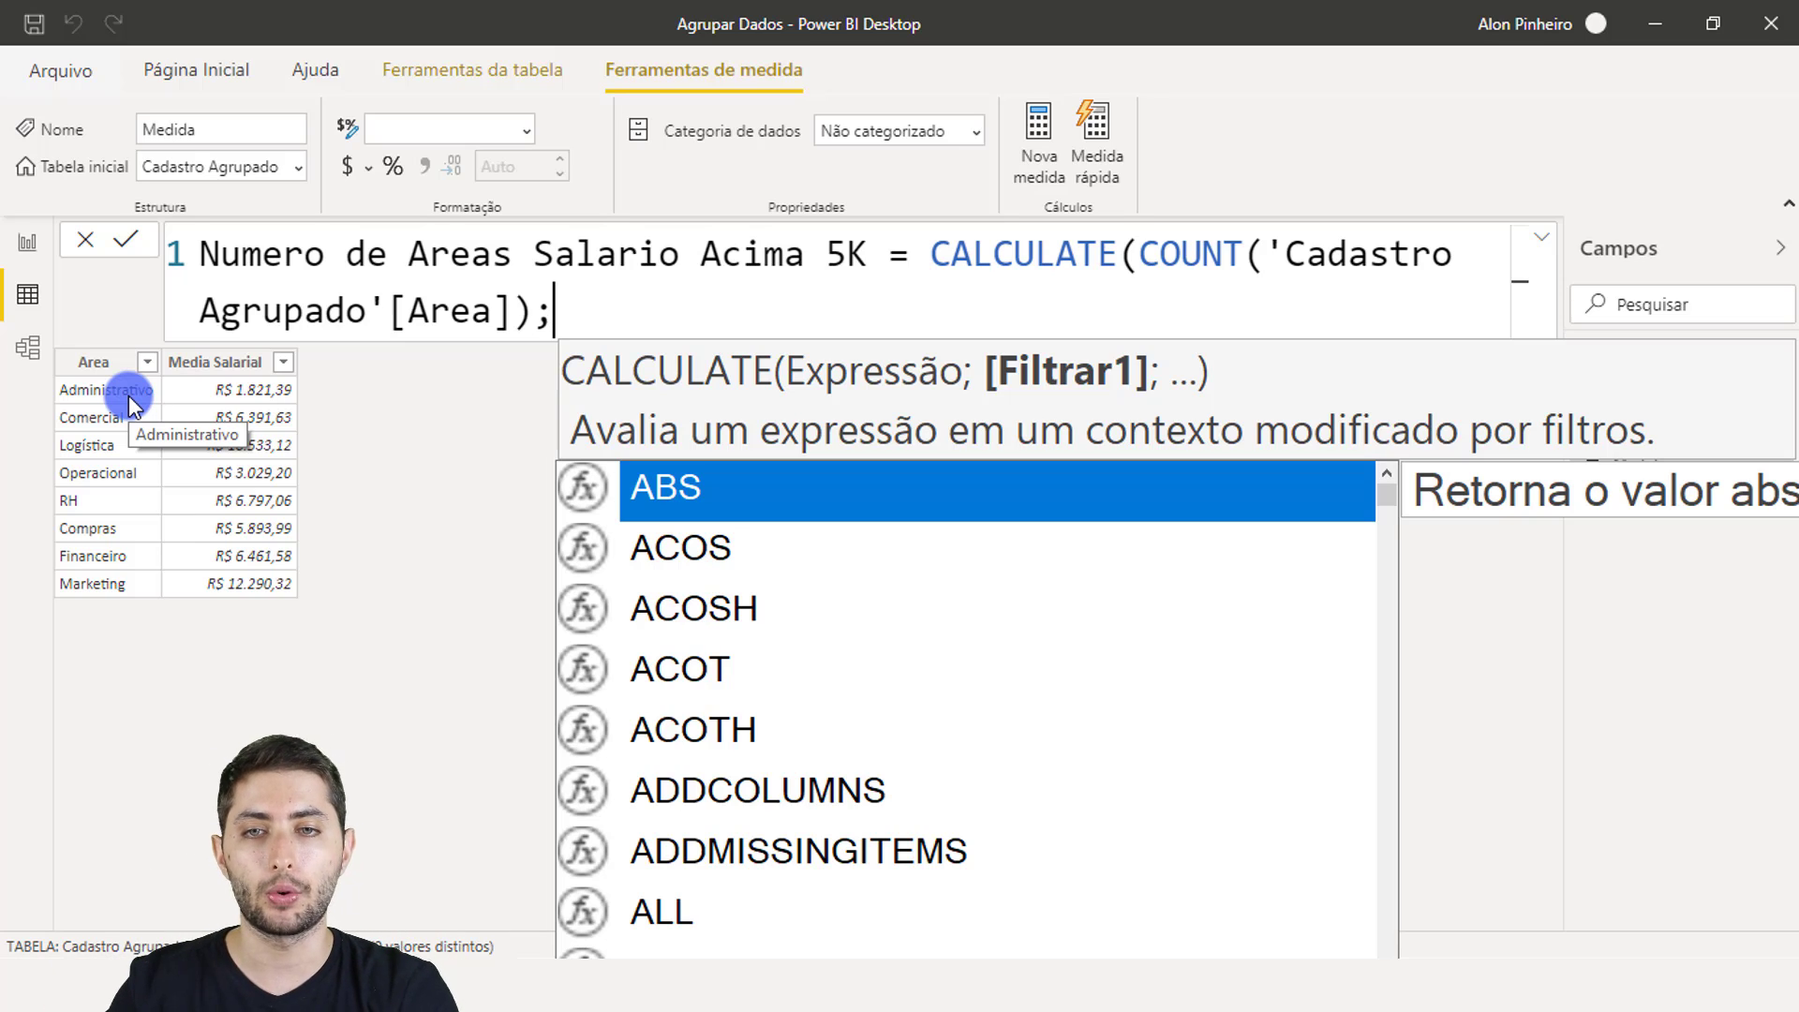
Step: Add the filter 'Cadastro Agrupado'[Media Salarial]>=5000 and commit the measure
type("m")
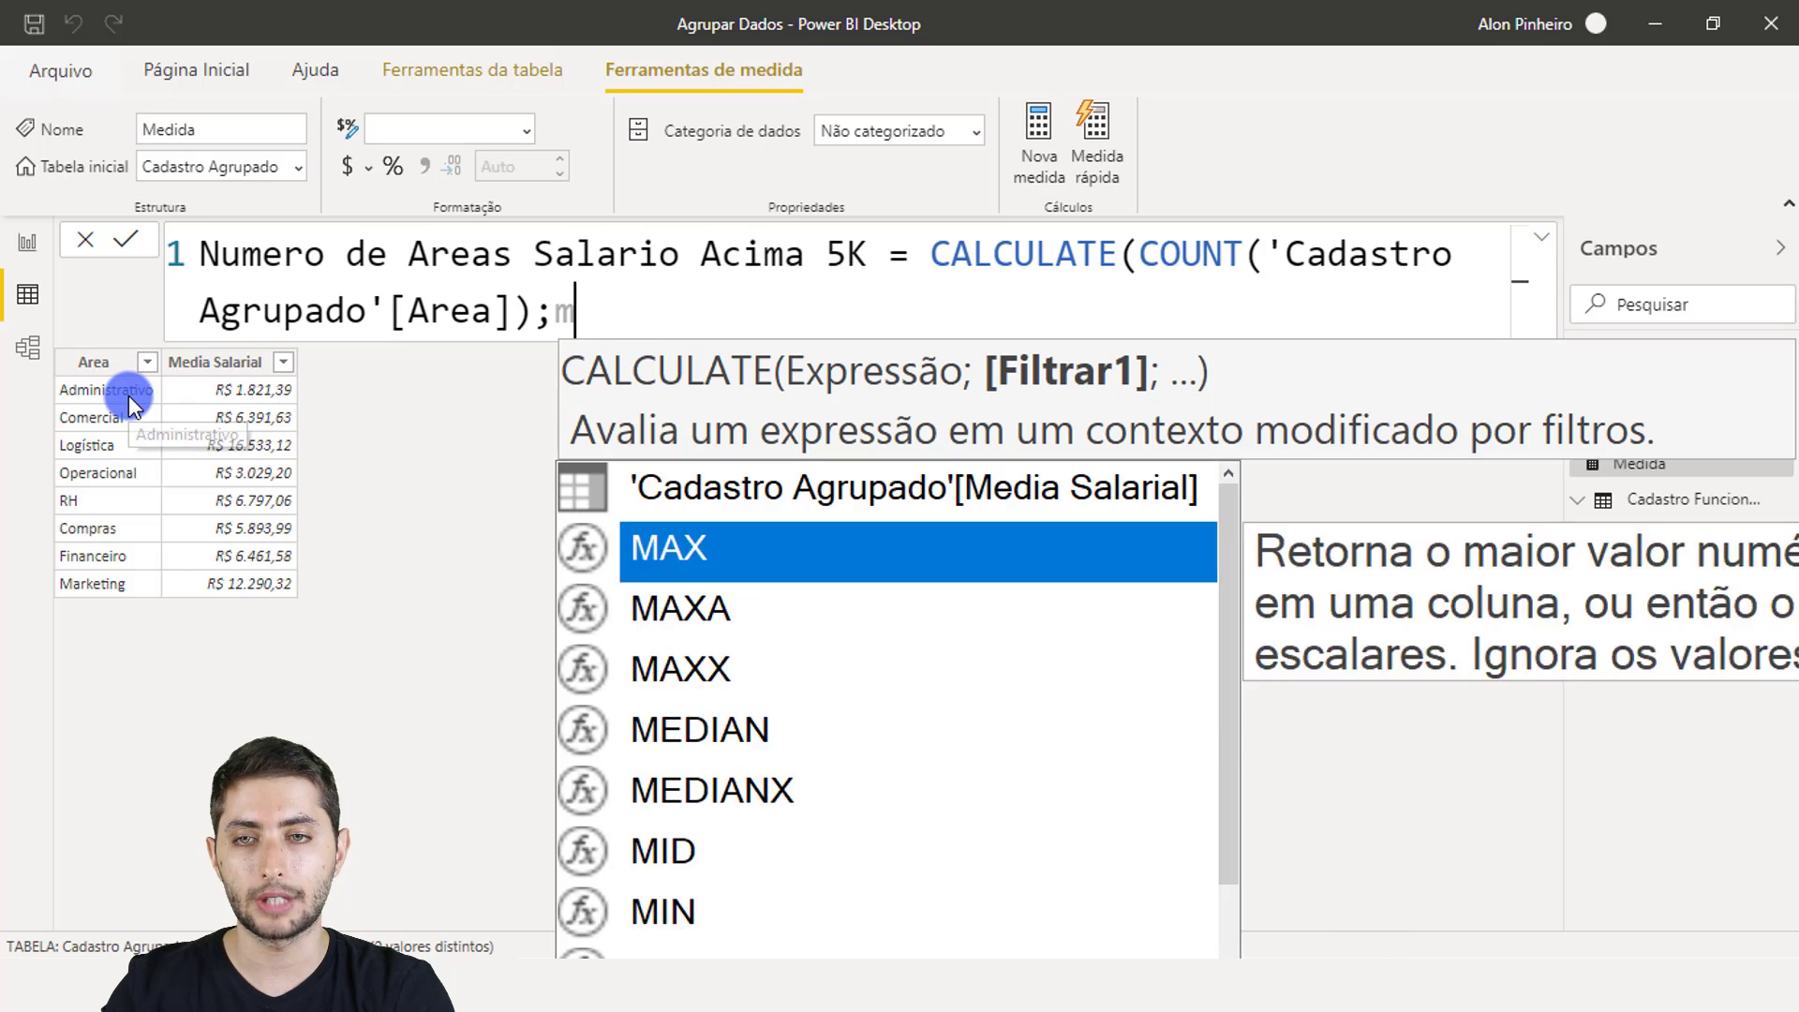
type("edia")
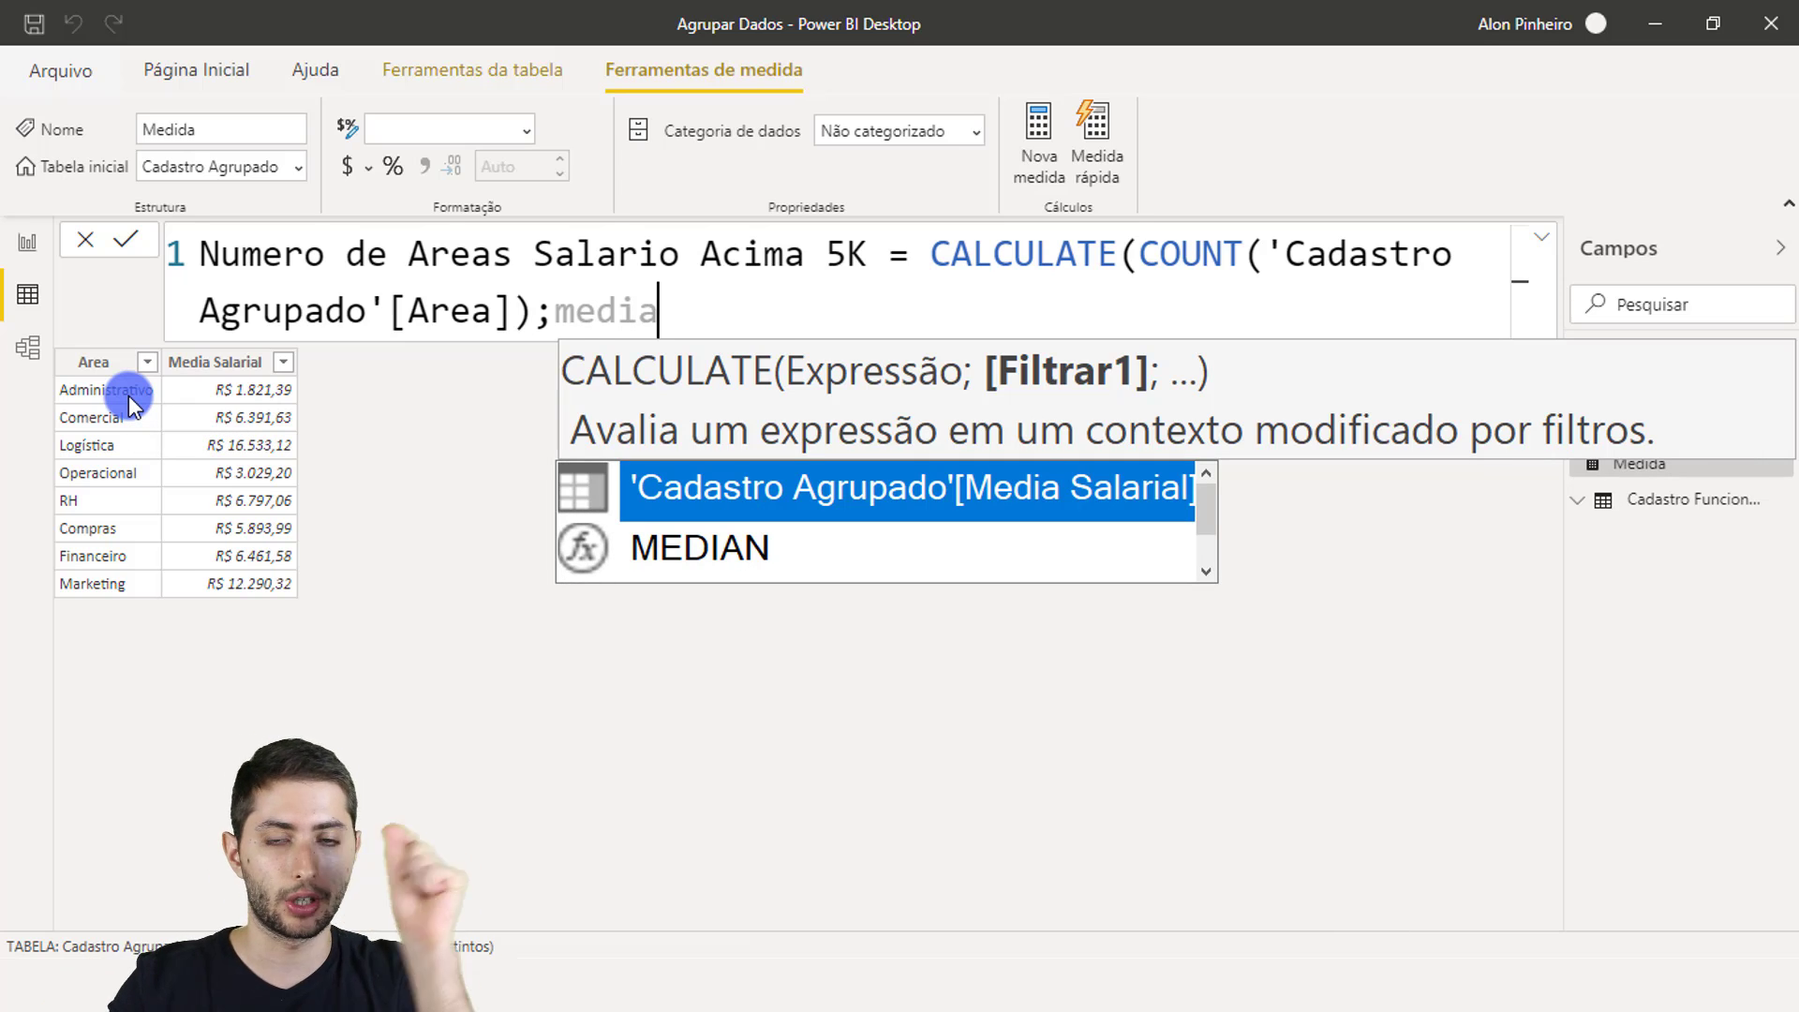
key("Tab")
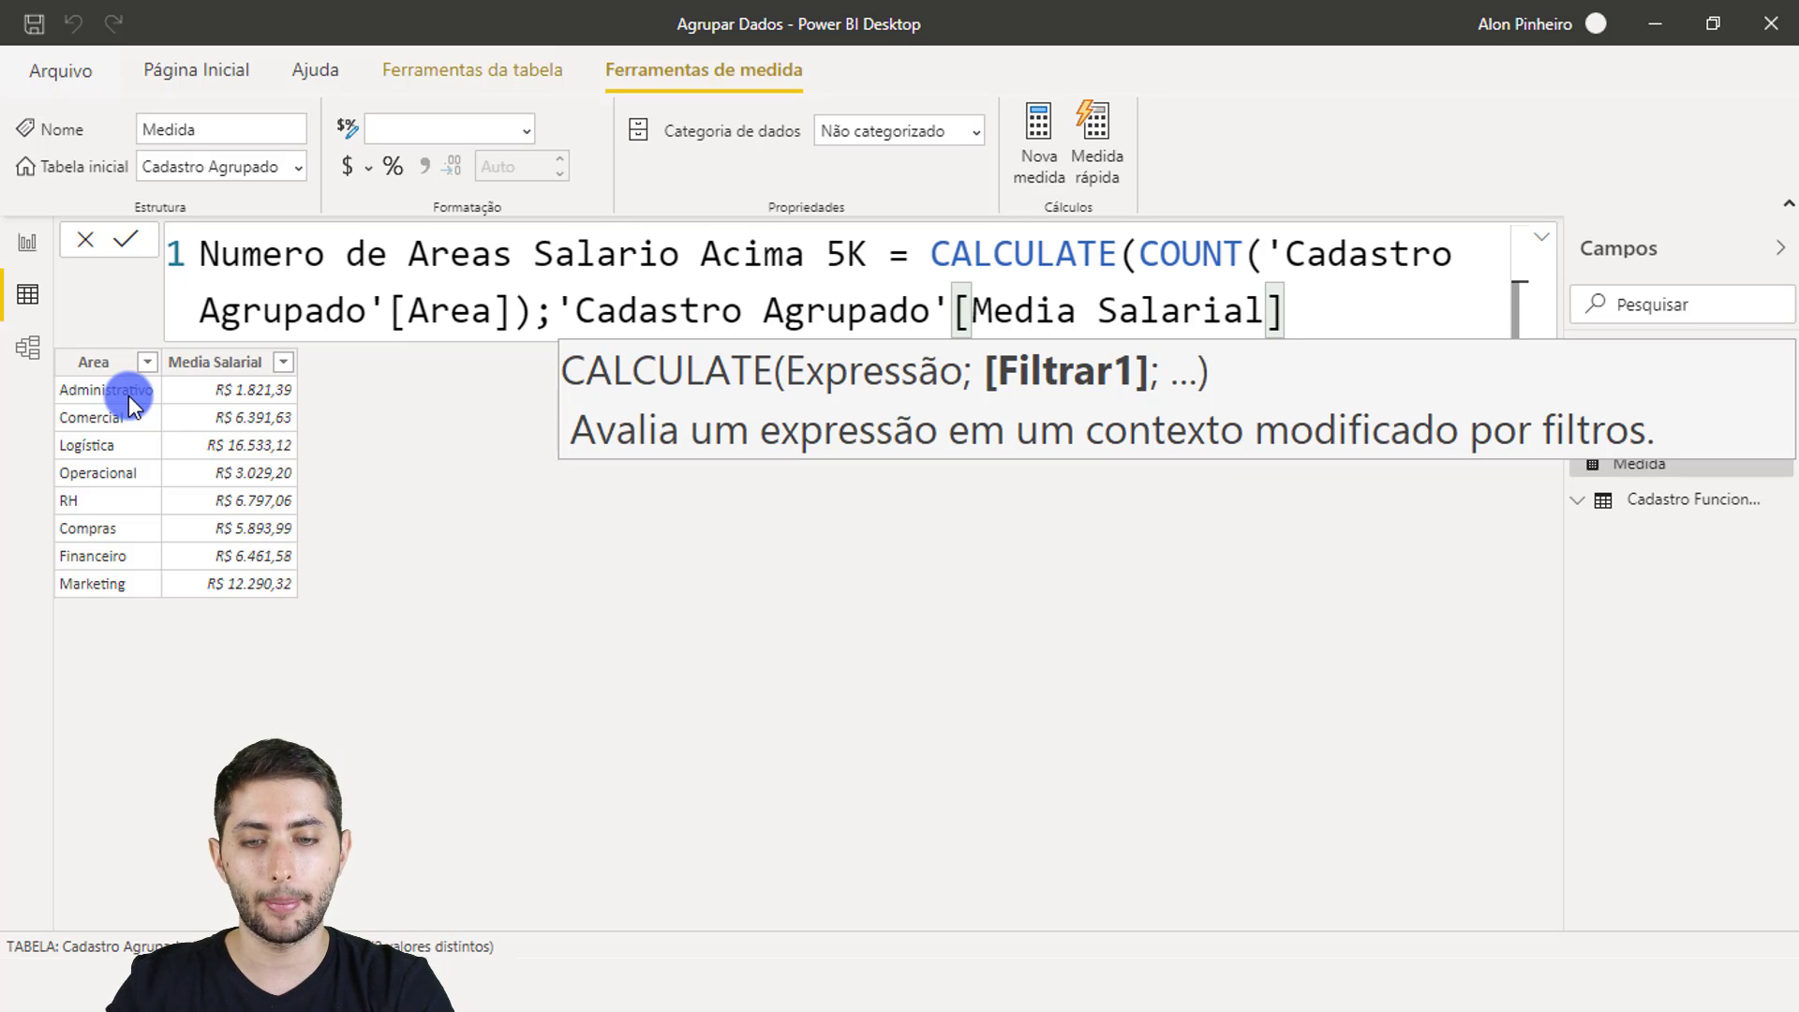
type(">=5")
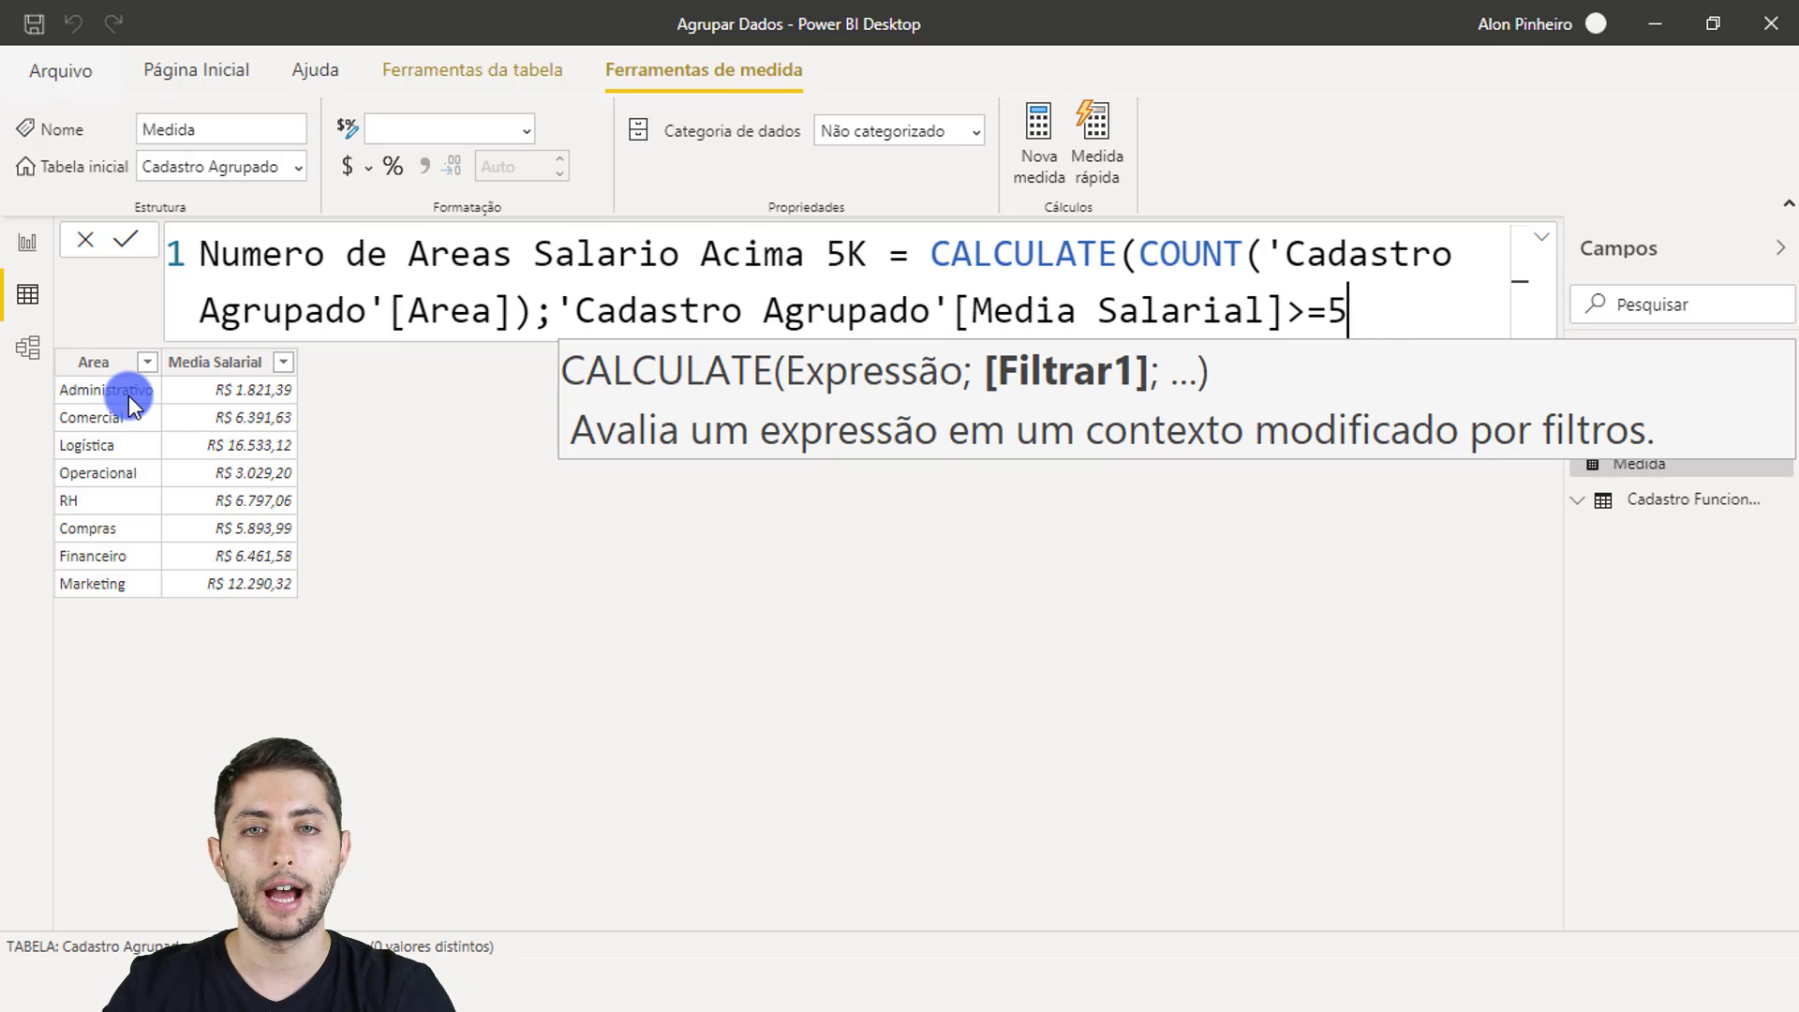
type("000")
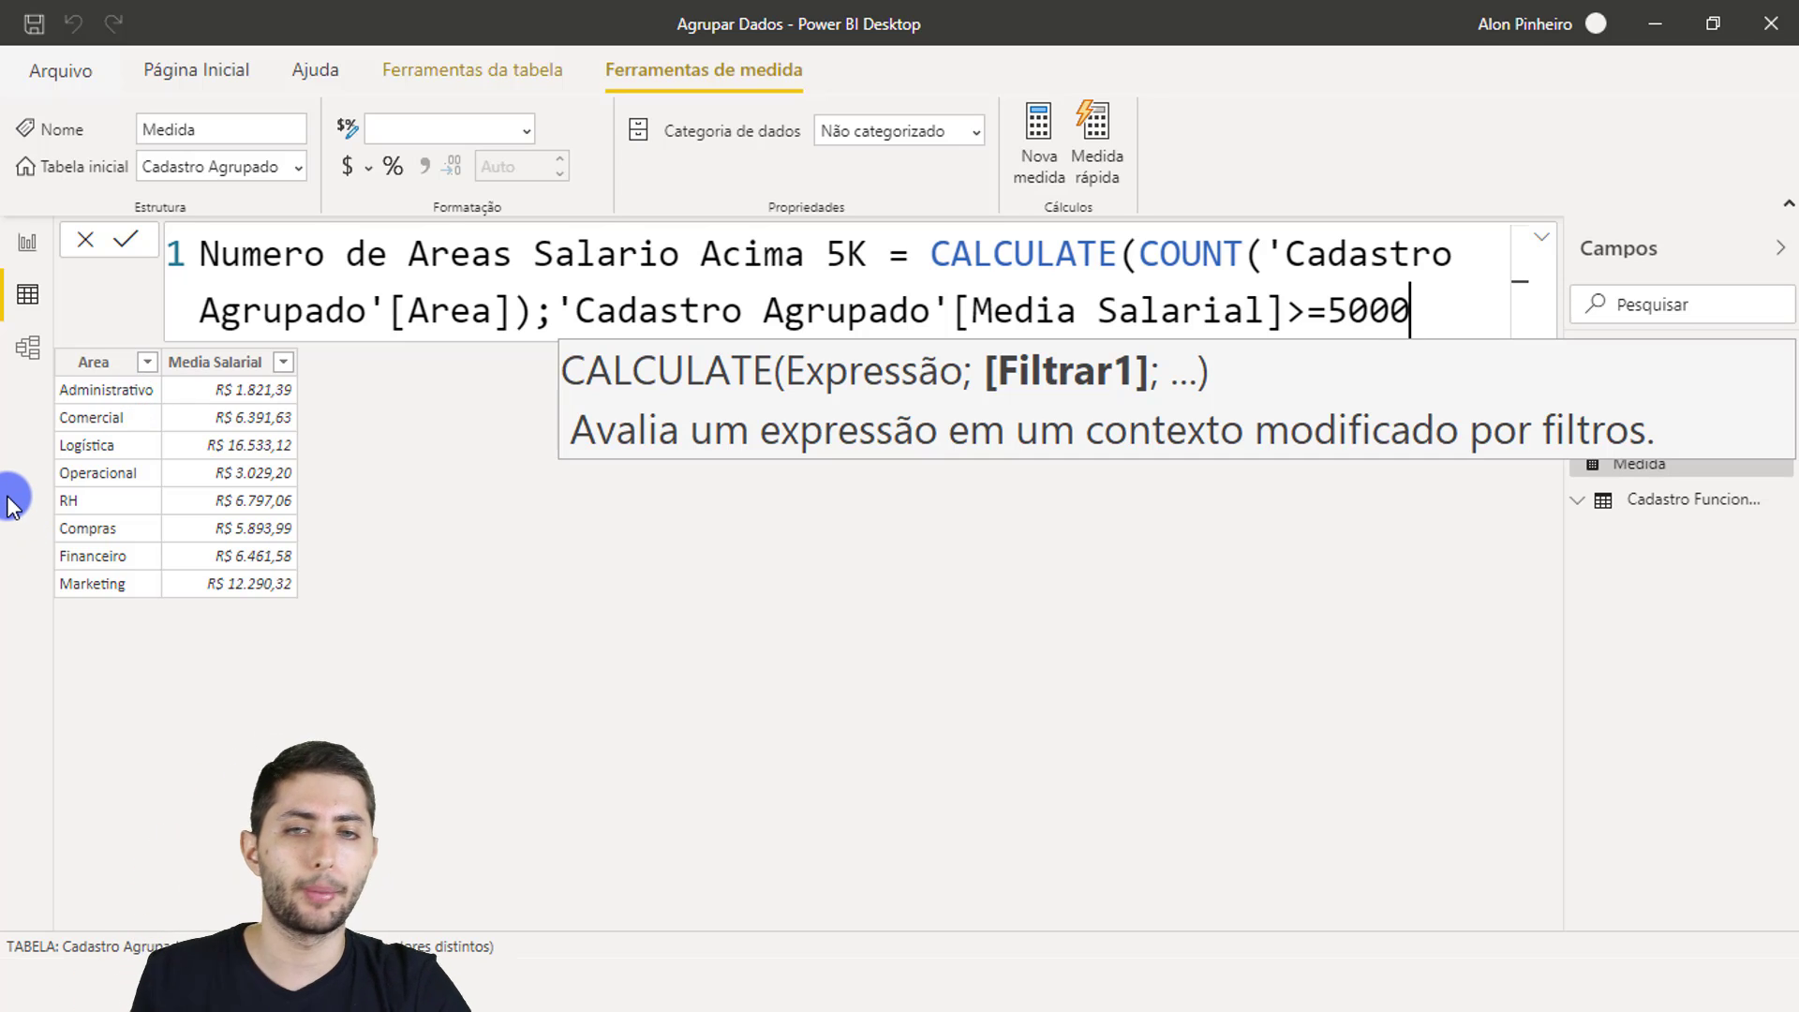
type(")")
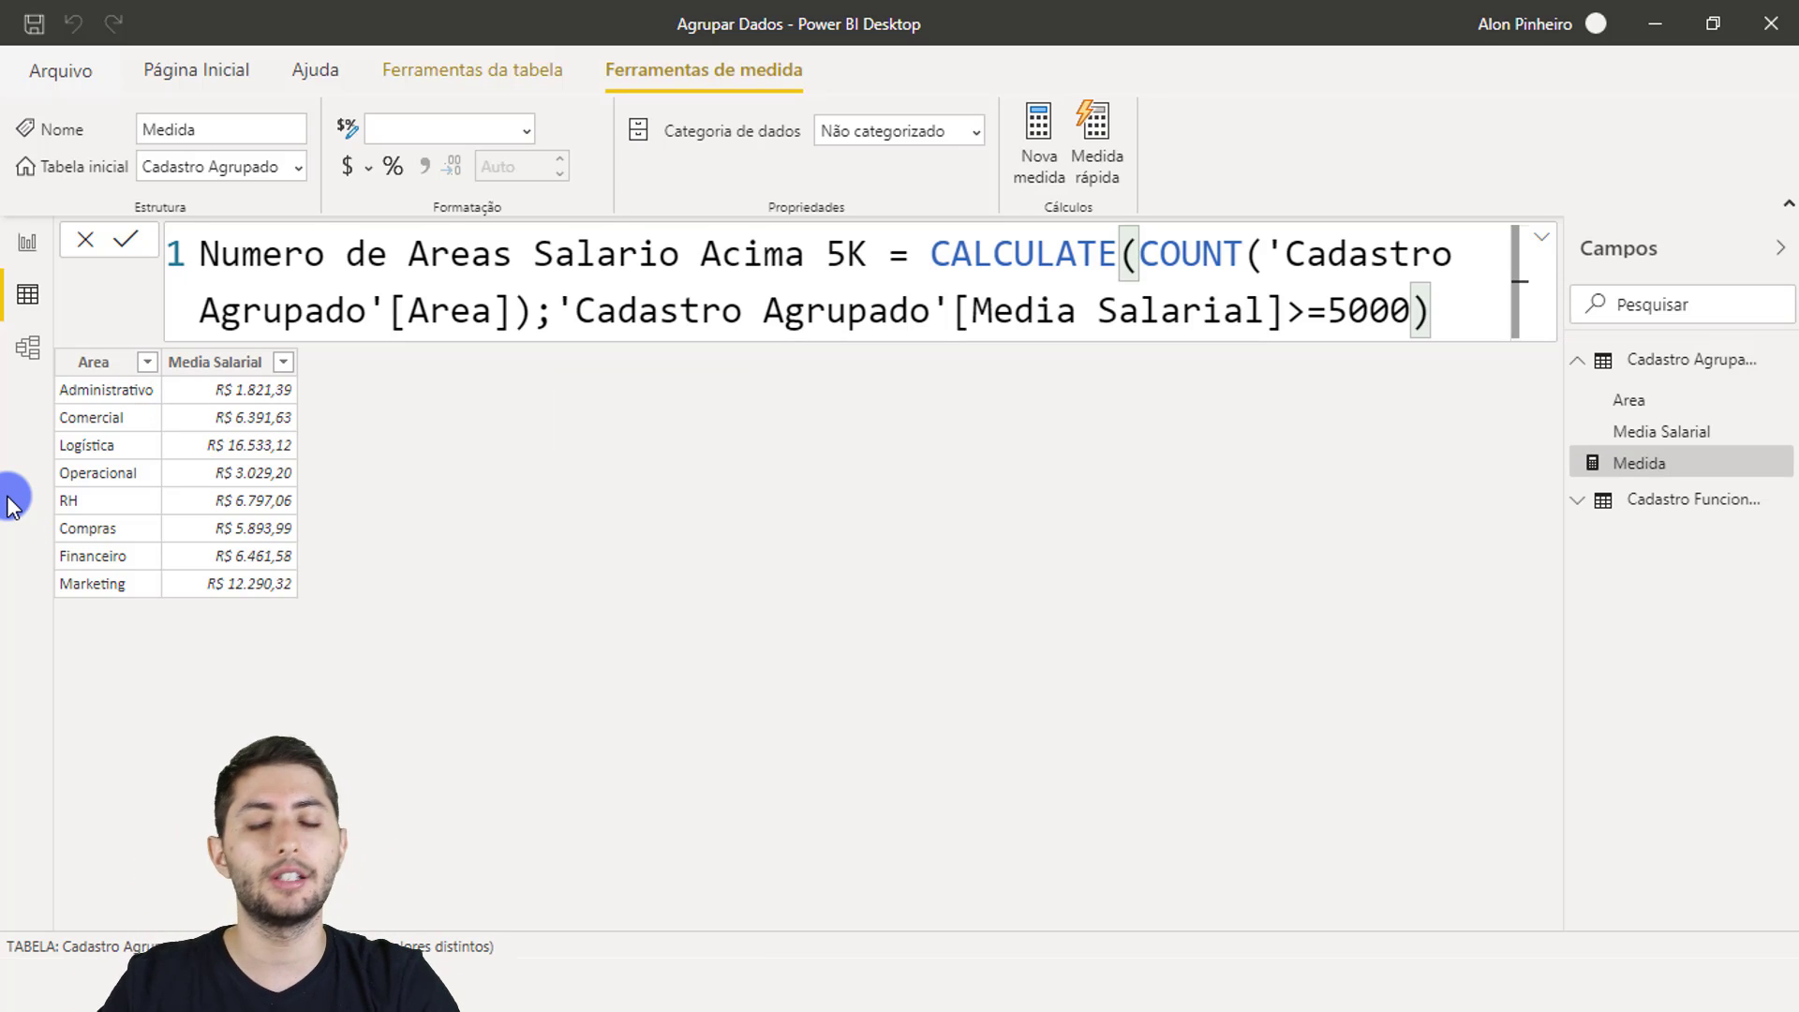
key("Return")
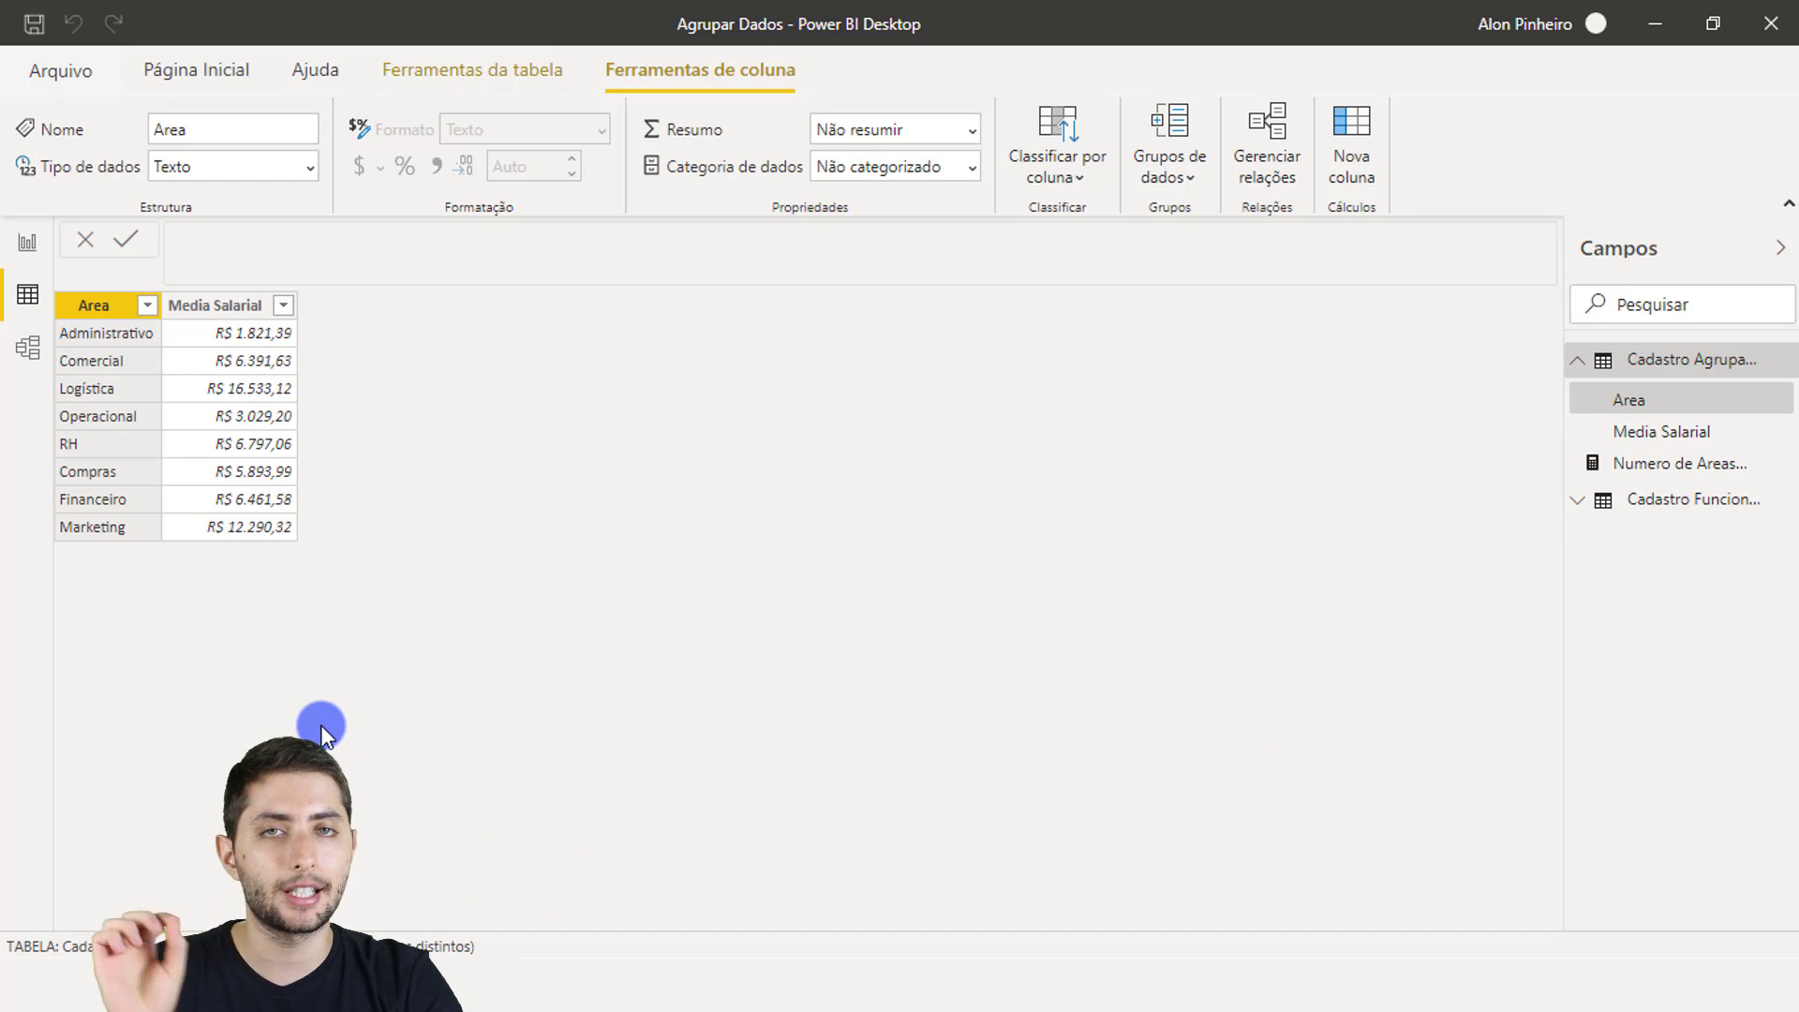
Step: Place a card visual on the report showing the Numero de Areas Salario Acima 5K measure
left_click(20, 240)
left_click(232, 279)
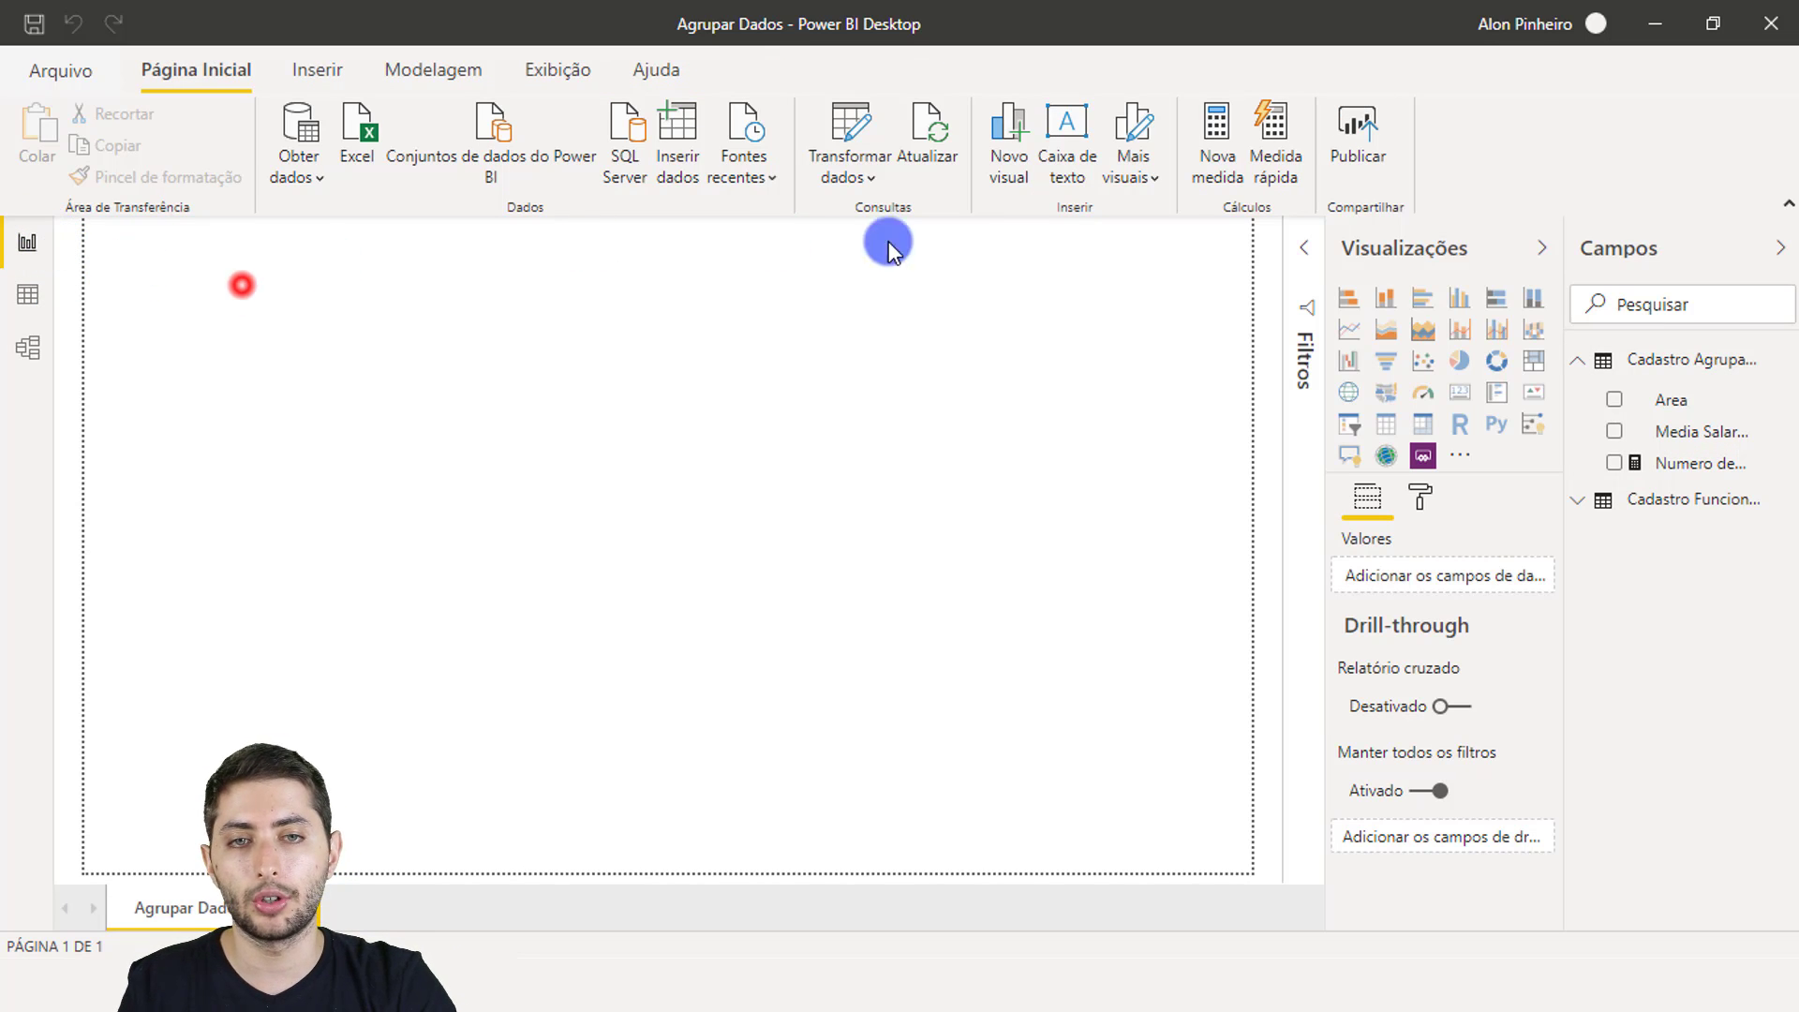
left_click(1459, 401)
left_click_drag(229, 402, 358, 454)
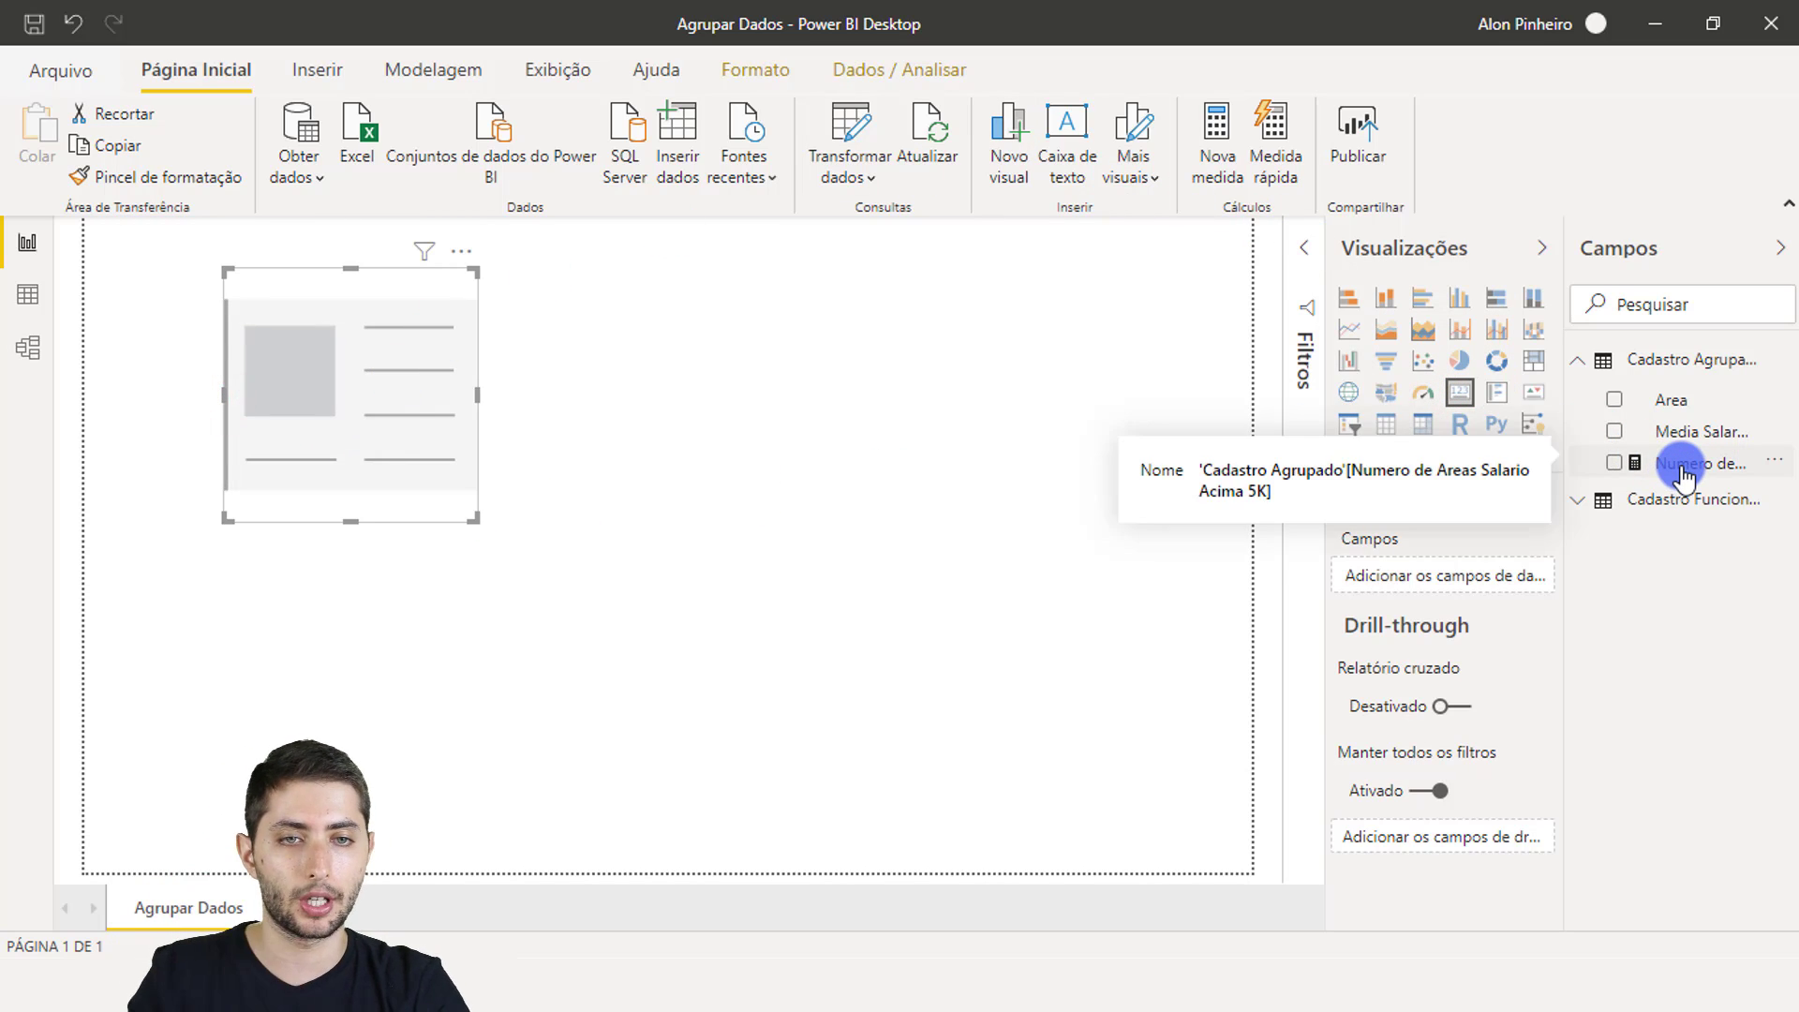
left_click_drag(1681, 468, 1435, 575)
Step: Check that the card reads 6, then open the Cadastro Funcionarios workbook
left_click(694, 511)
left_click(424, 453)
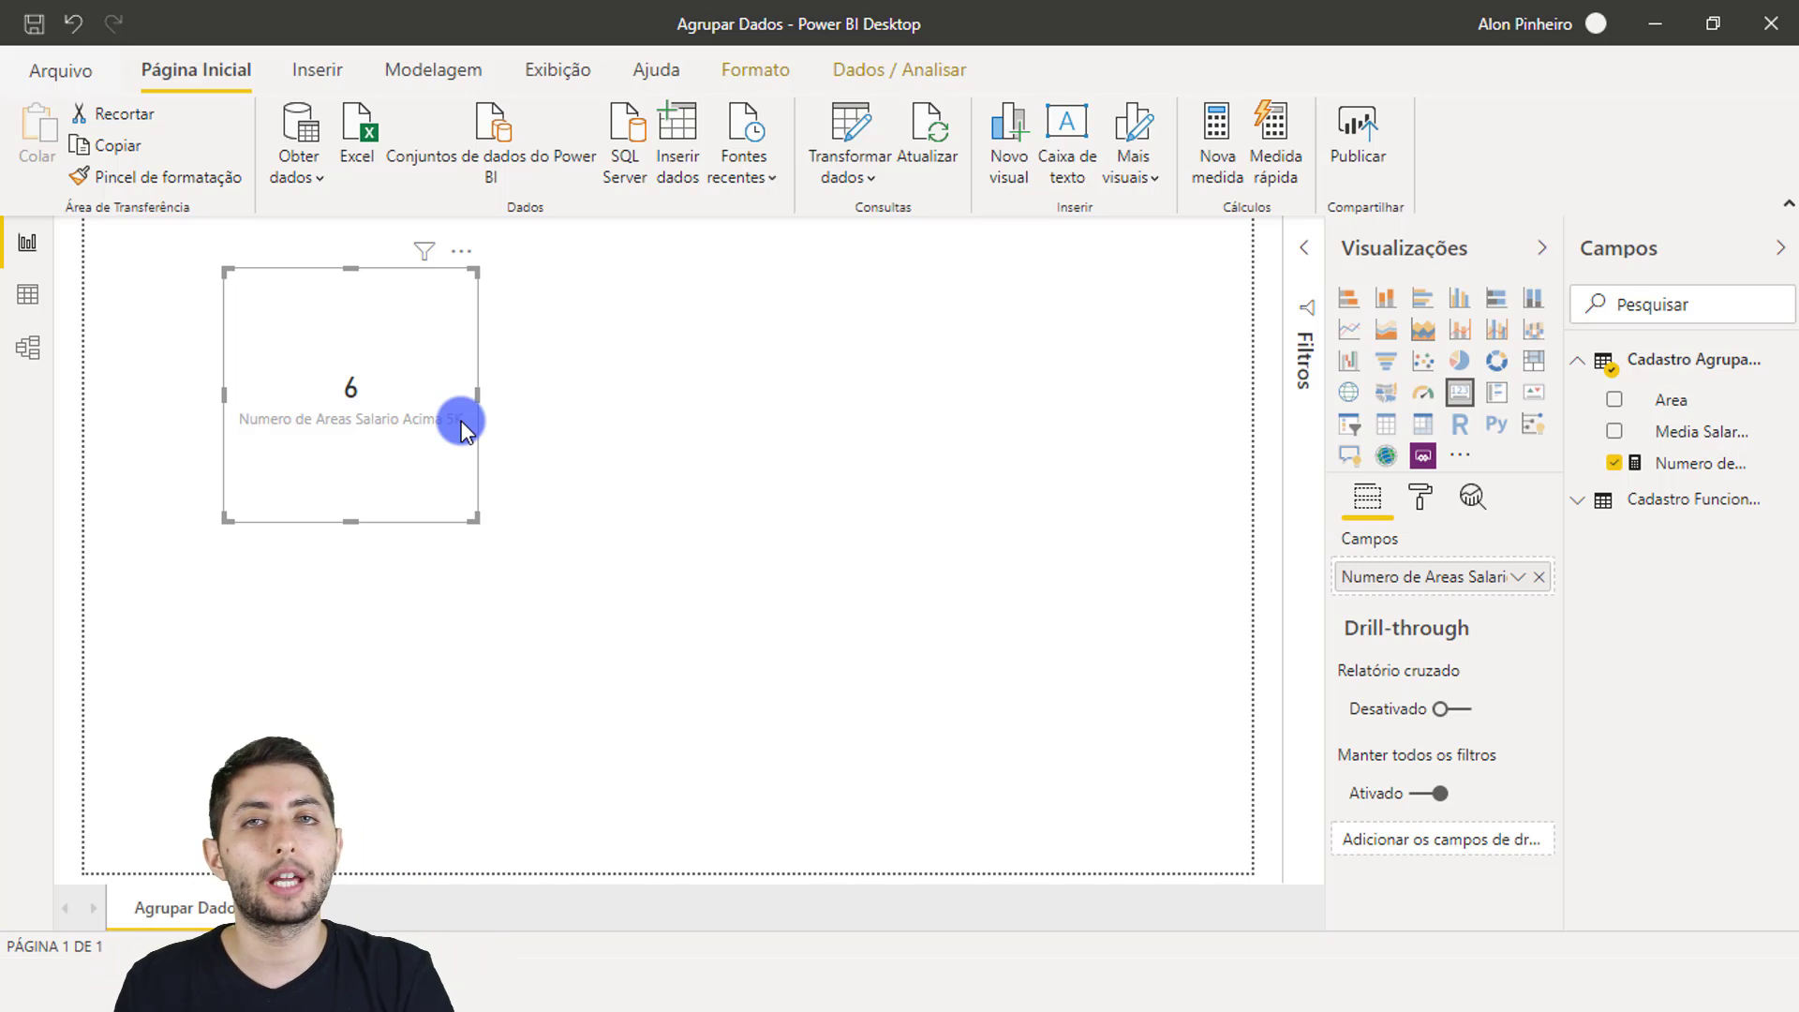
left_click(513, 367)
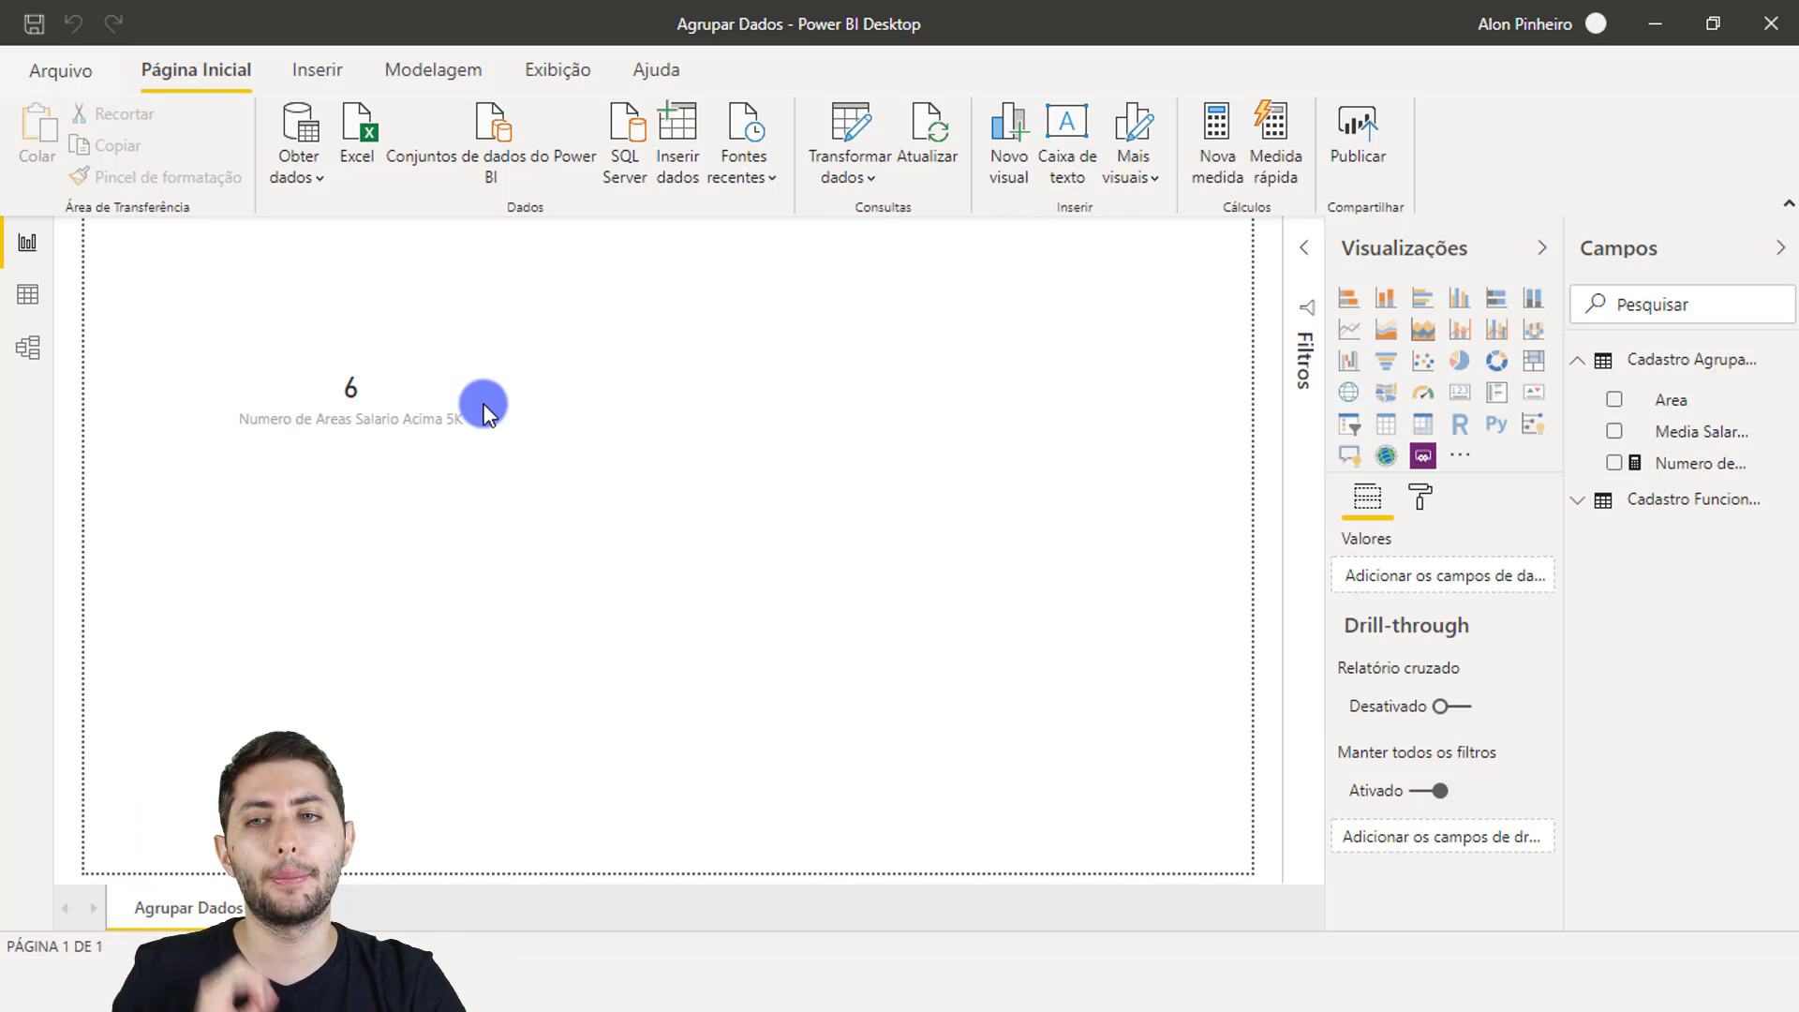
left_click(403, 471)
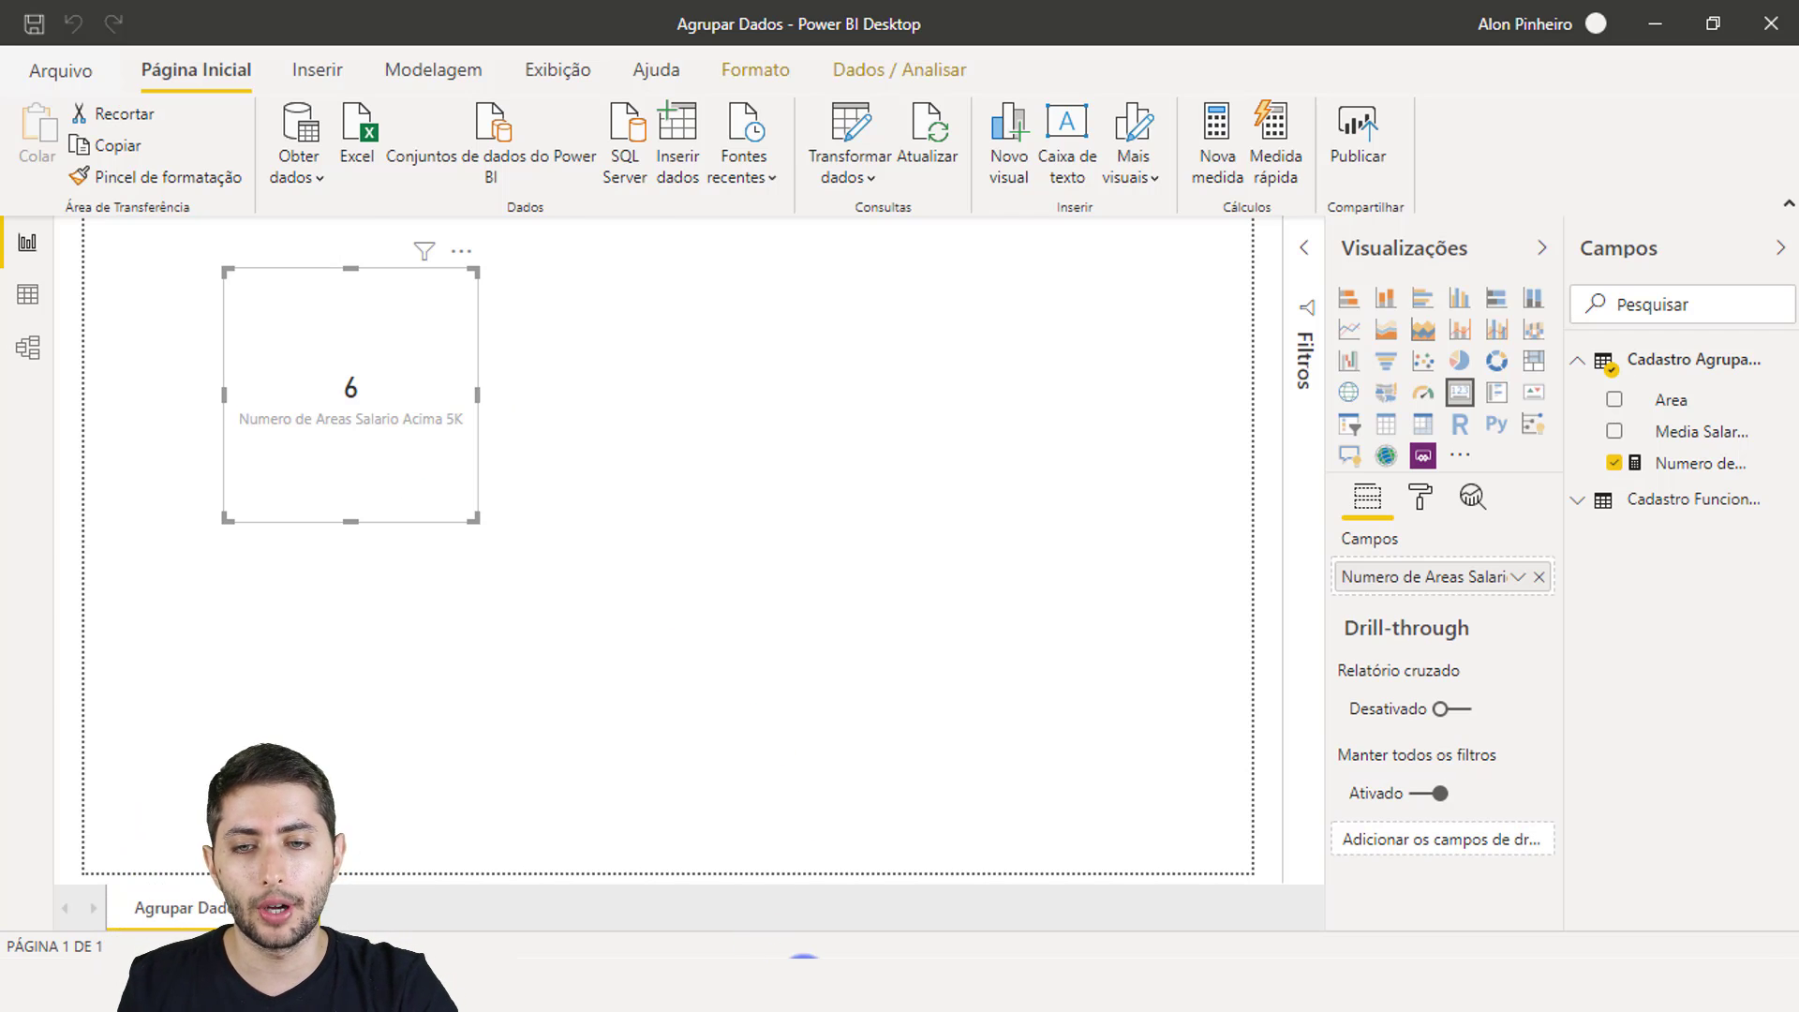
left_click(802, 980)
double_click(336, 200)
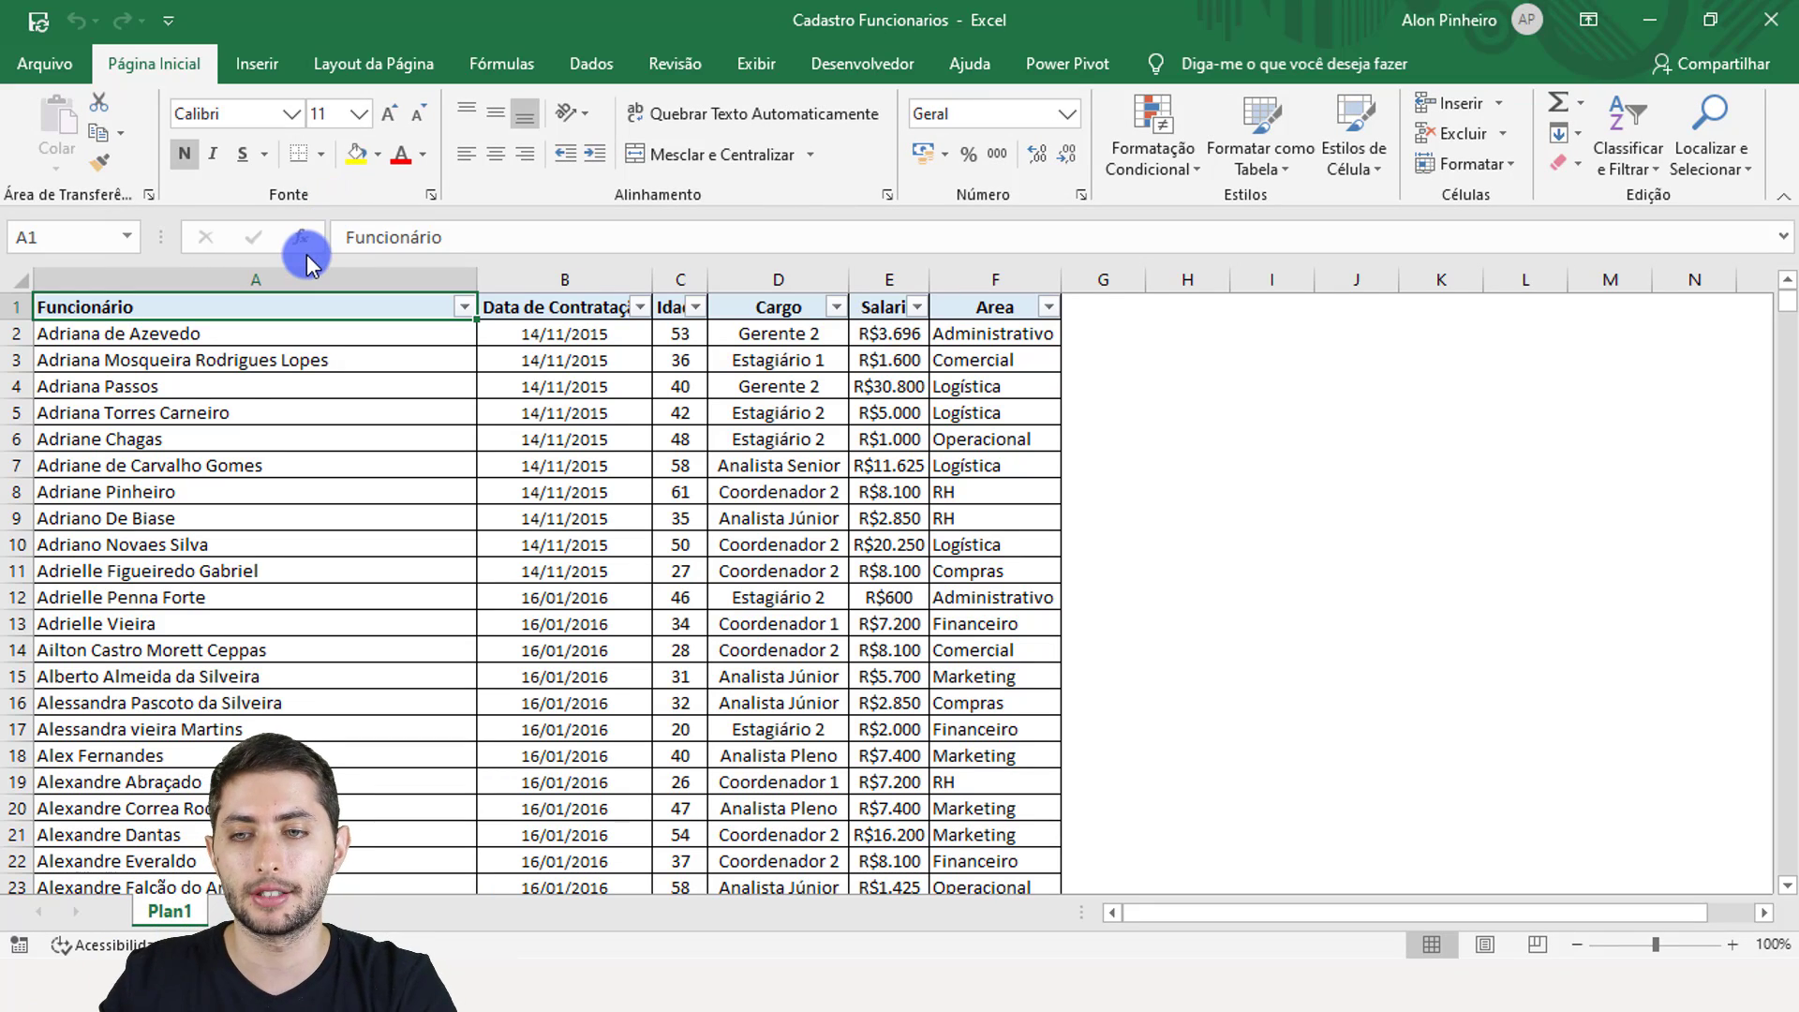
Step: In the first empty row, enter the new employee's name and hire date 02/02/2020
key("ctrl+Down")
key("Down")
key("Down")
key("Down")
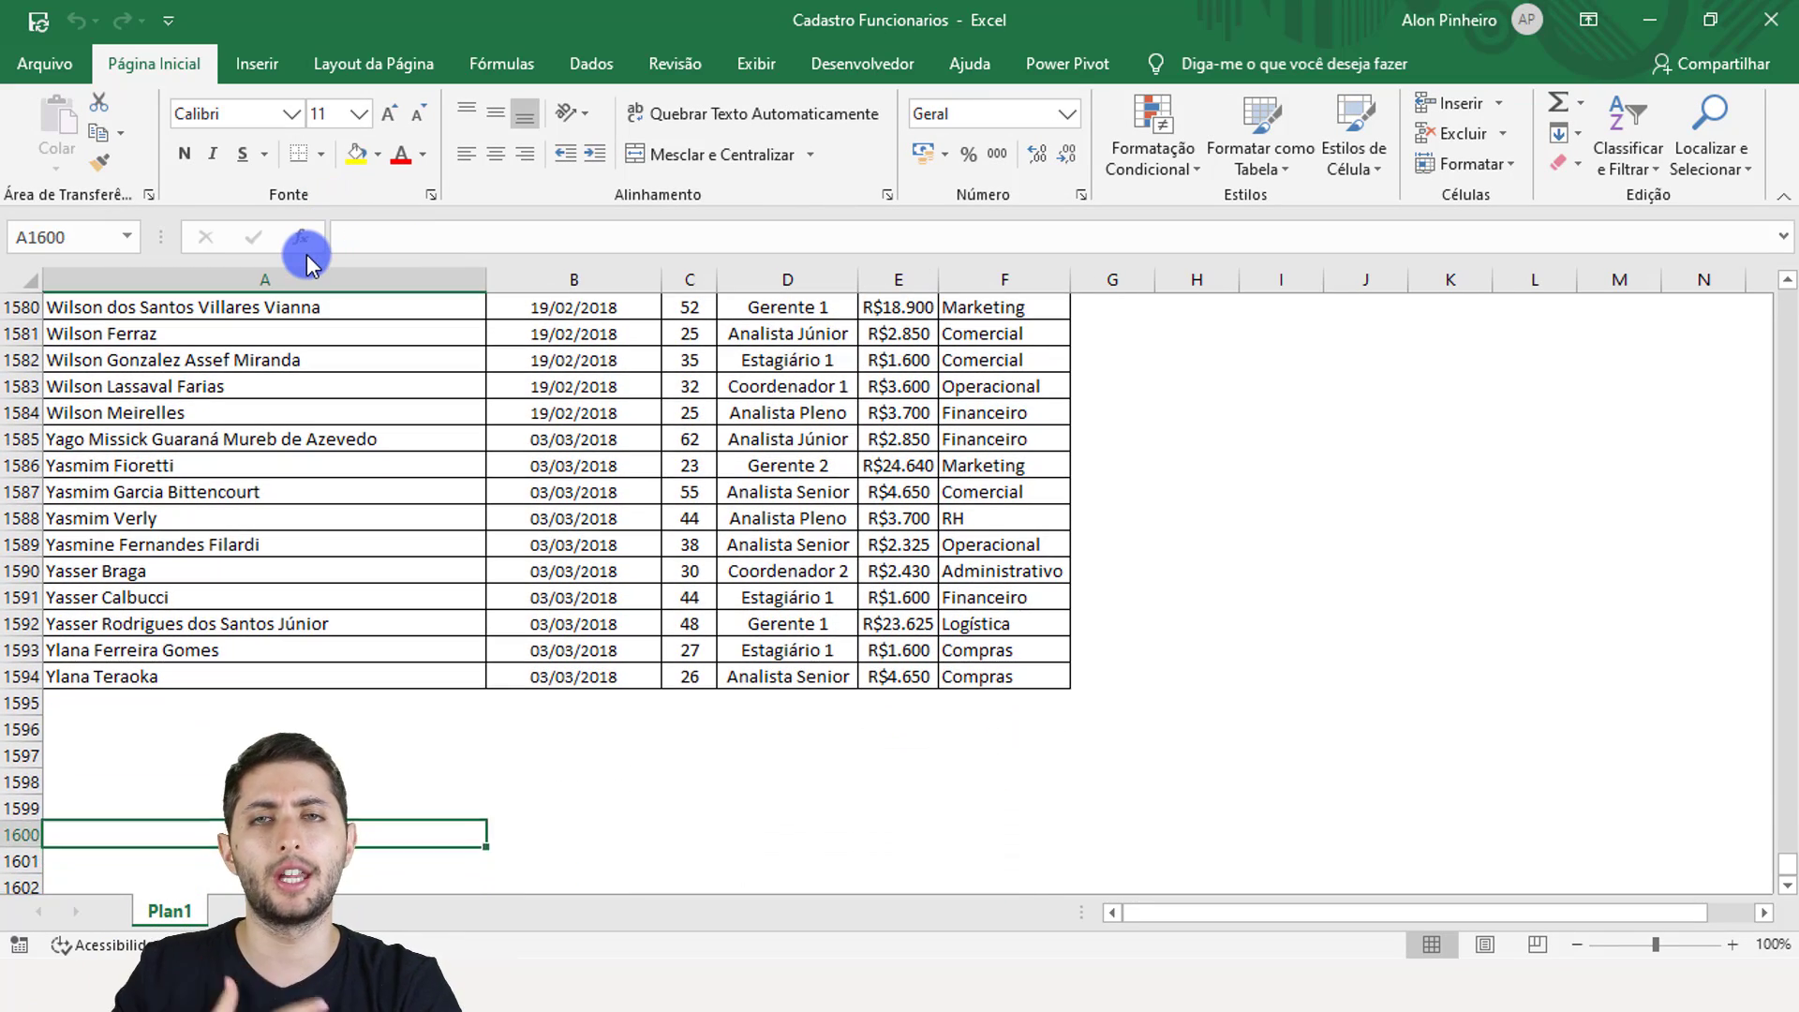
key("Up")
key("Up")
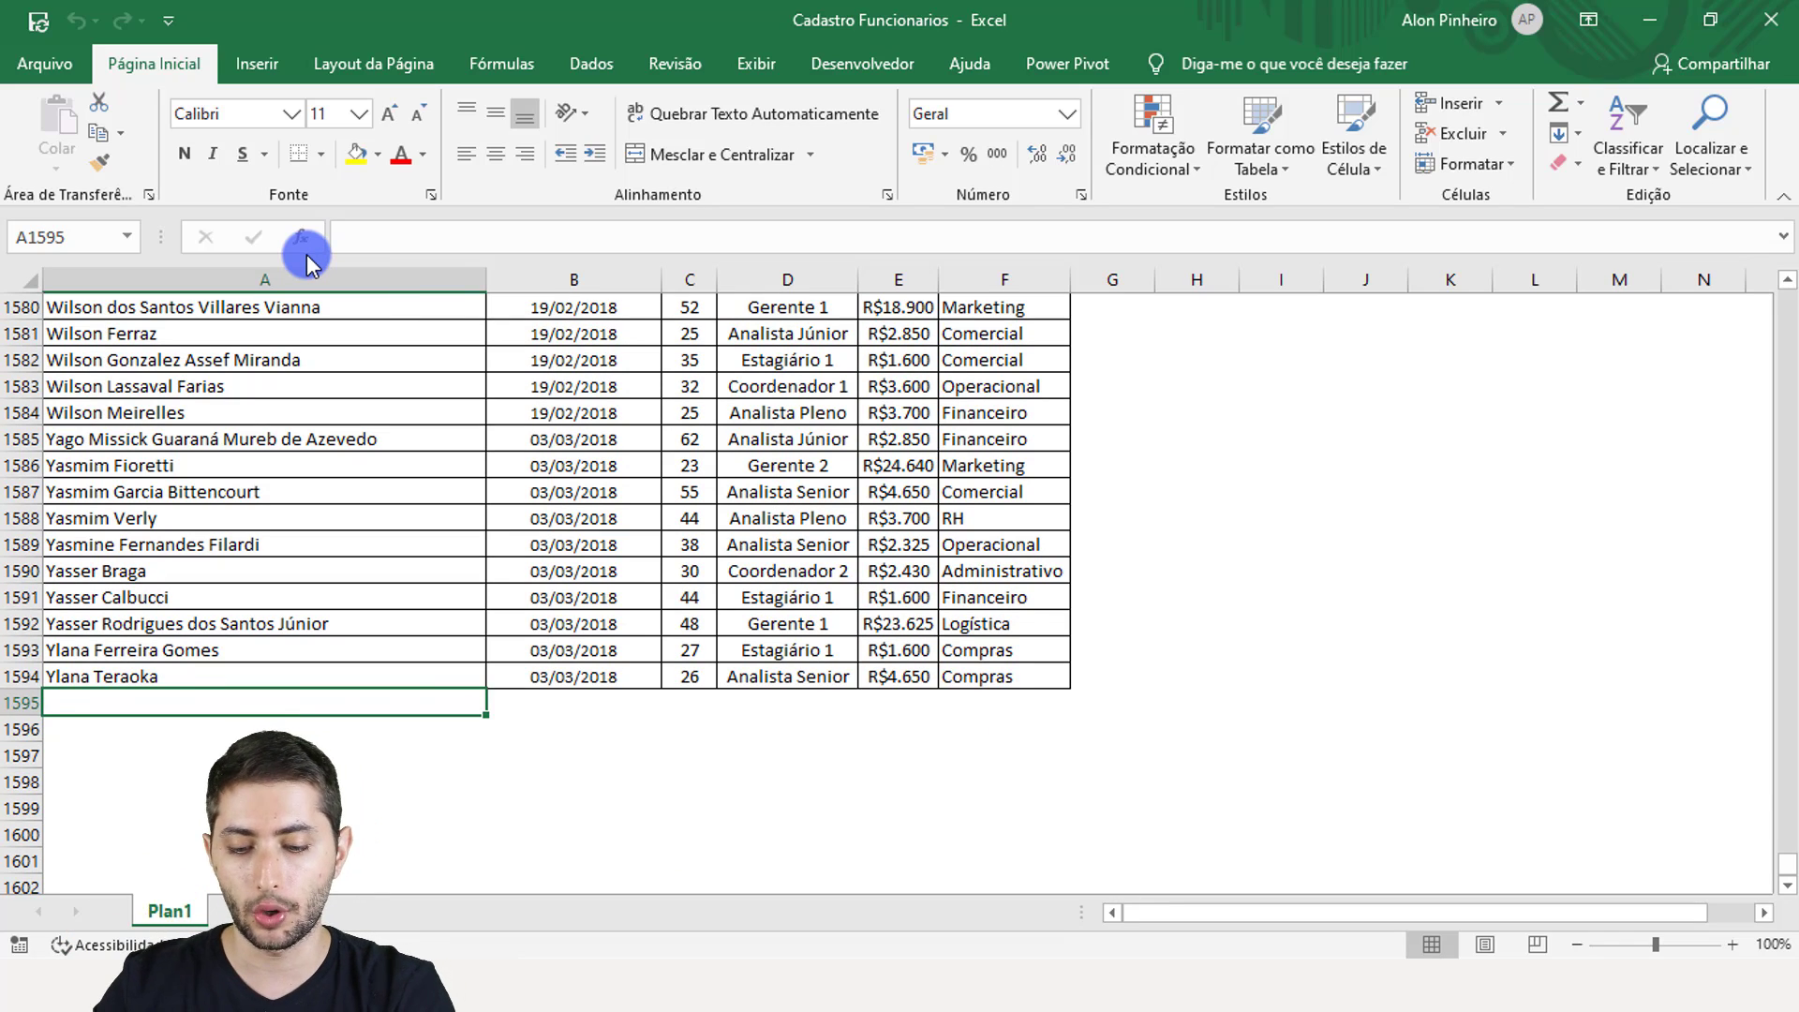
key("Tab")
type("0")
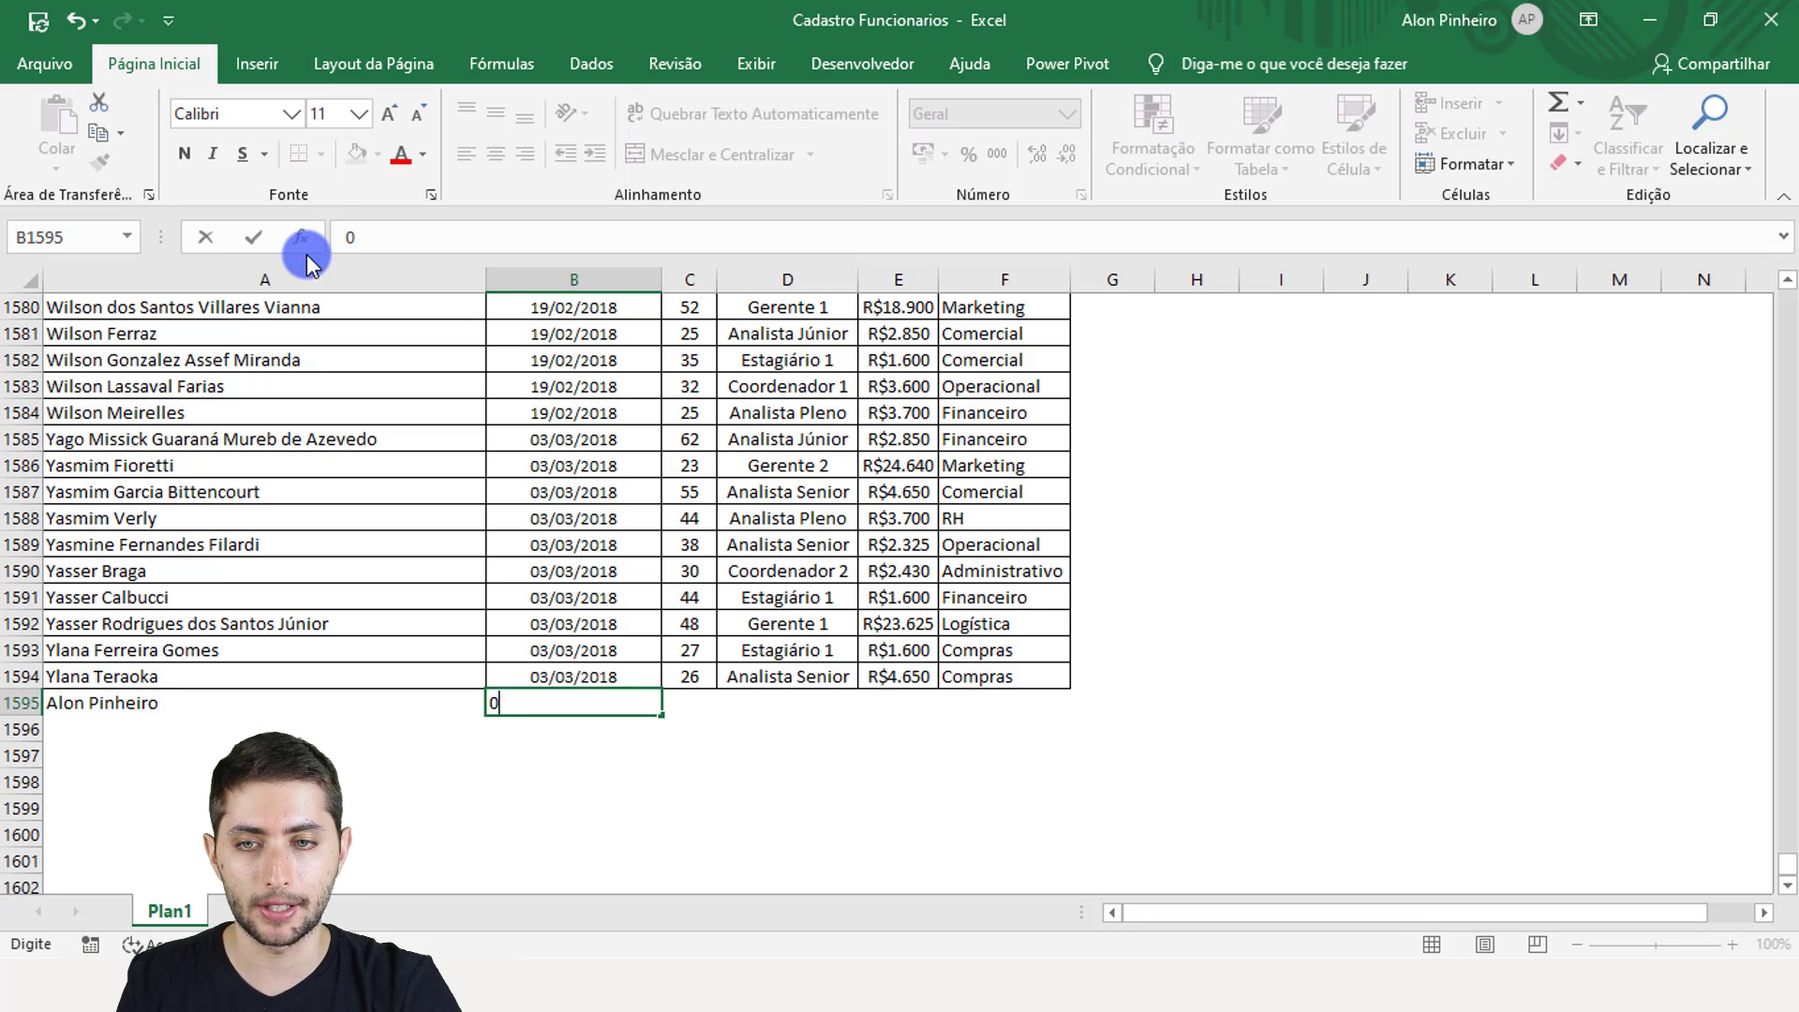
type("2/02/2020")
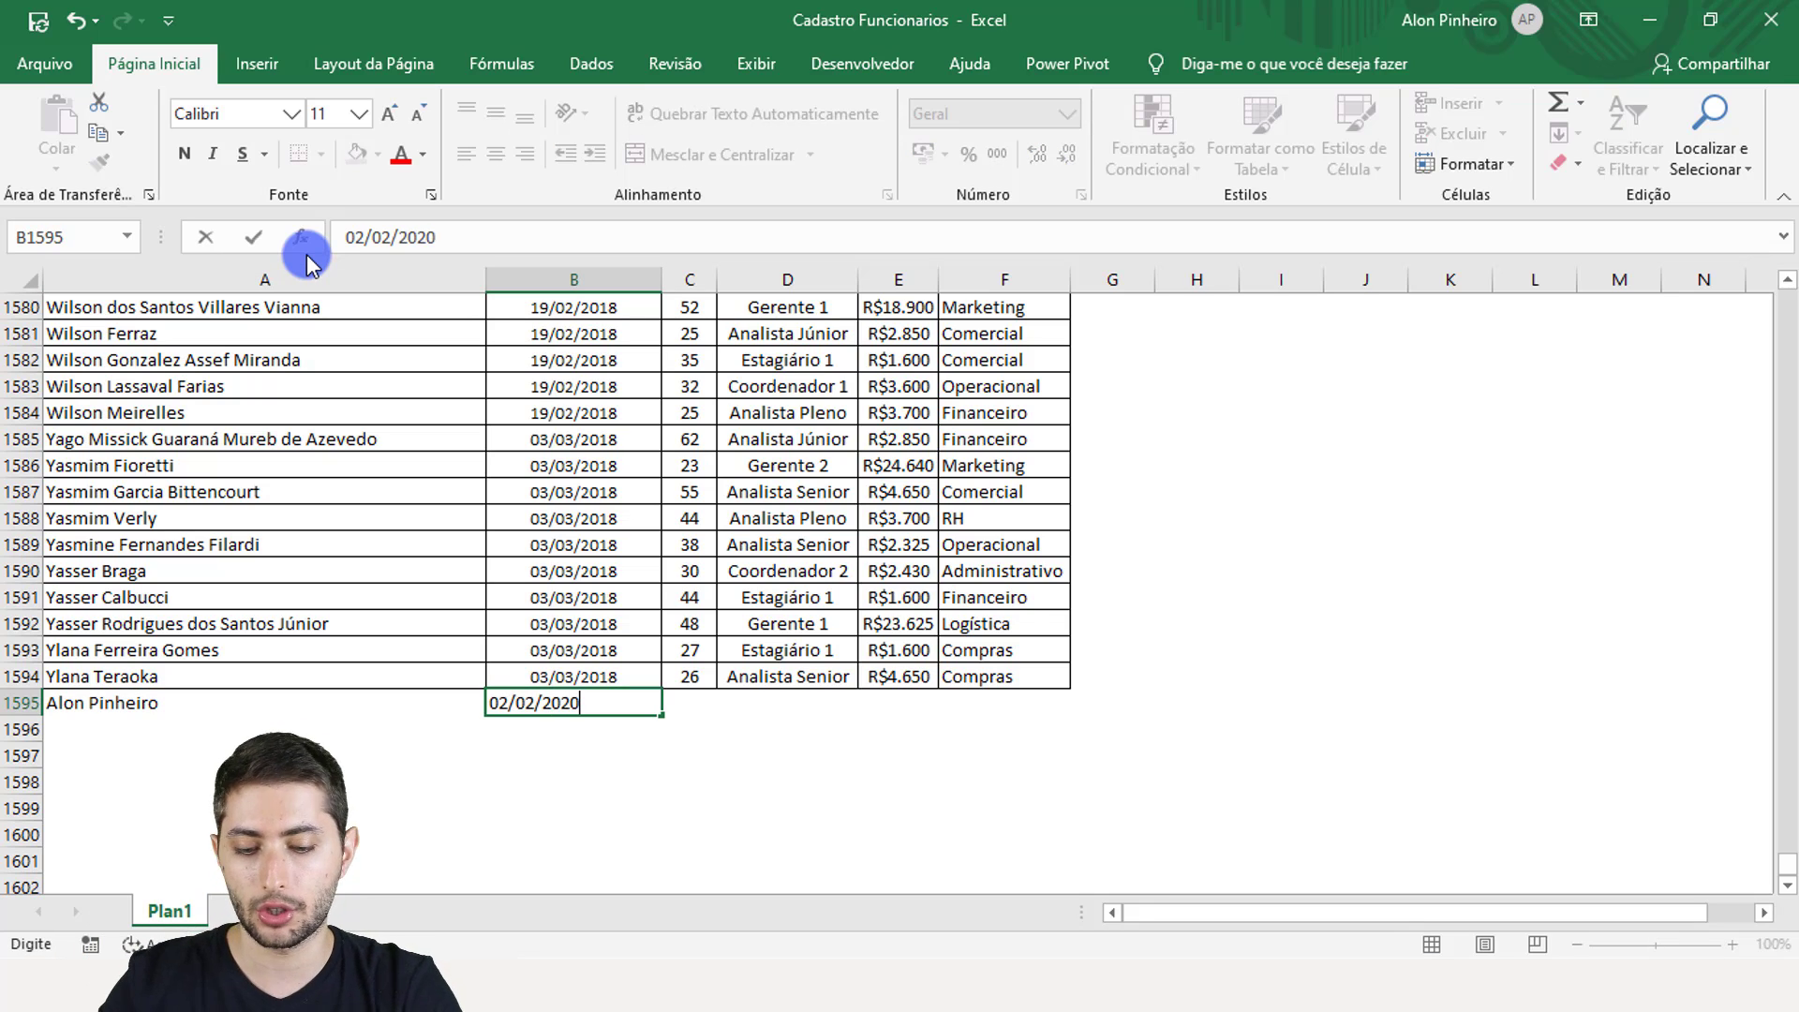
key("Tab")
Step: Fill in age 25, Analista Senior, salary 5500, area Controladoria, then close the workbook
type("25")
key("ctrl+Return")
key("Tab")
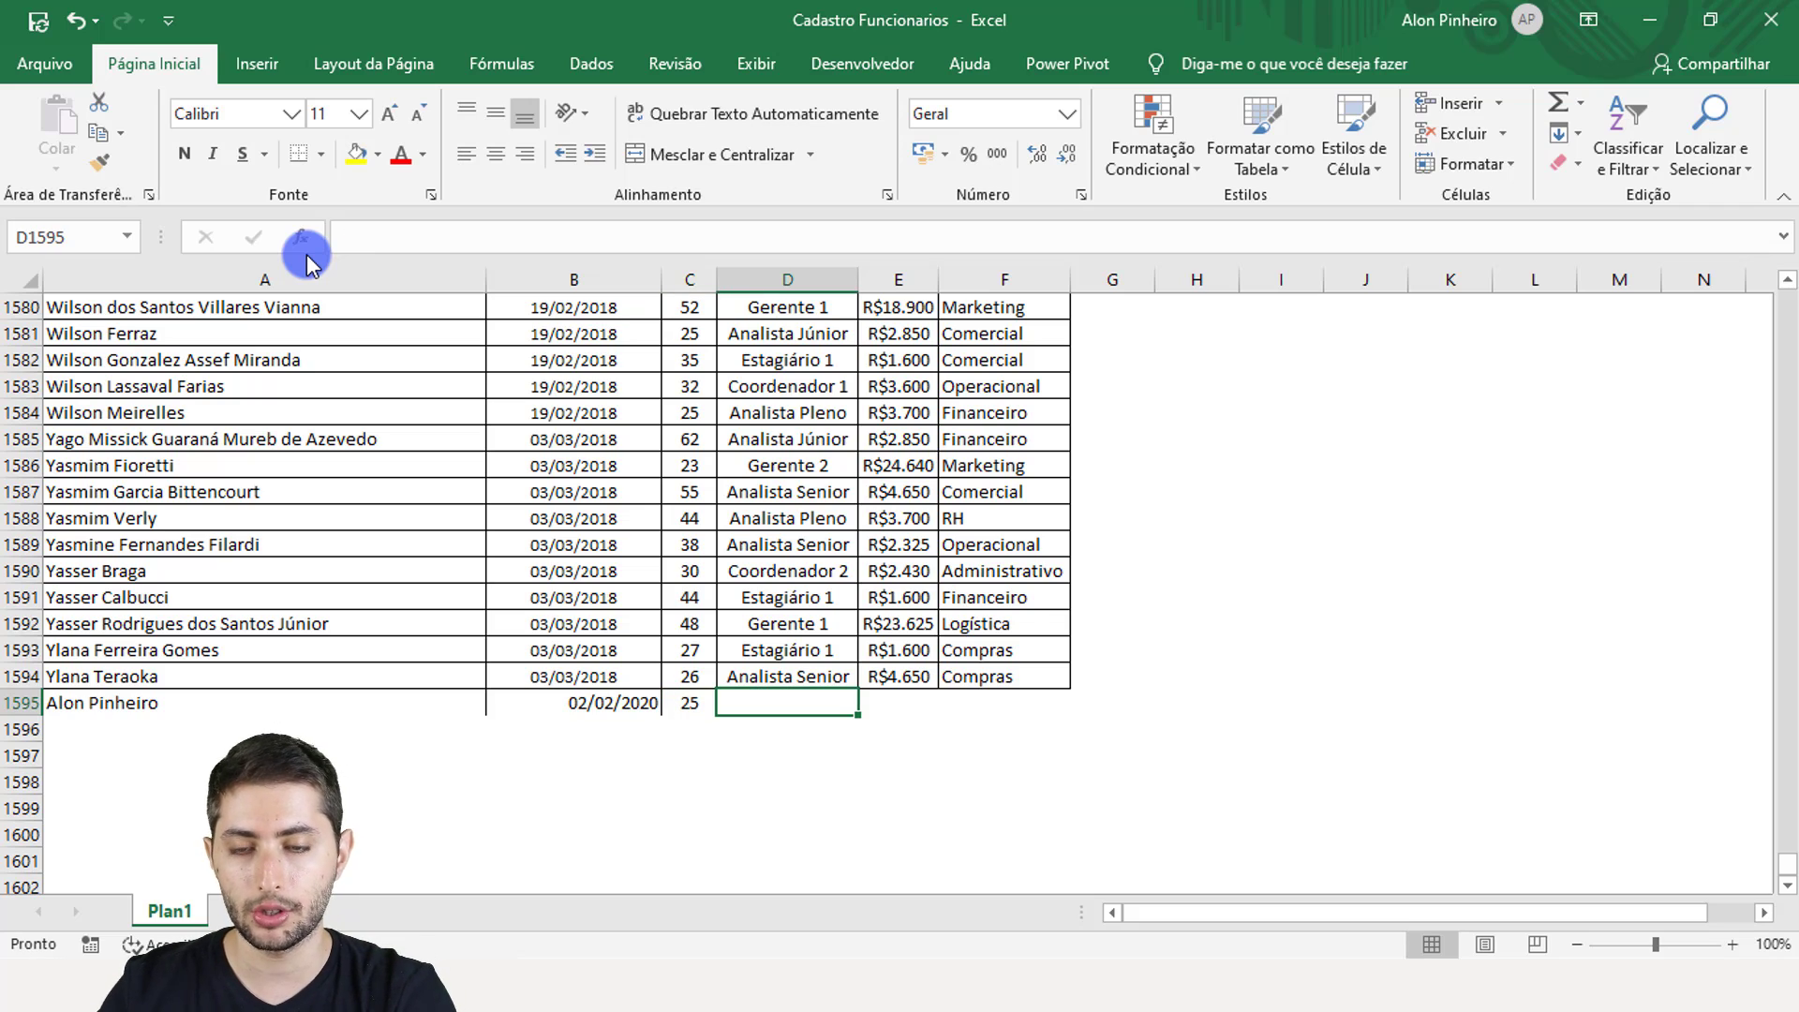
type("Analis")
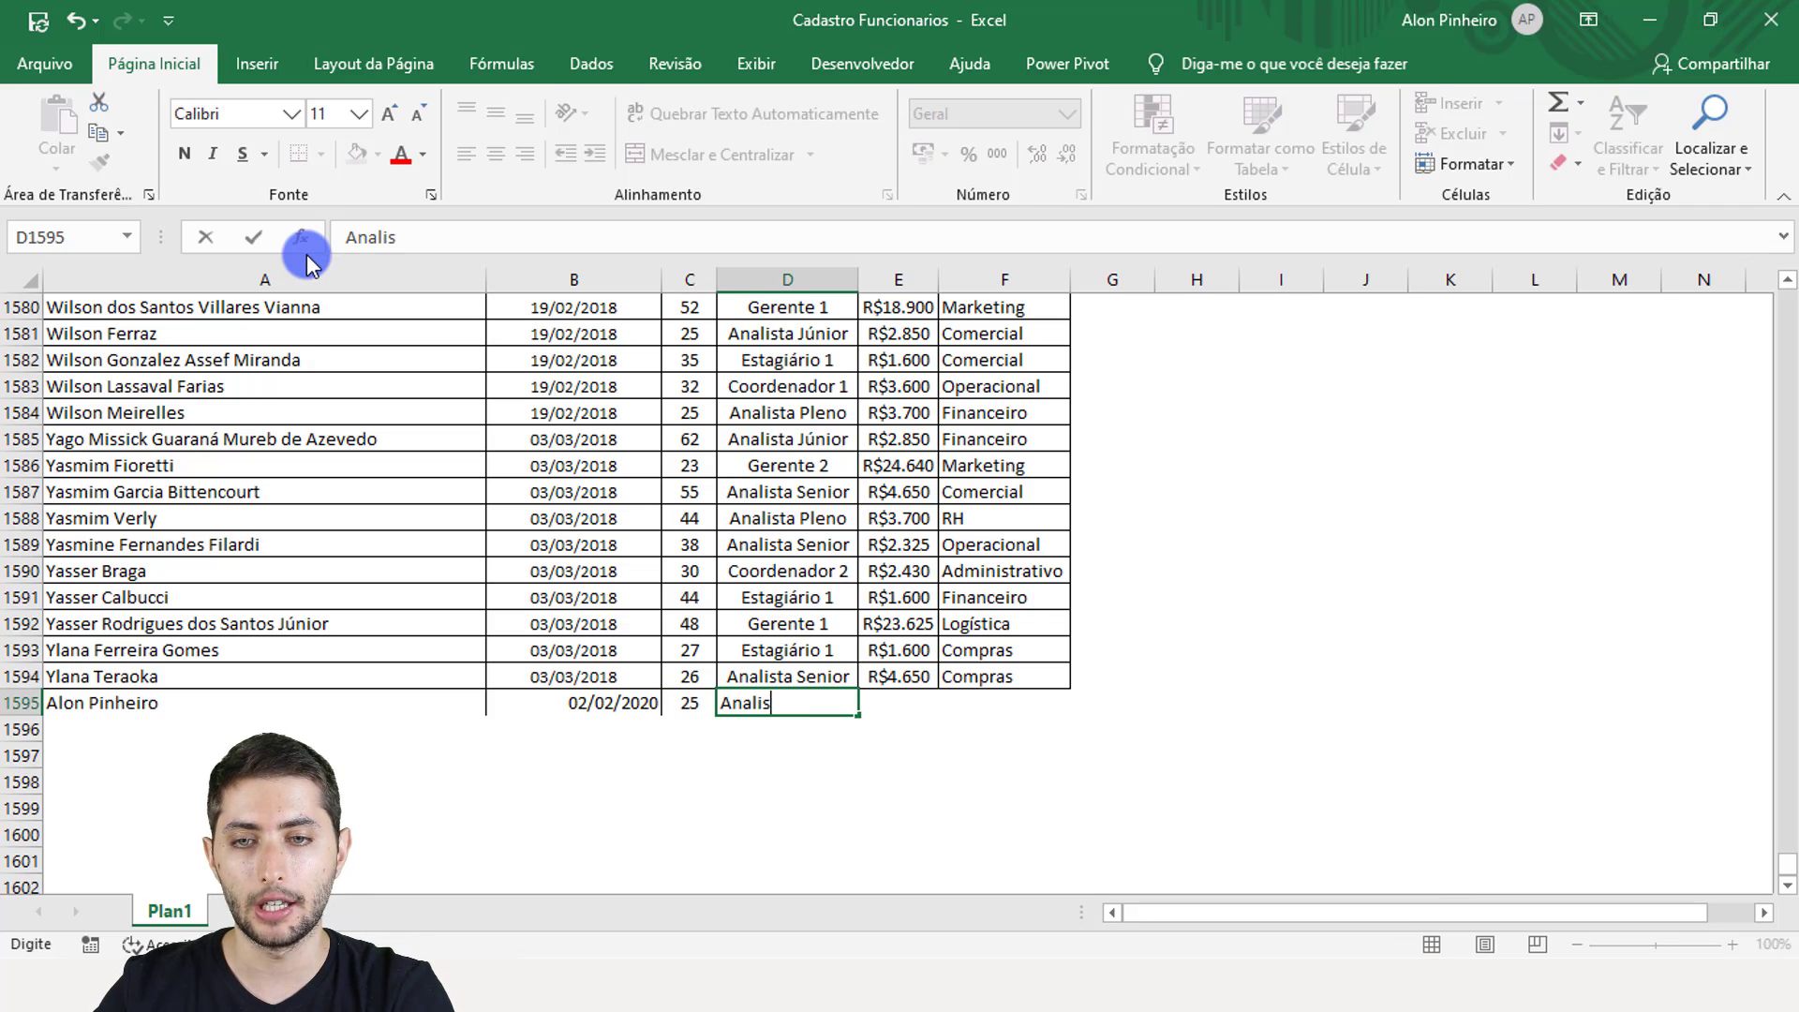
type("ta Senior")
key("Tab")
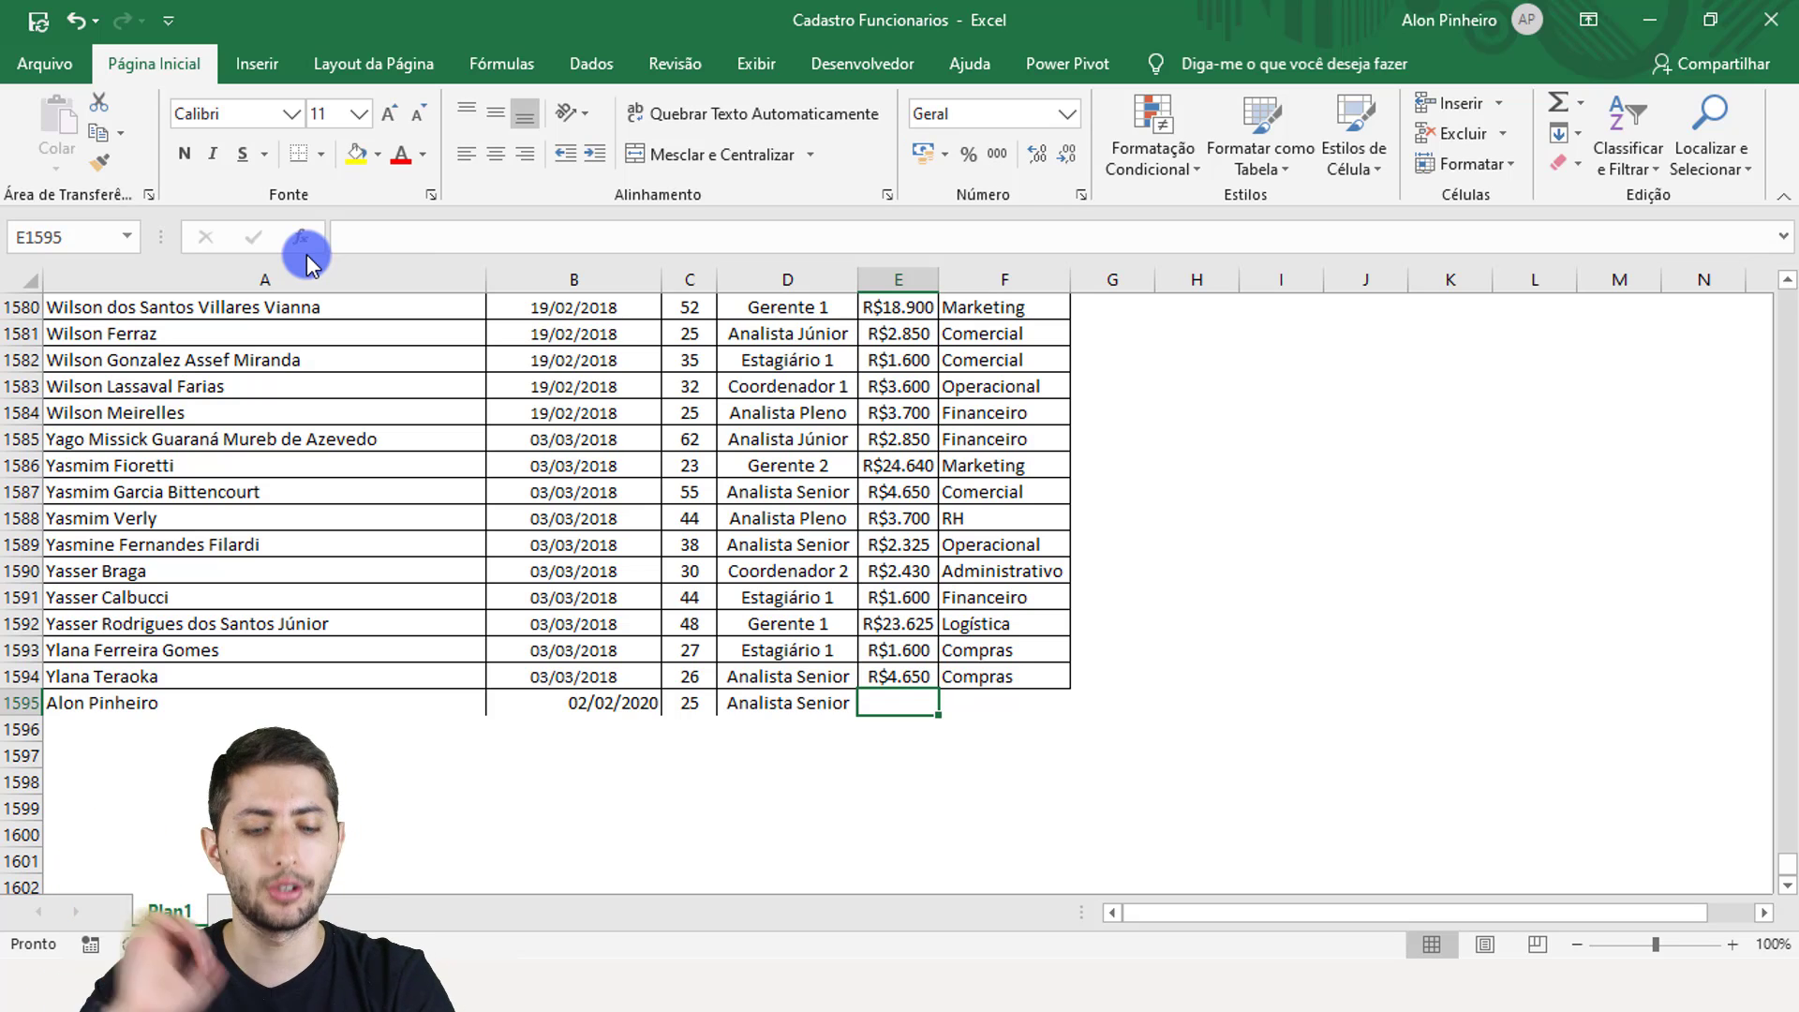
type("5500")
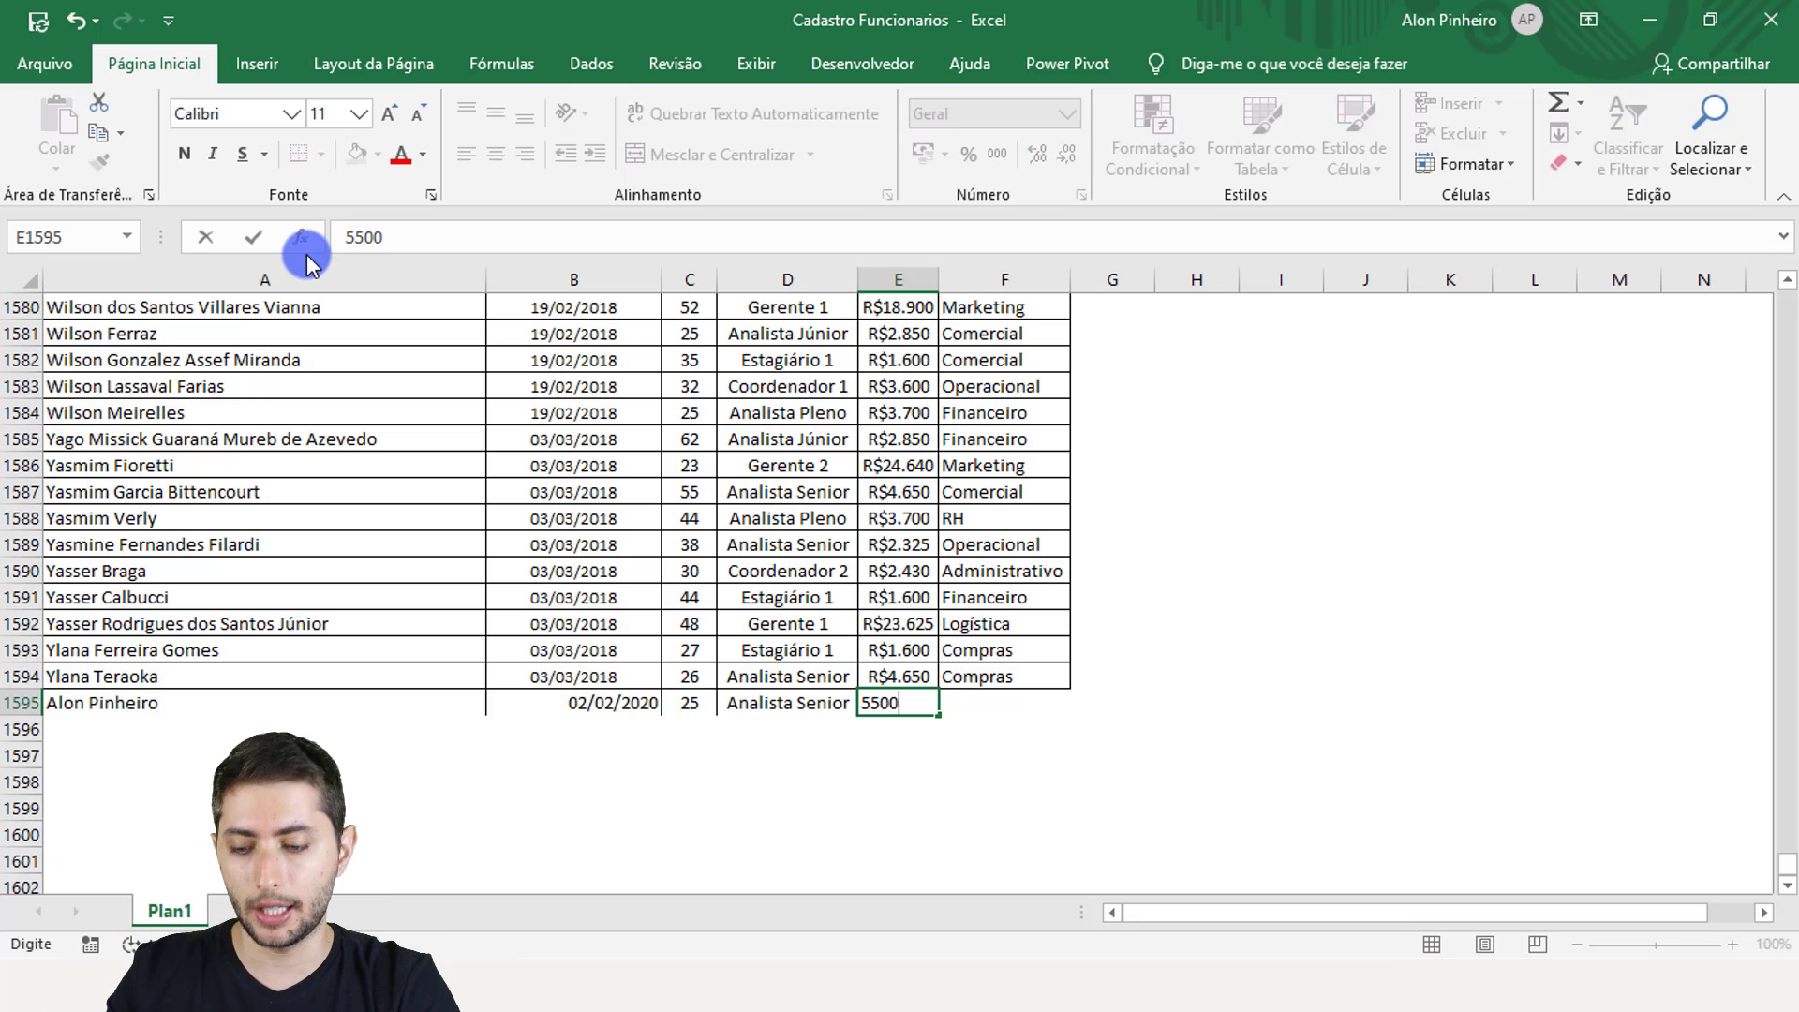
key("Tab")
type("Con")
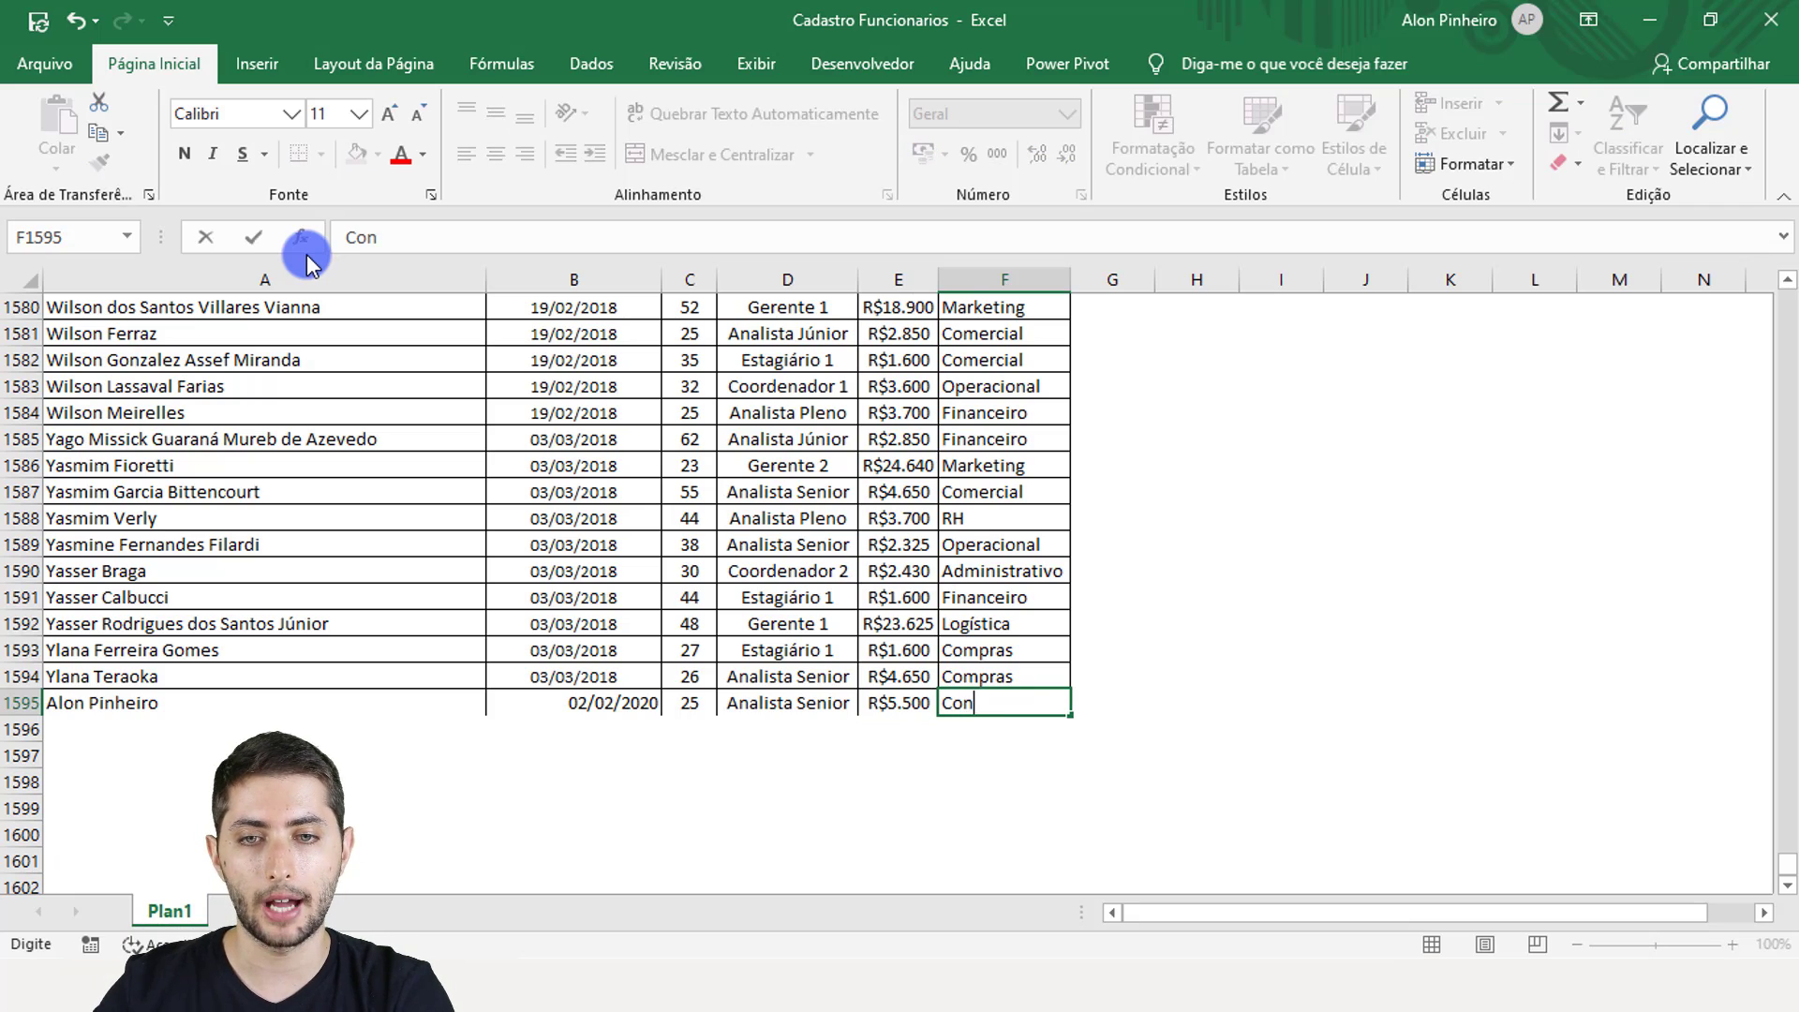
type("troladoria")
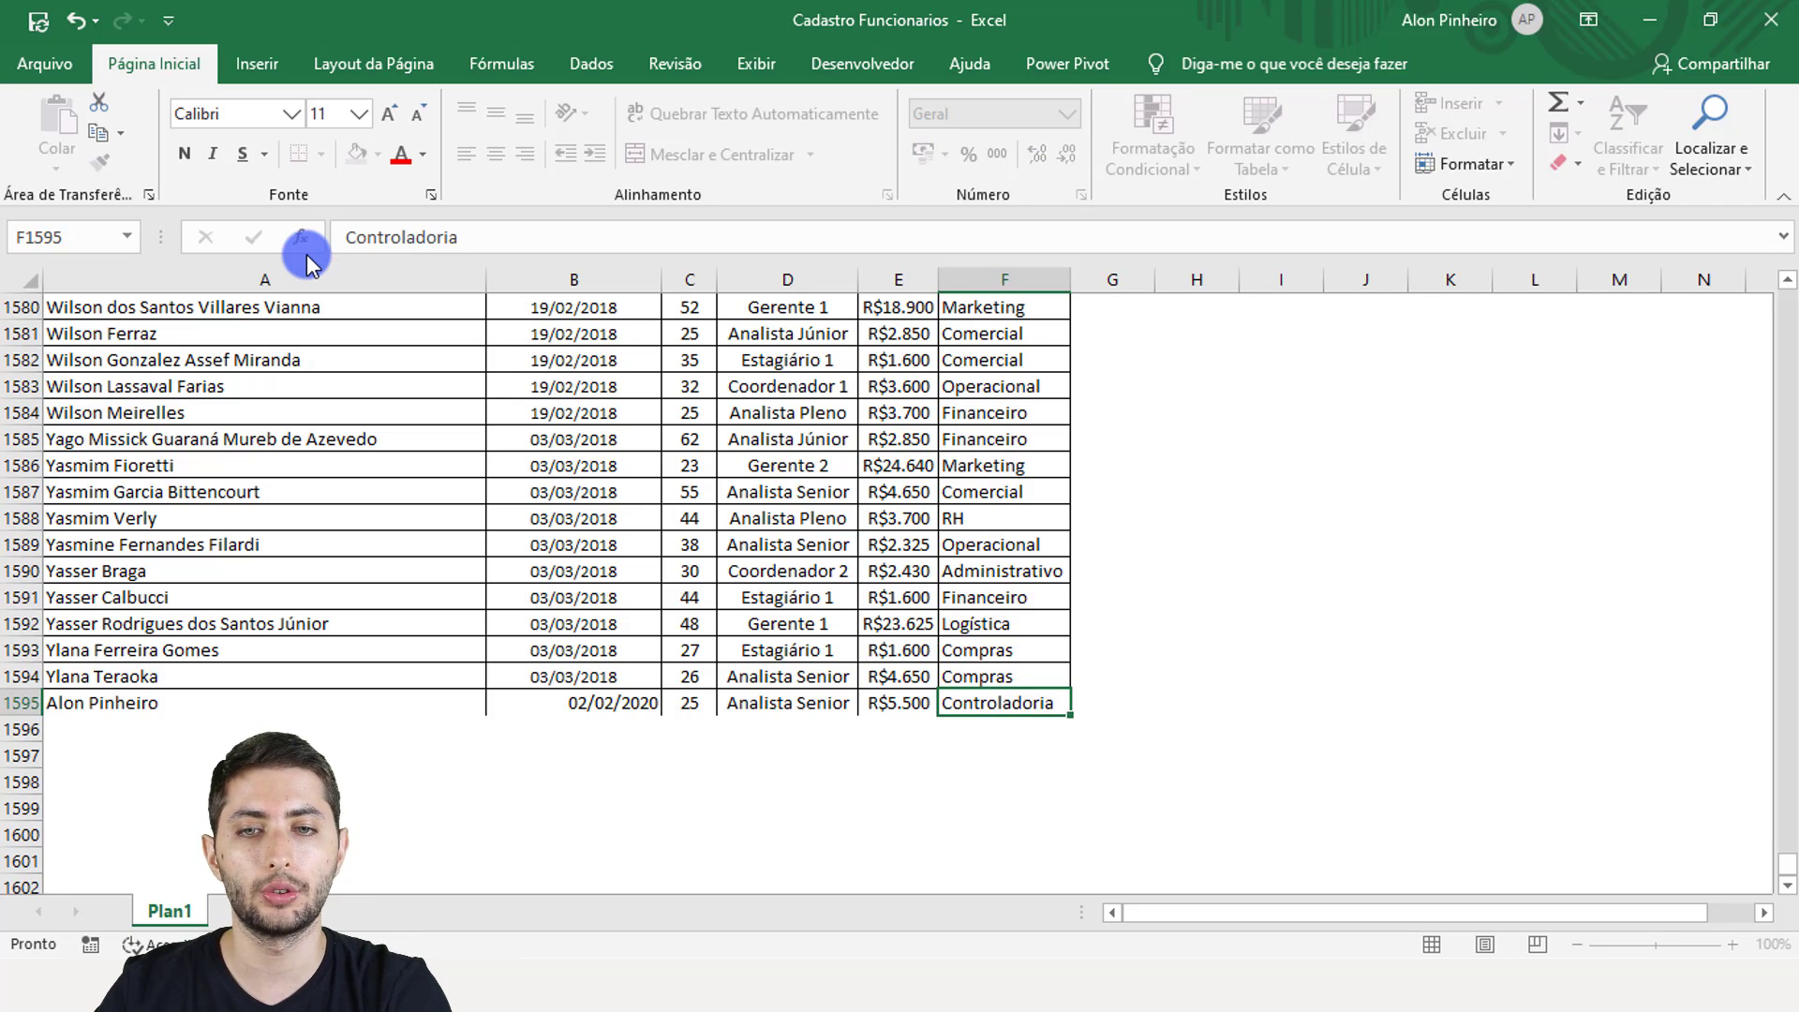
key("Return")
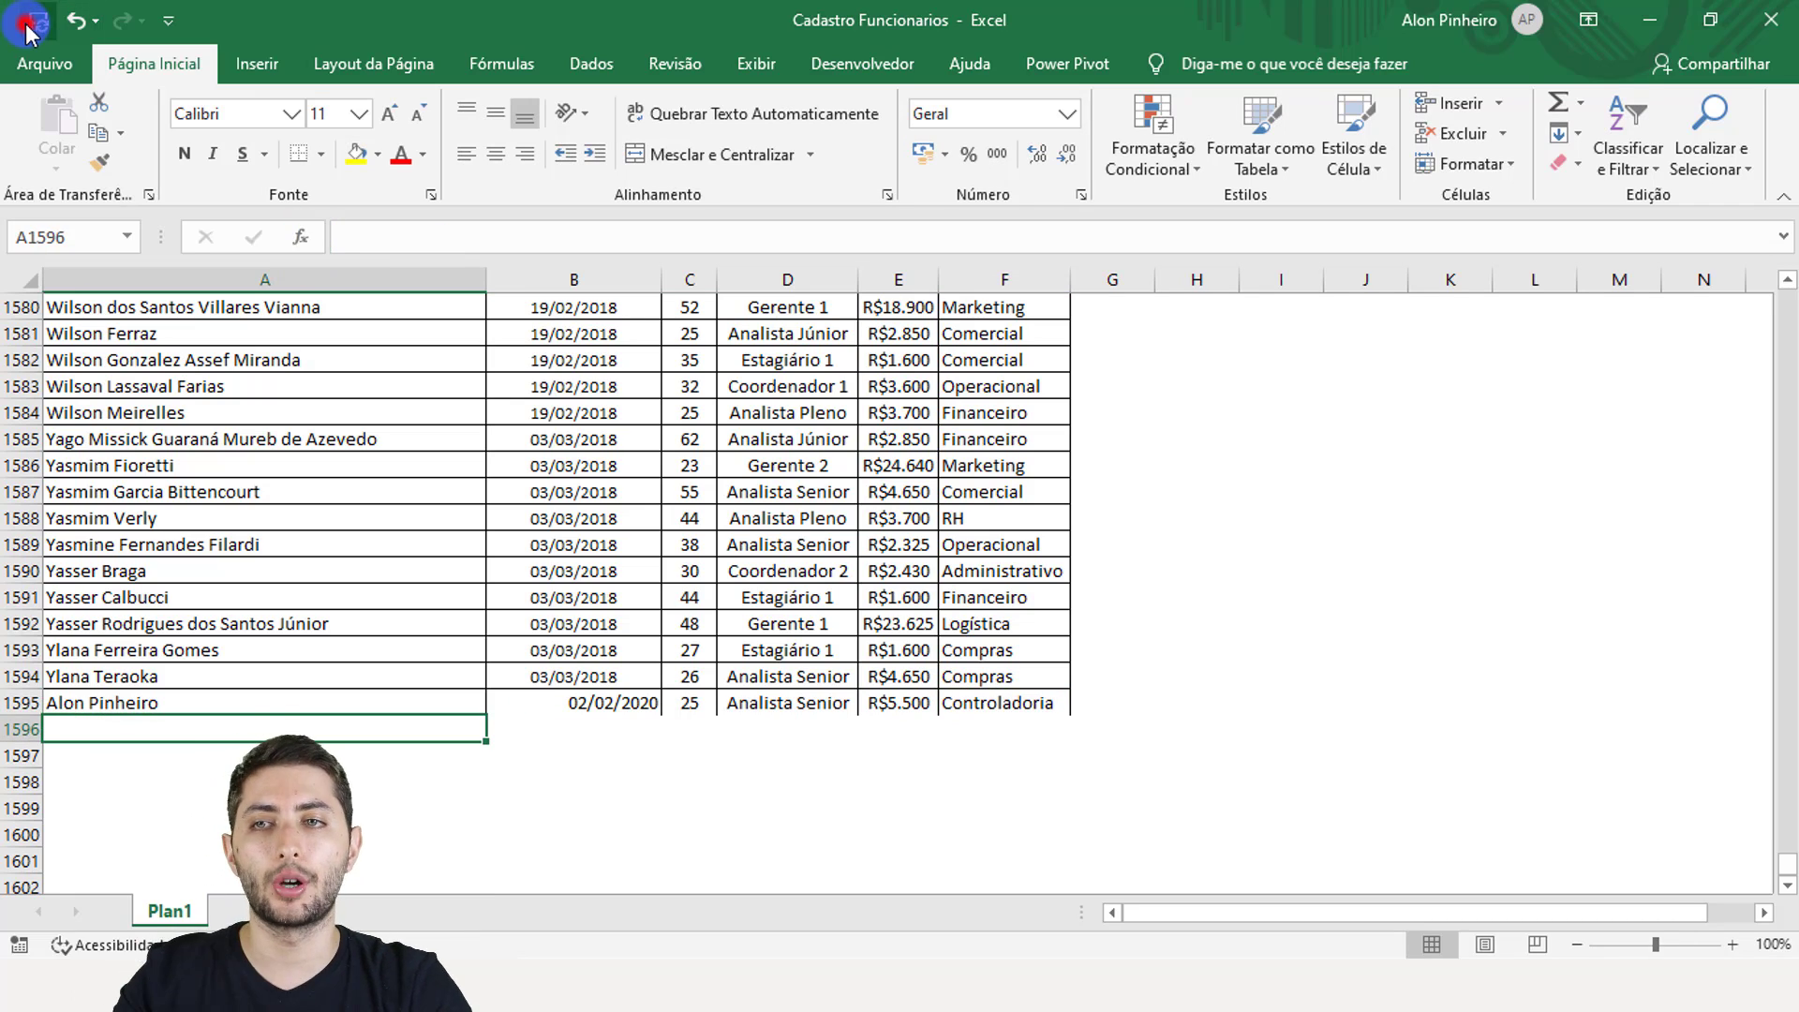
left_click(1770, 19)
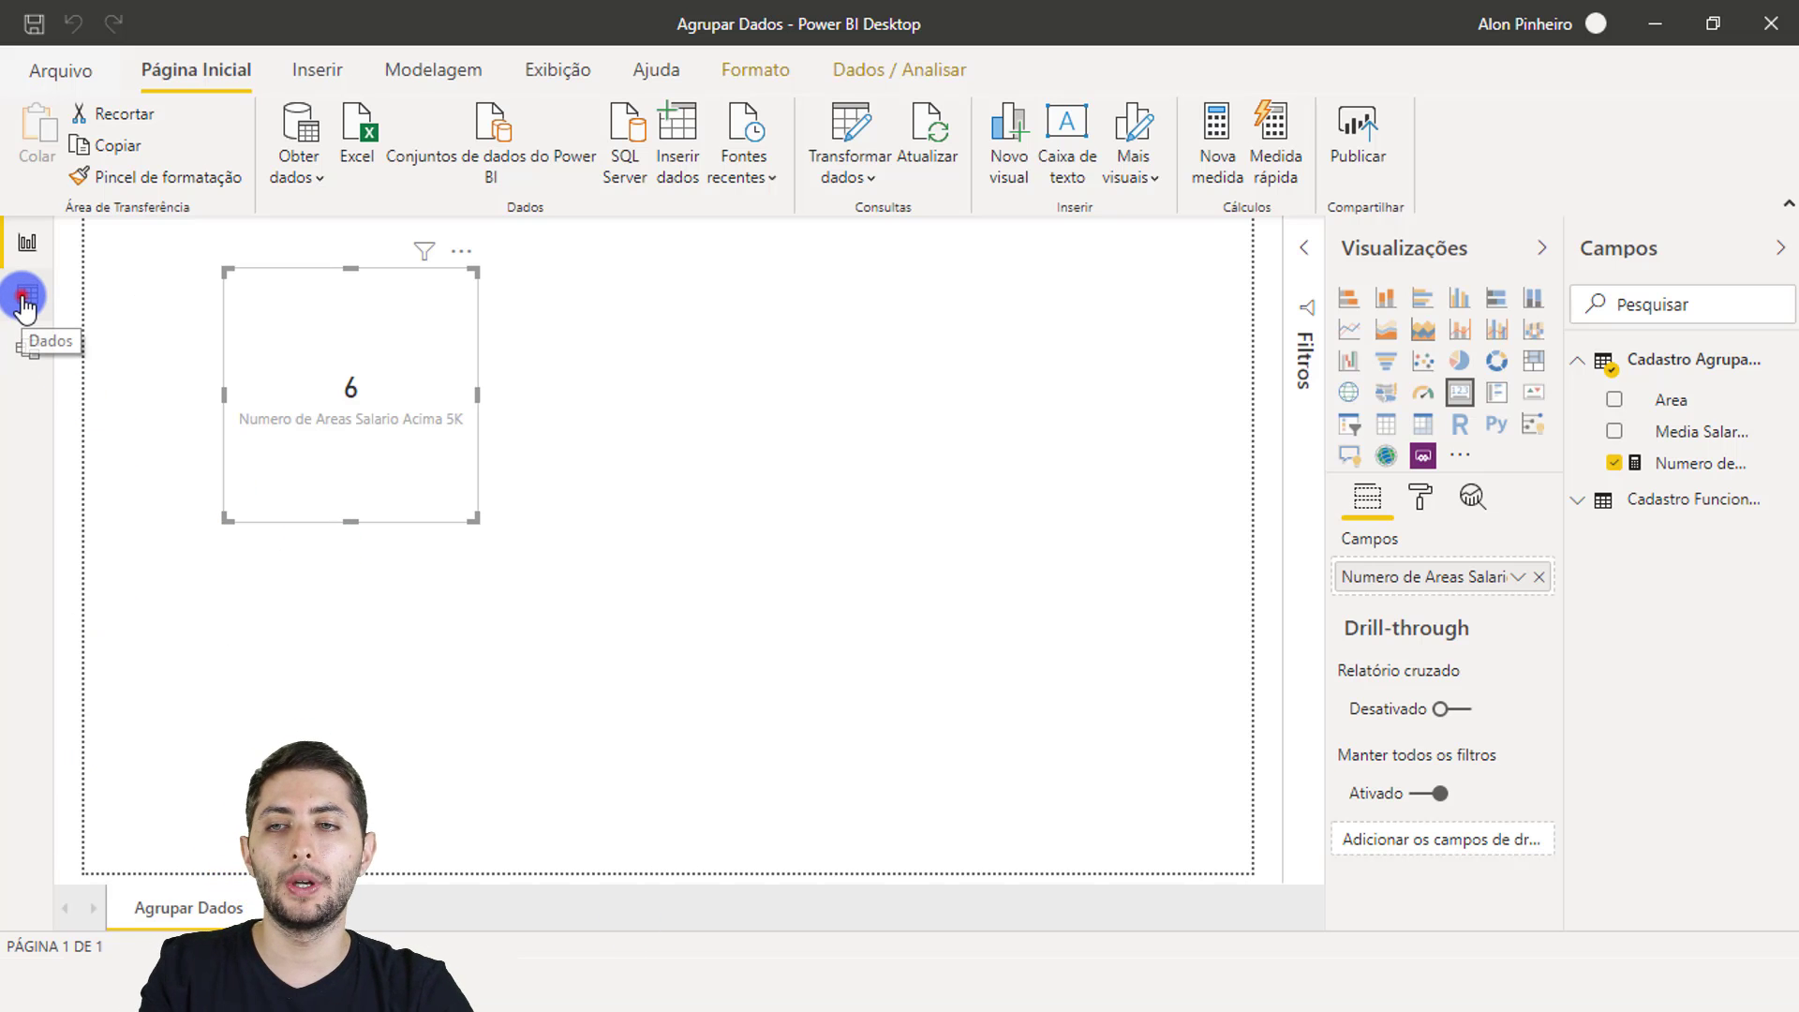
Step: Refresh the data, confirm Controladoria shows R$ 5.500,00, and check the card now reads 7
left_click(26, 298)
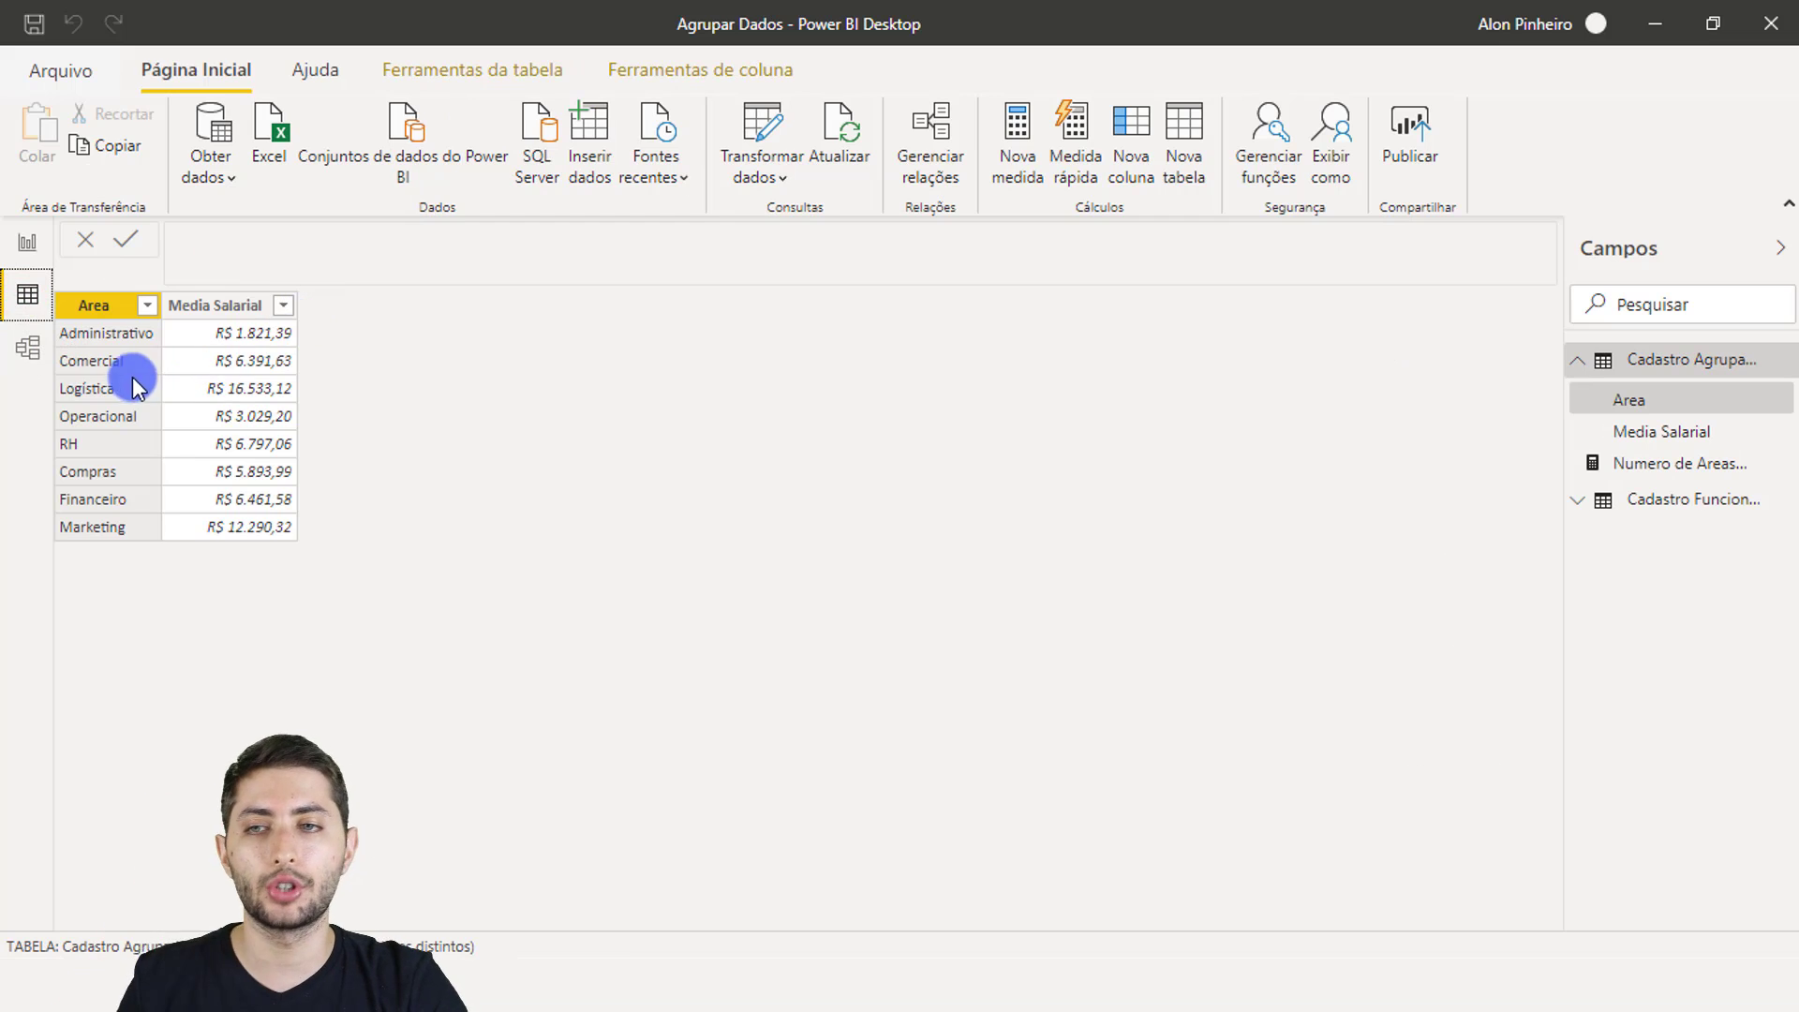
left_click(831, 152)
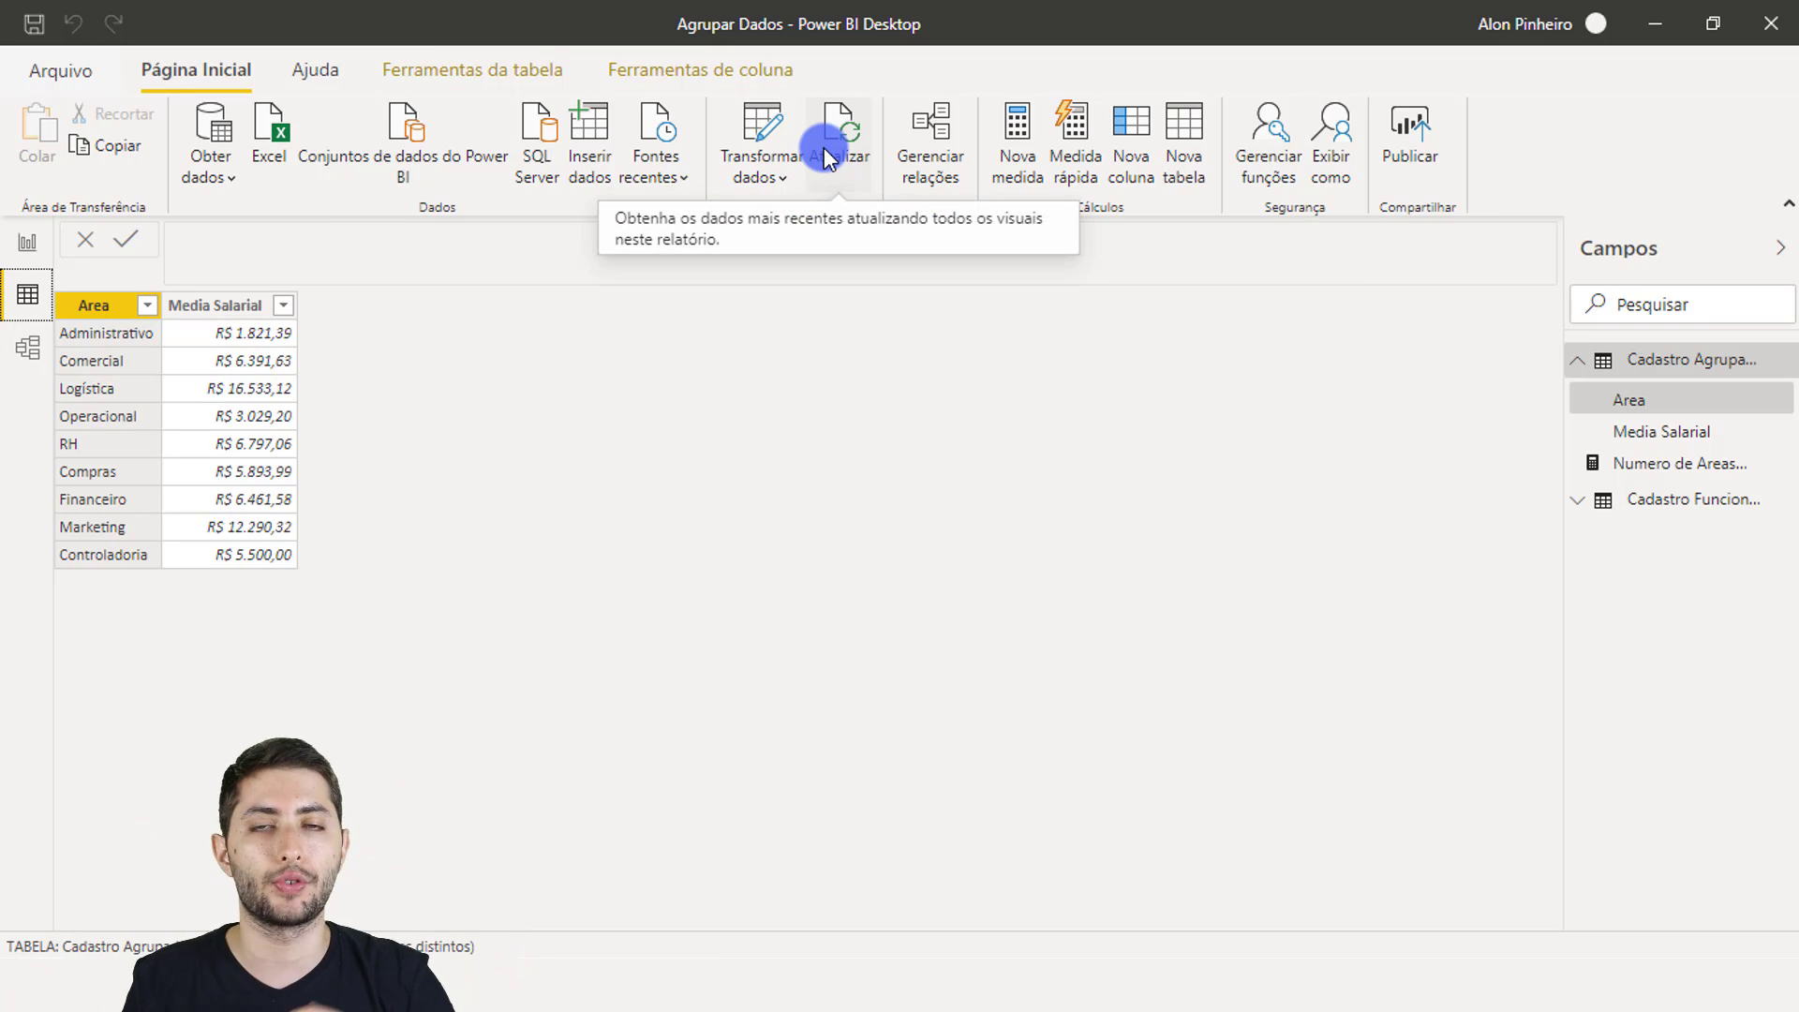
left_click(109, 544)
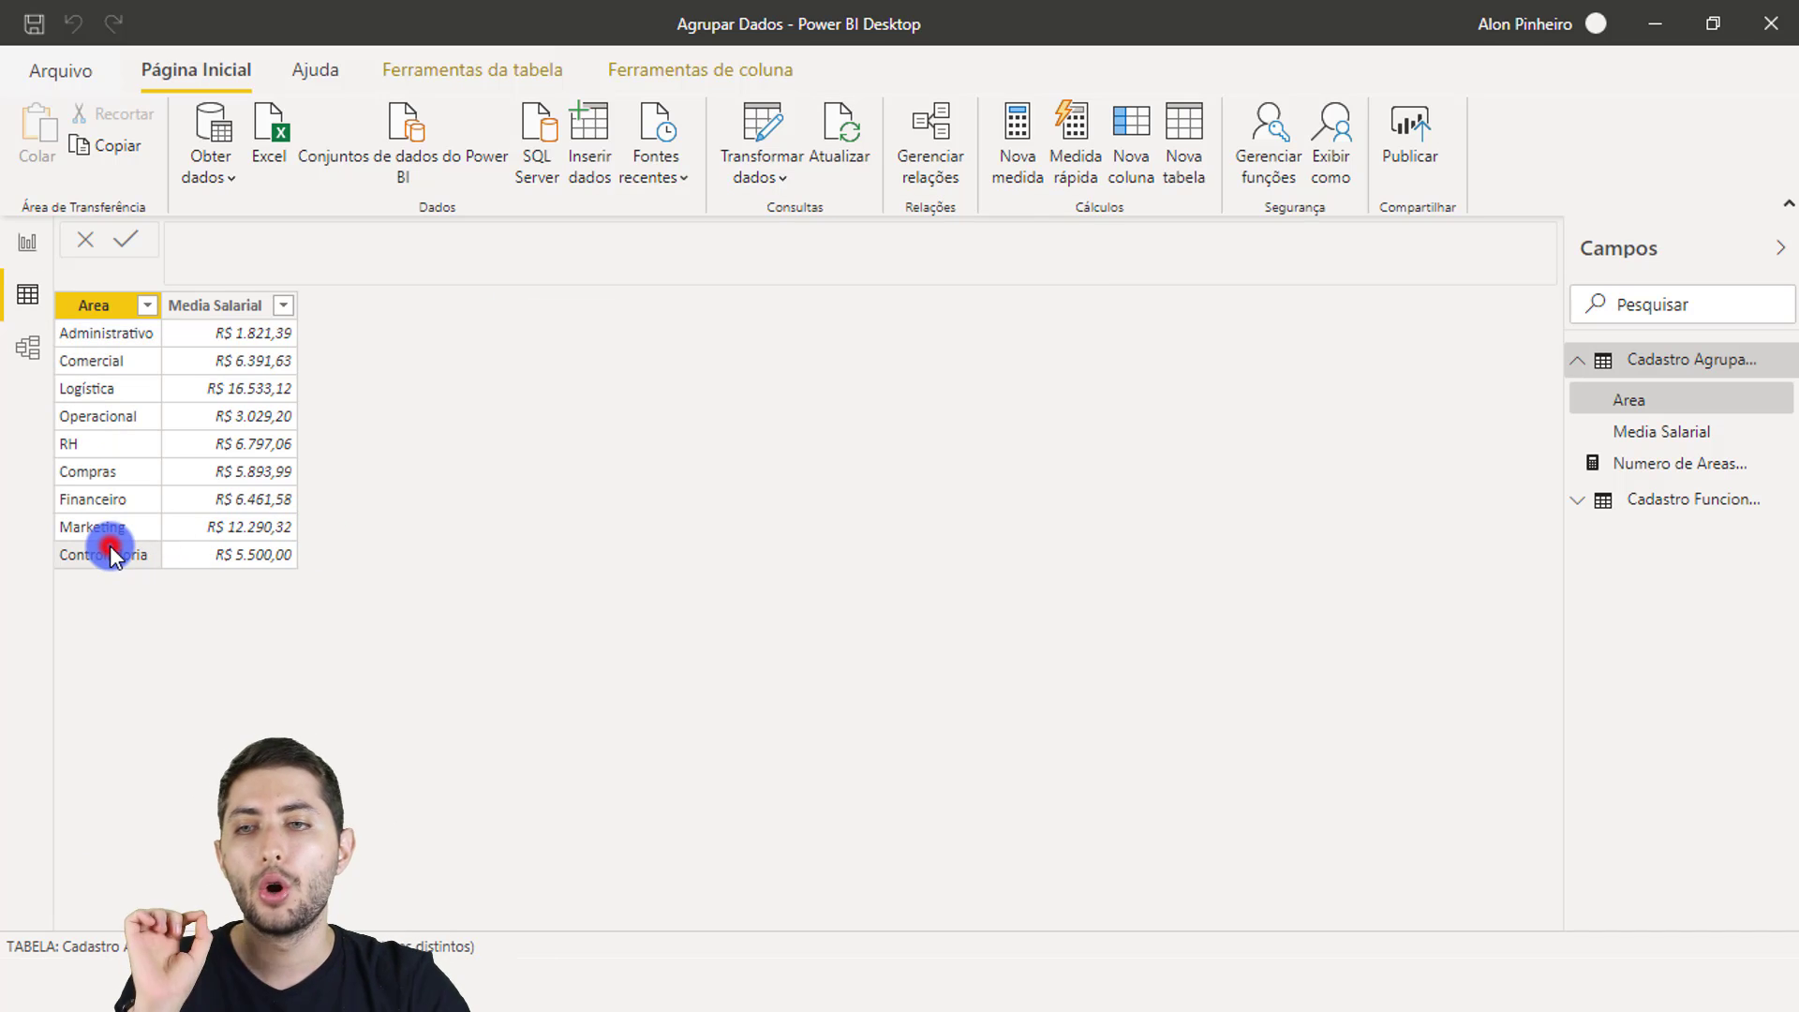
left_click(227, 550)
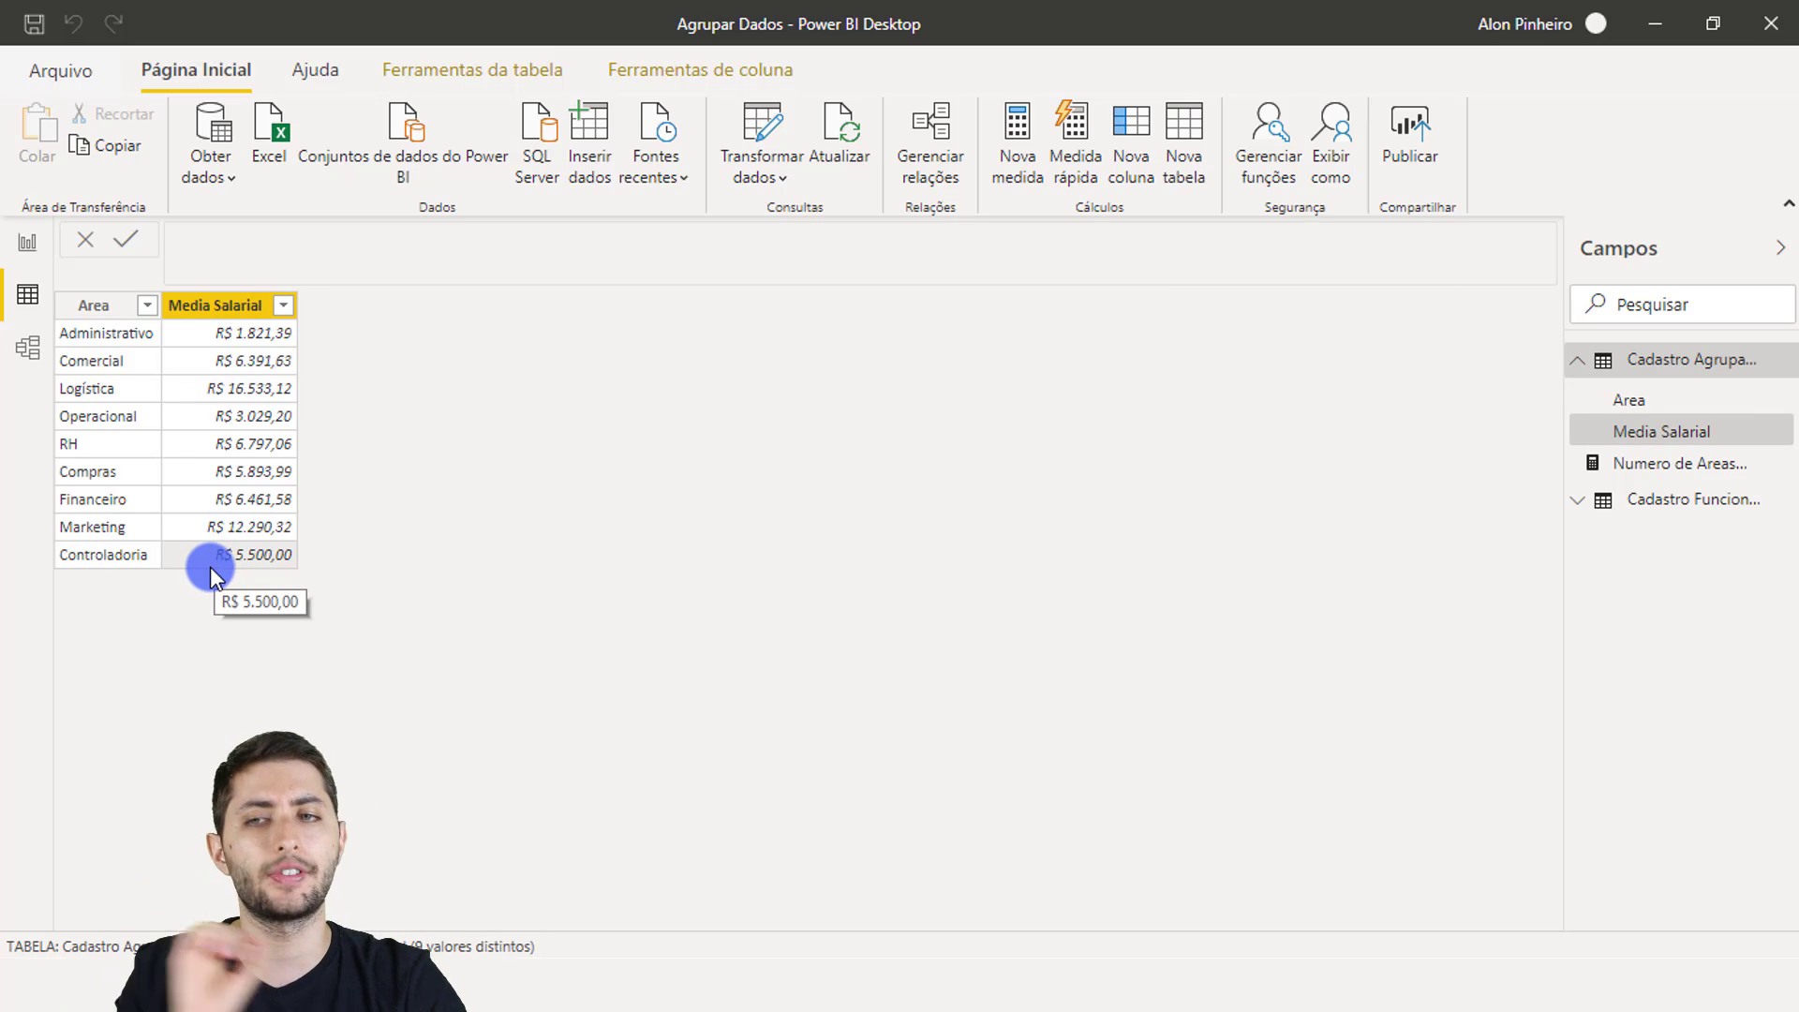
left_click(28, 242)
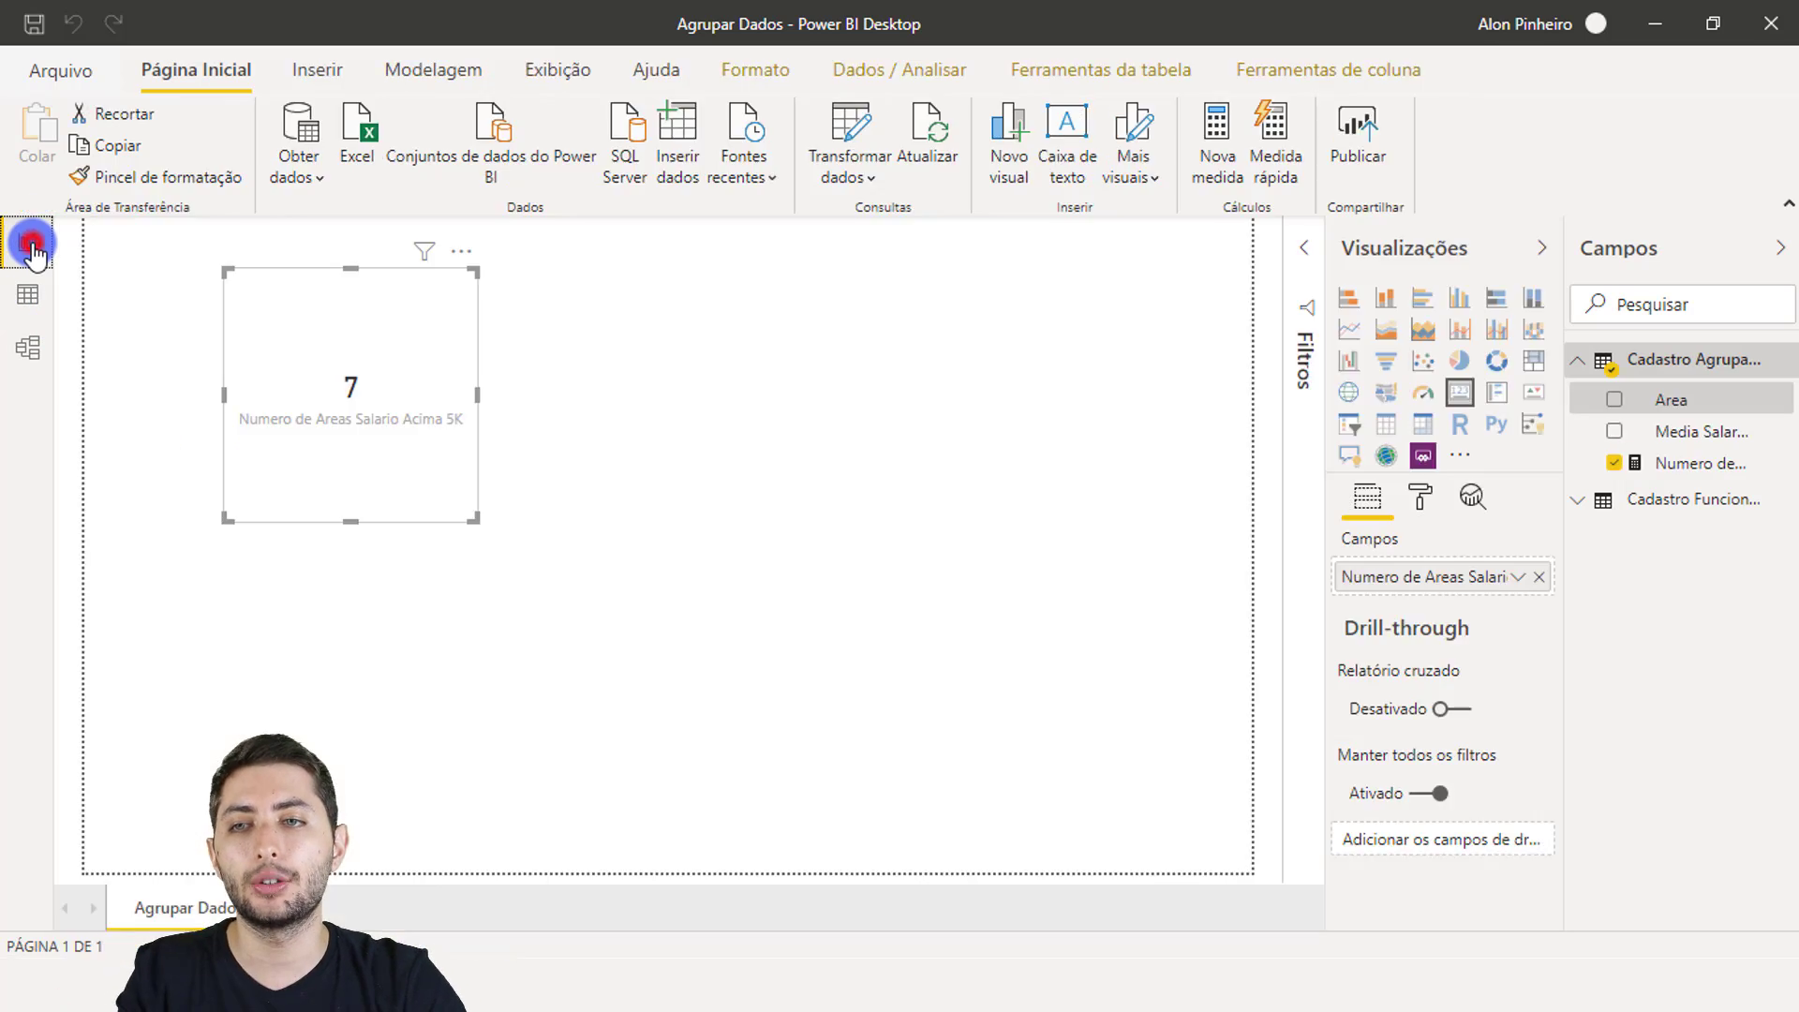
left_click(351, 408)
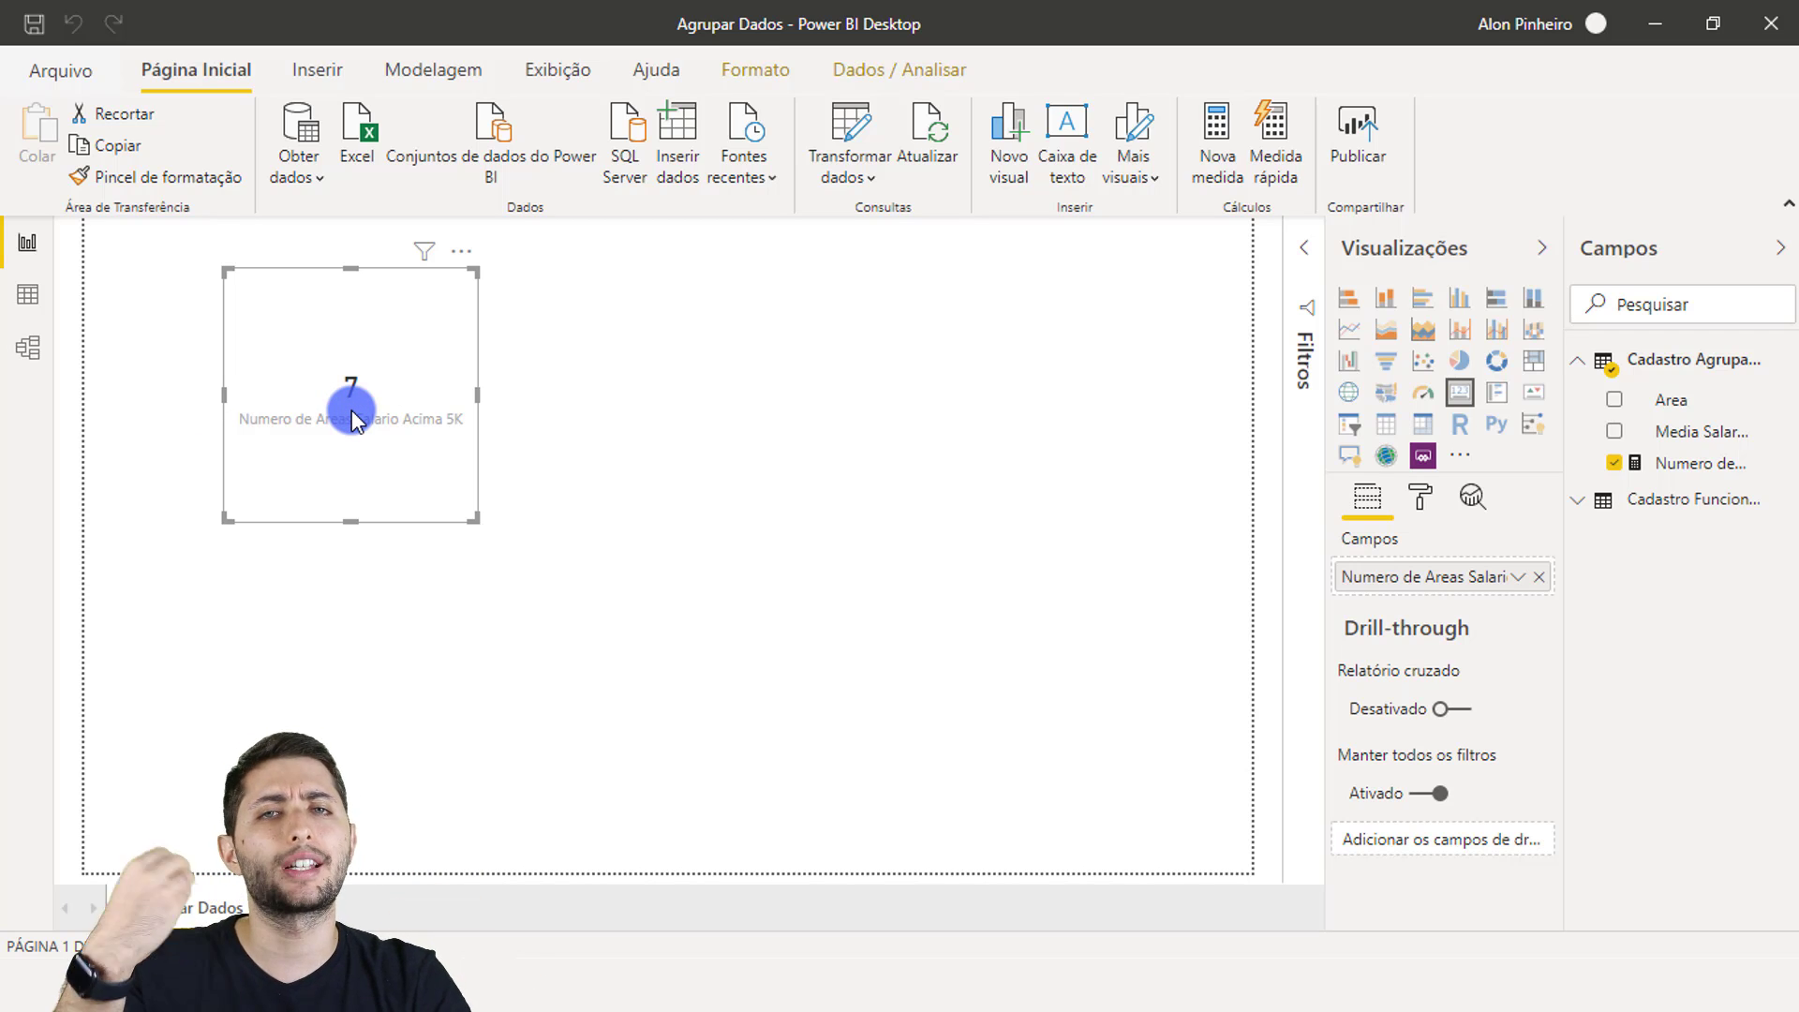
left_click(565, 397)
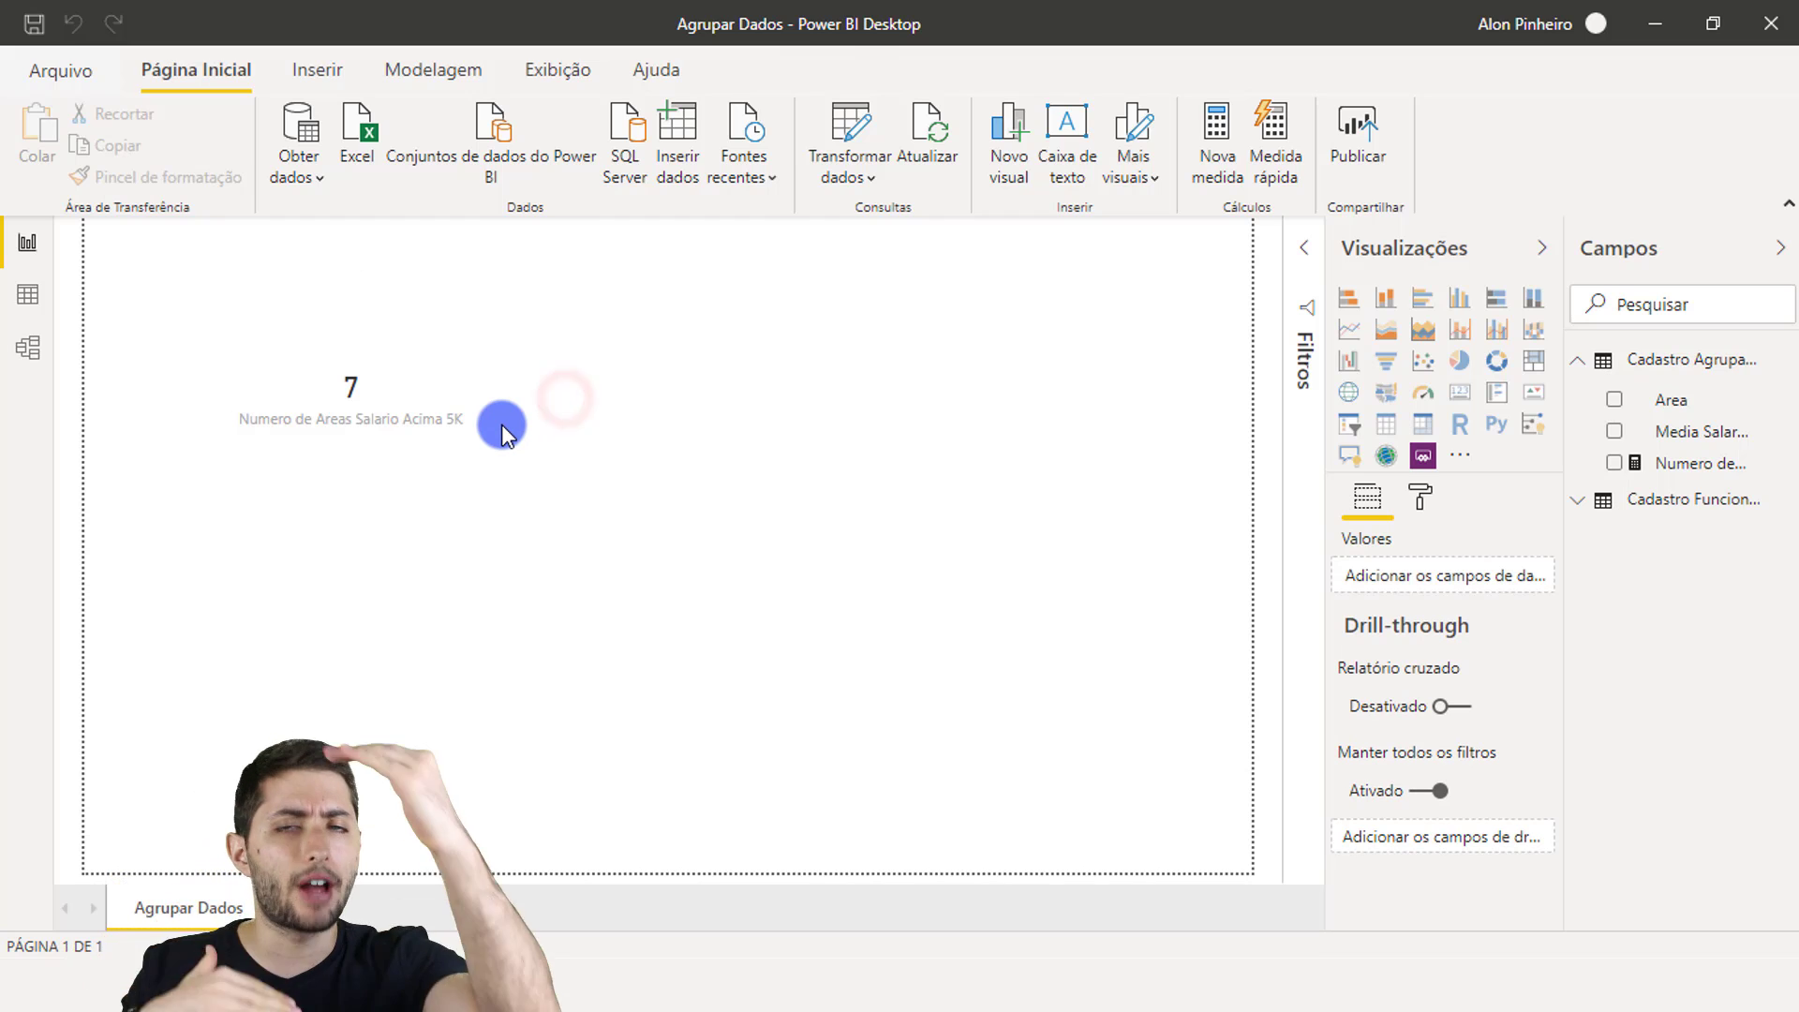
Step: Show Cadastro Agrupado's nine areas in Data view, including Controladoria at R$ 5.500,00
left_click(42, 298)
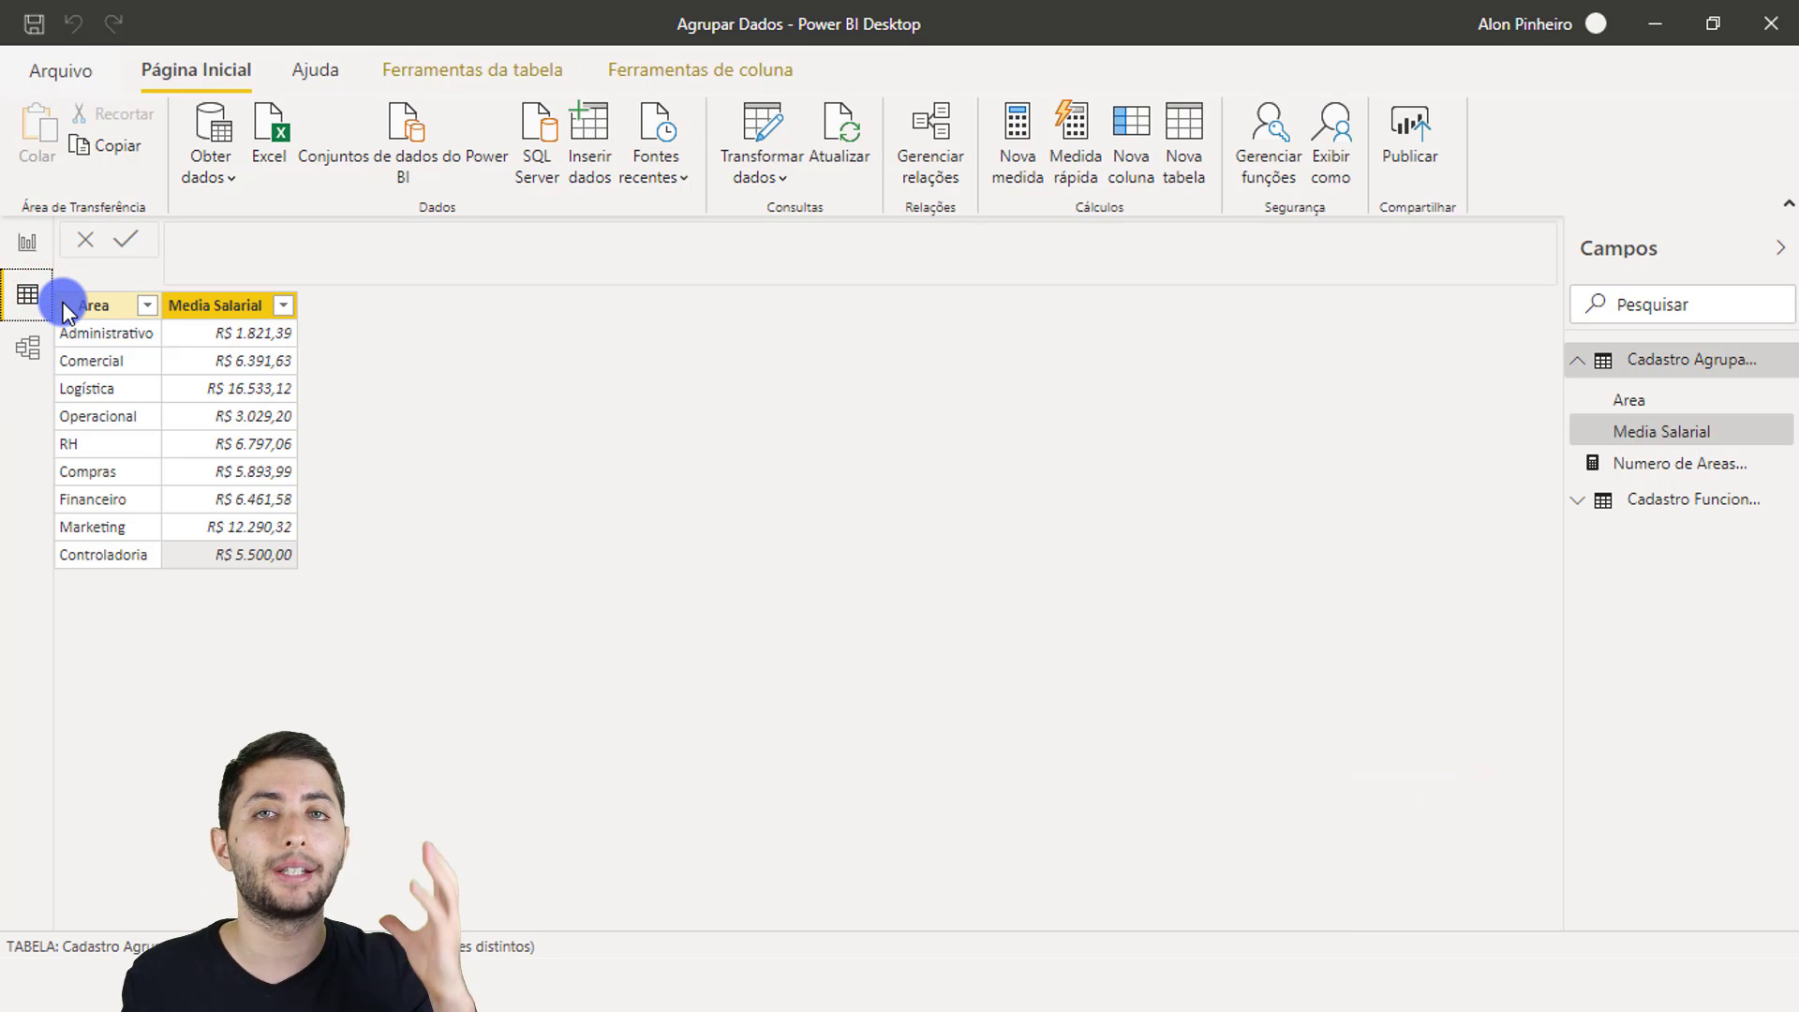